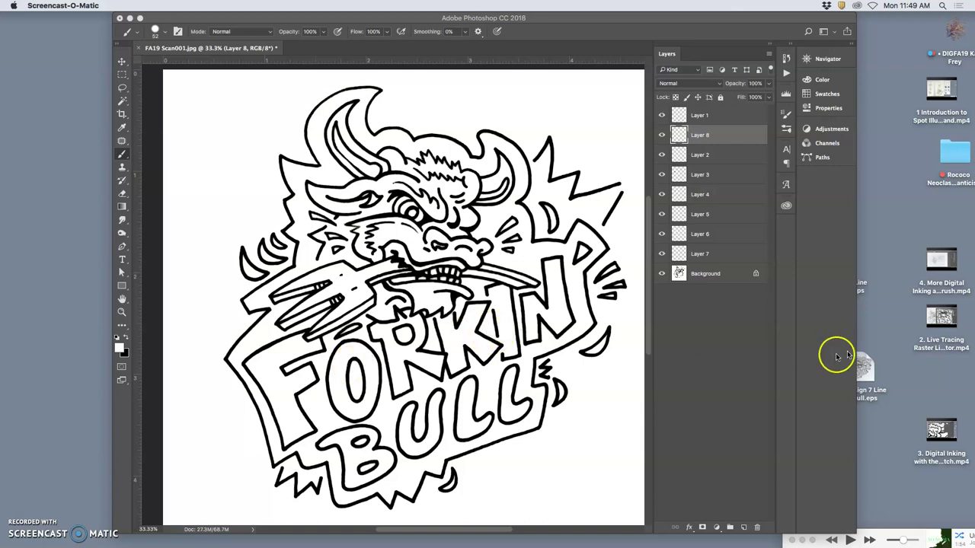
- Move the Unicorn and Bull EPS desktop icons up so they sit visible beside Photoshop
left_click(812, 22)
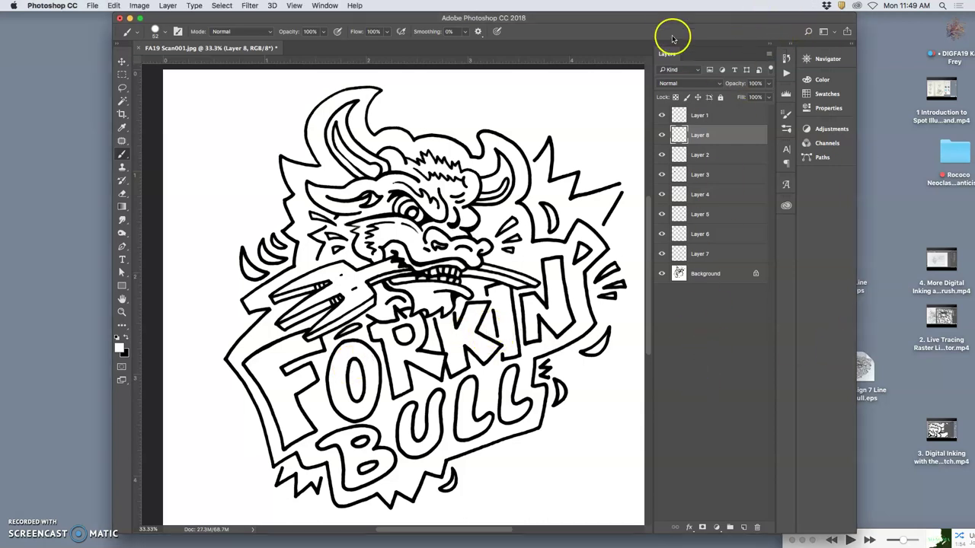
left_click_drag(666, 18, 511, 58)
left_click_drag(838, 261, 866, 90)
left_click_drag(860, 370, 868, 156)
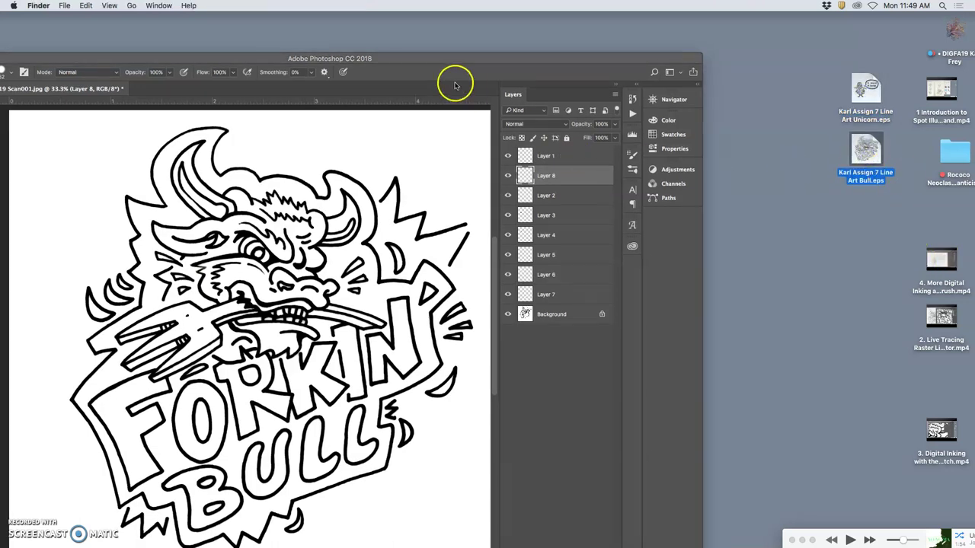
left_click_drag(439, 59, 579, 16)
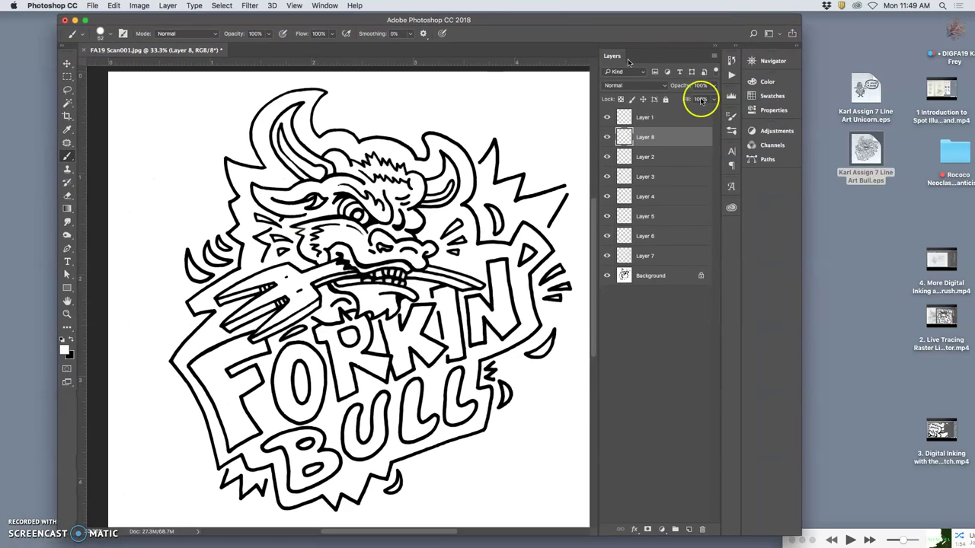
- Open the Bull EPS in Preview, zoom in six steps on its line edges, then close it
double_click(866, 157)
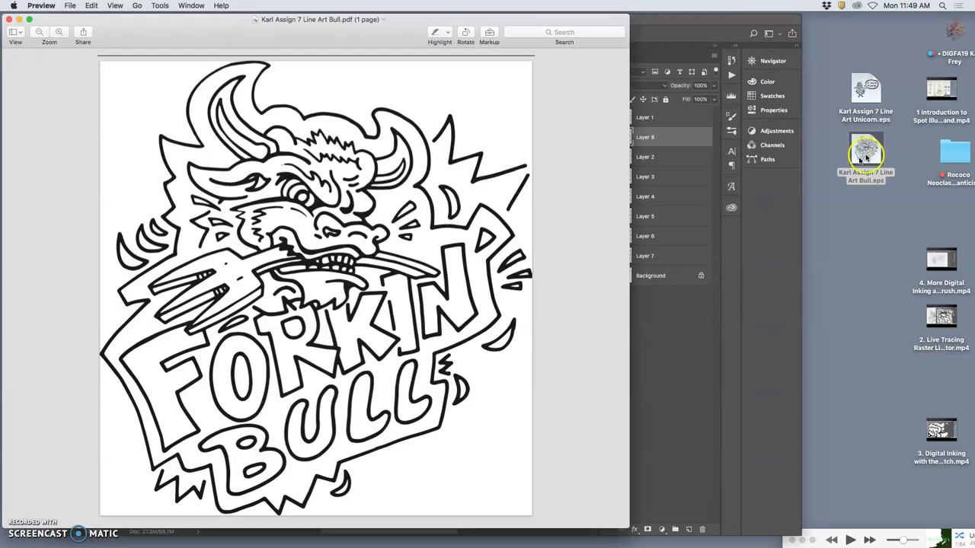
left_click(61, 33)
left_click(61, 34)
left_click(60, 34)
left_click(61, 34)
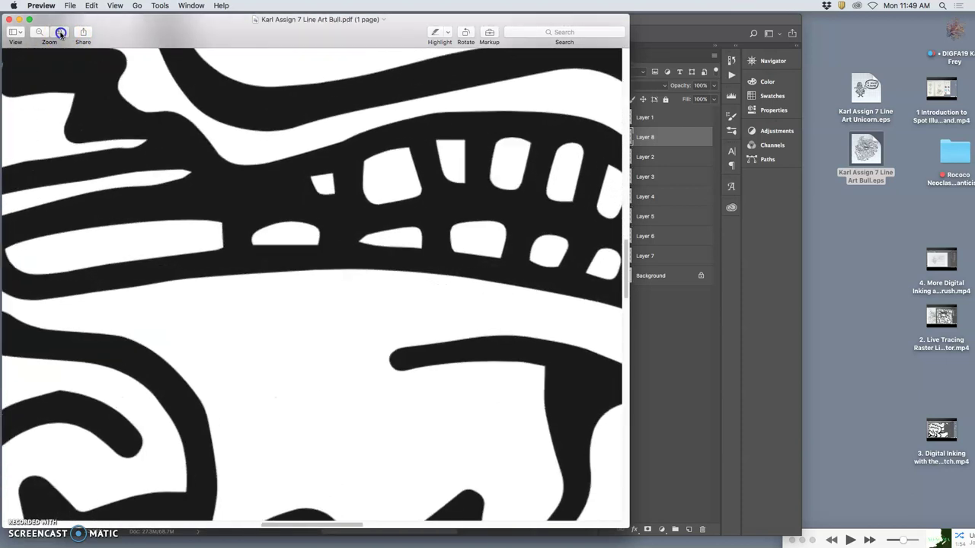
left_click(61, 33)
left_click(61, 33)
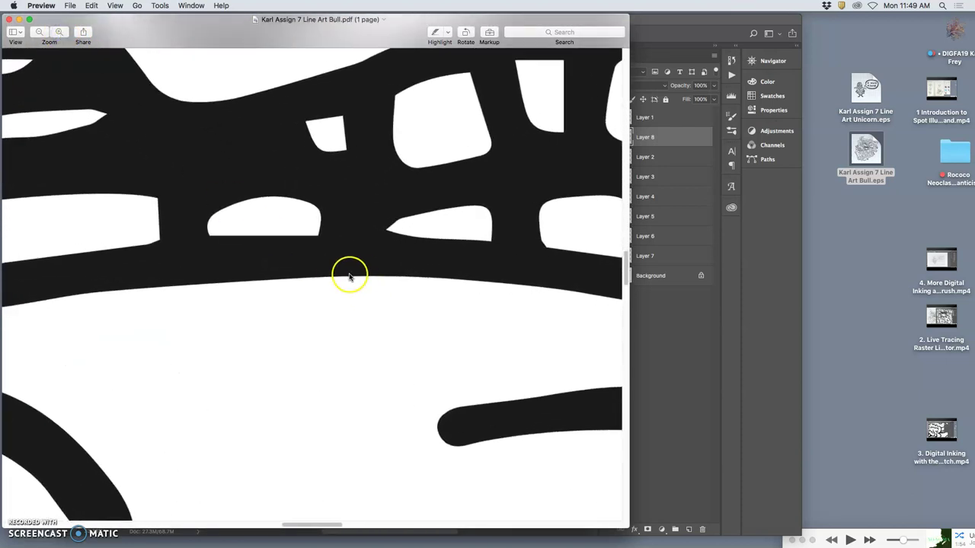
left_click(10, 20)
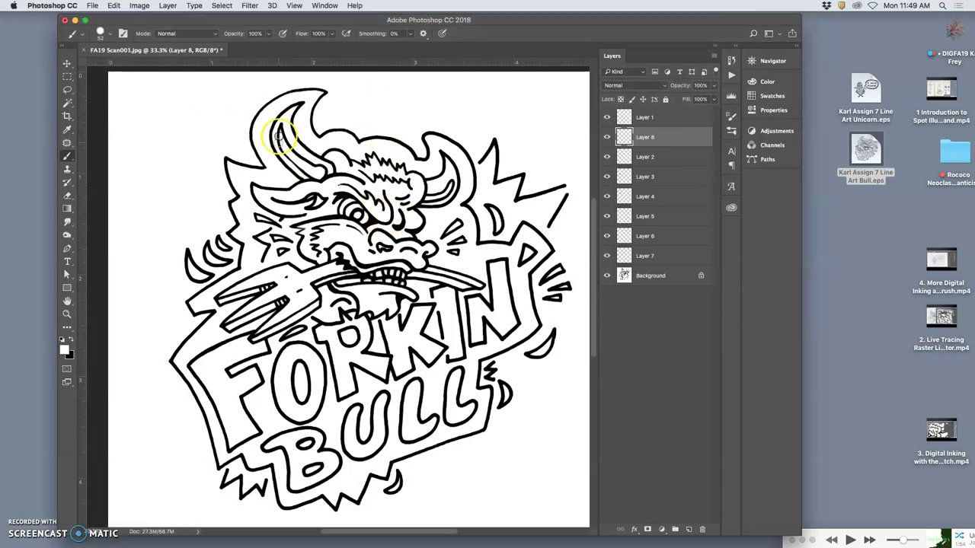
key("super+plus")
key("super+plus")
key("super+plus")
key("super+plus")
key("super+plus")
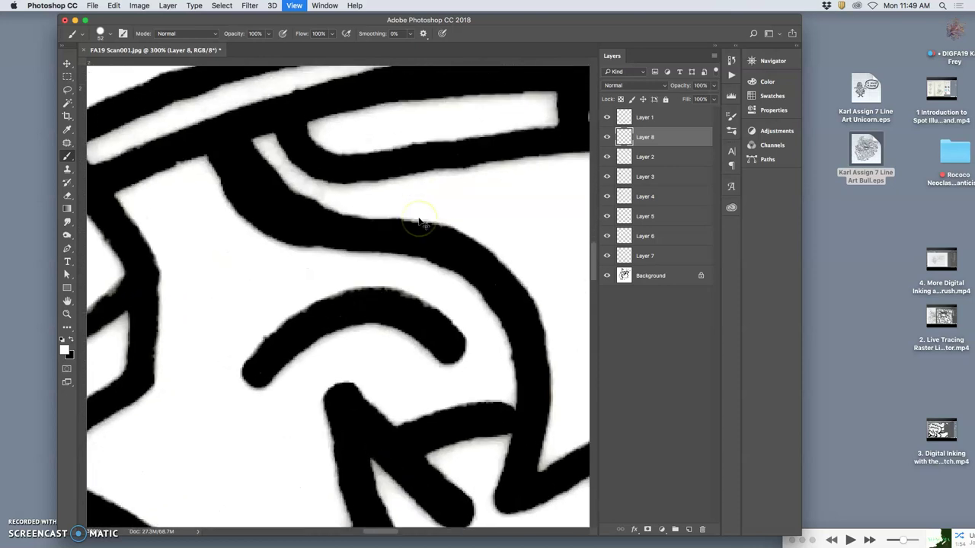
key("super+plus")
key("super+plus")
key("super+plus")
key("super+plus")
key("super+plus")
key("super+plus")
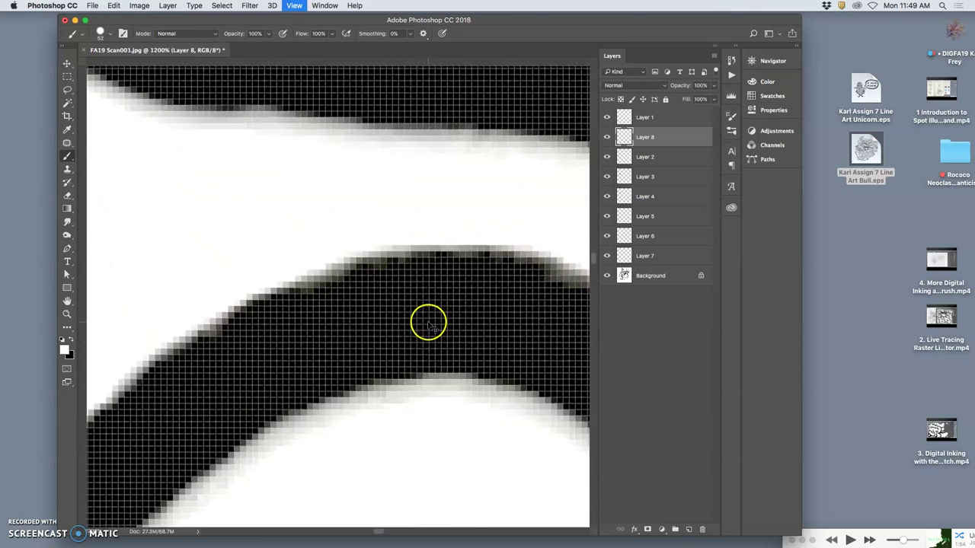
key("super+minus")
key("super+minus")
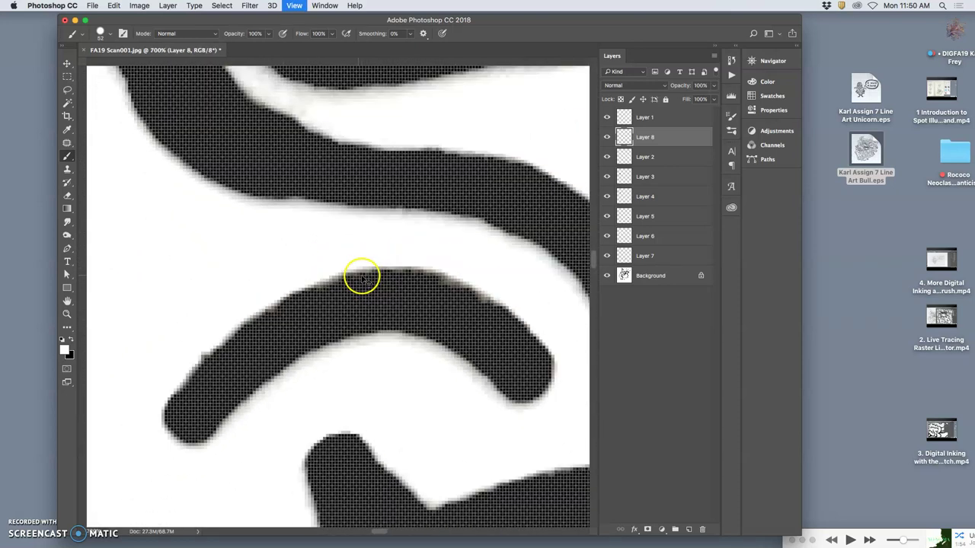
key("super+minus")
key("super+minus")
key("super+minus")
key("super+minus")
key("super+minus")
key("super+minus")
key("super+minus")
key("super+minus")
key("super+minus")
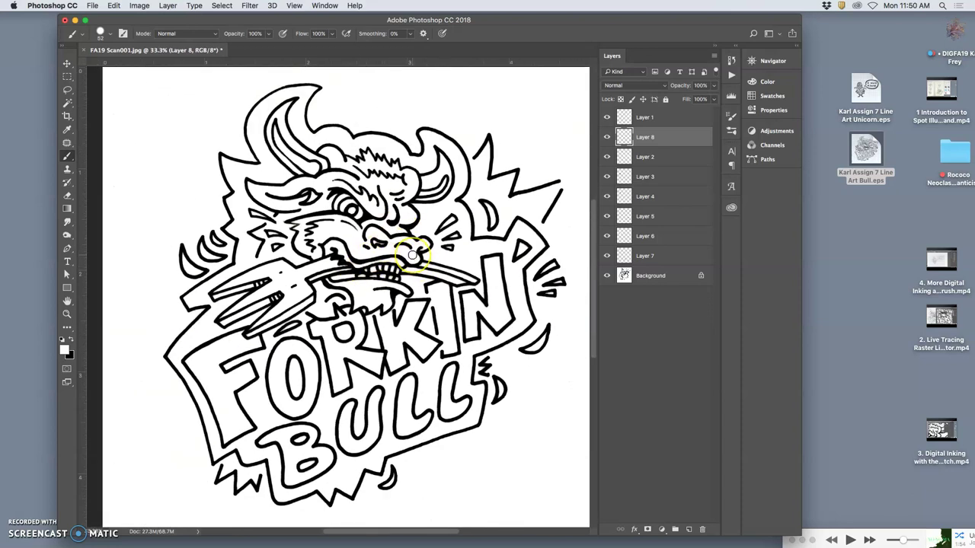
key("super+minus")
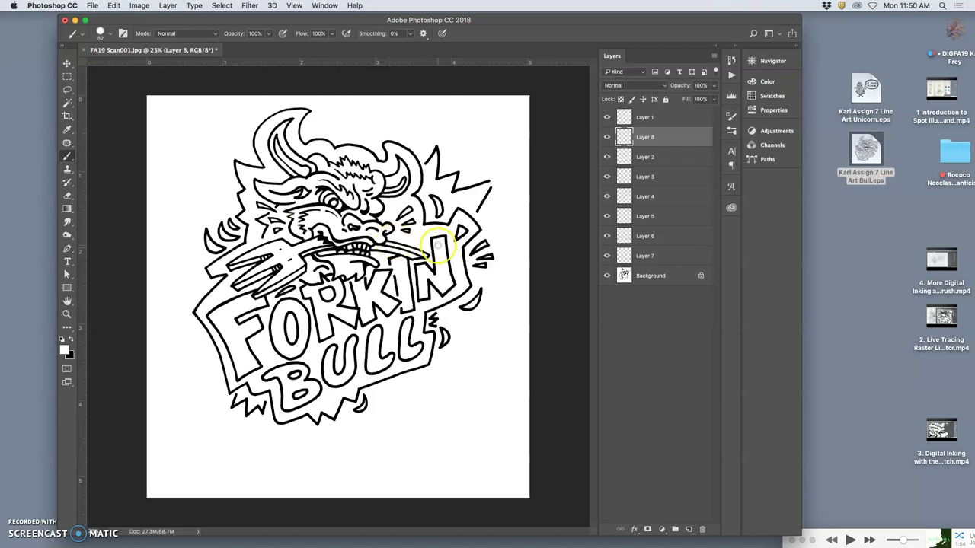
- Close the FORKIN BULL scan without saving and start a new document
left_click(85, 49)
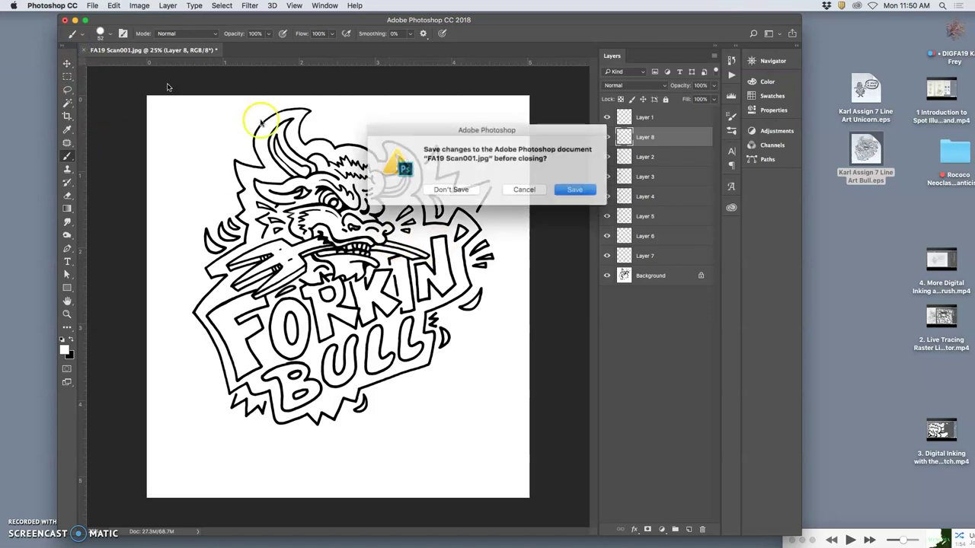
left_click(453, 189)
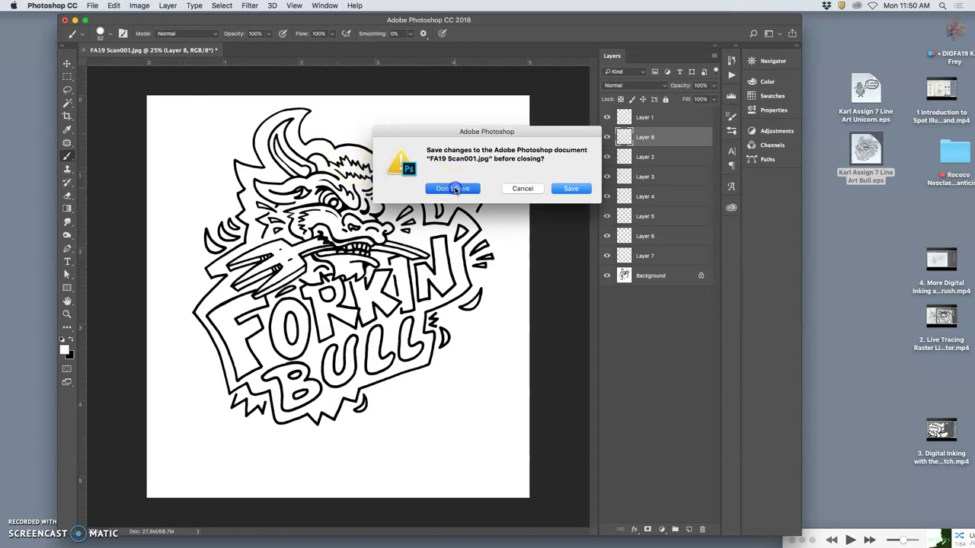
left_click(91, 6)
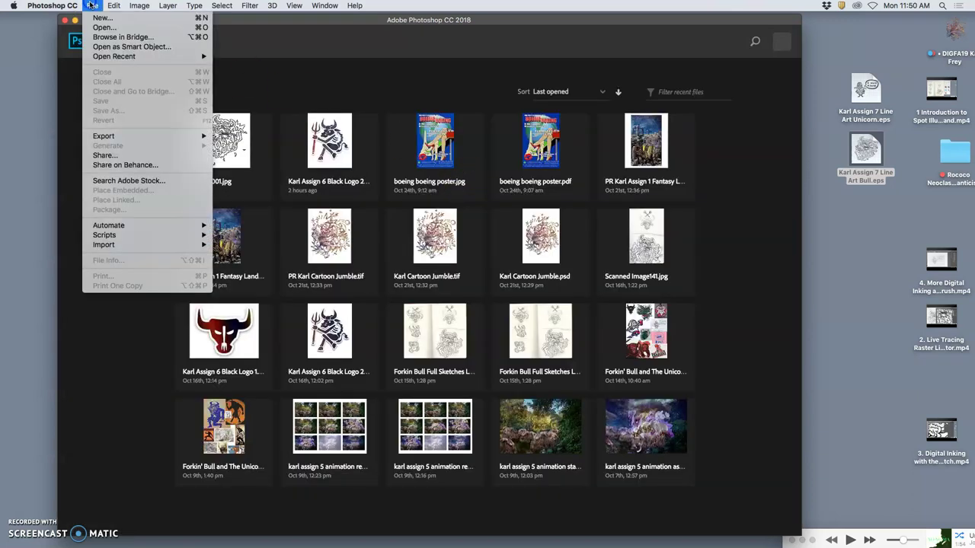
left_click(102, 18)
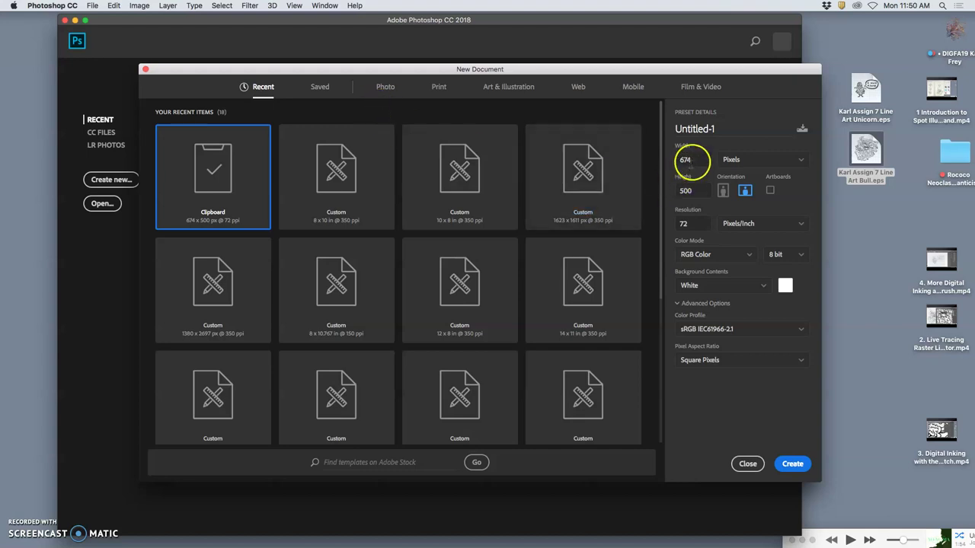
- Create the new document at 12 × 16 inches and 350 ppi resolution
left_click(731, 162)
left_click(738, 196)
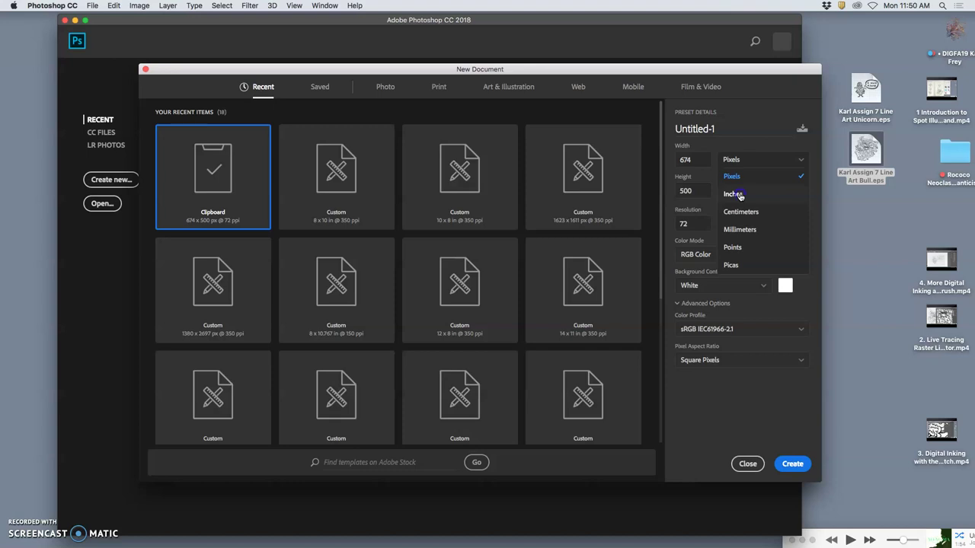
left_click(738, 196)
double_click(689, 160)
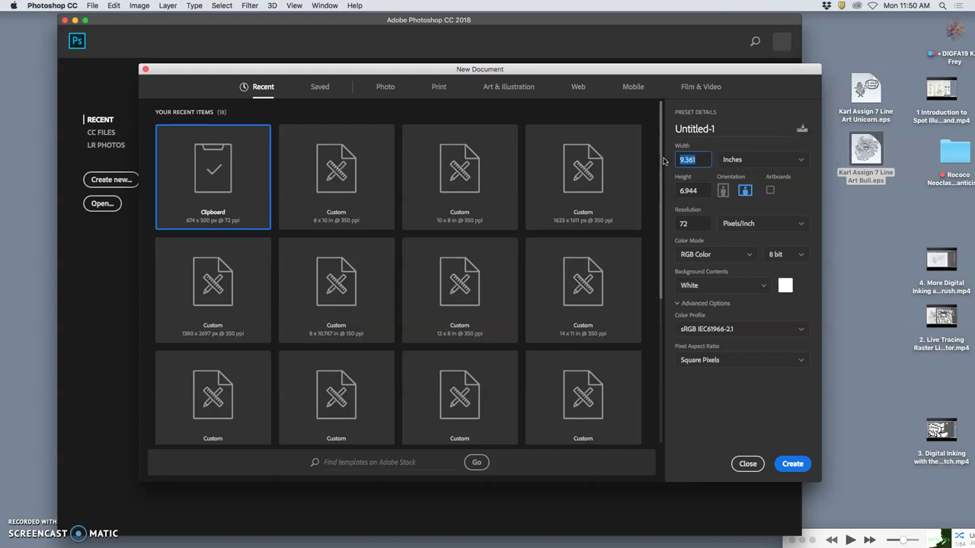
type("12")
double_click(690, 191)
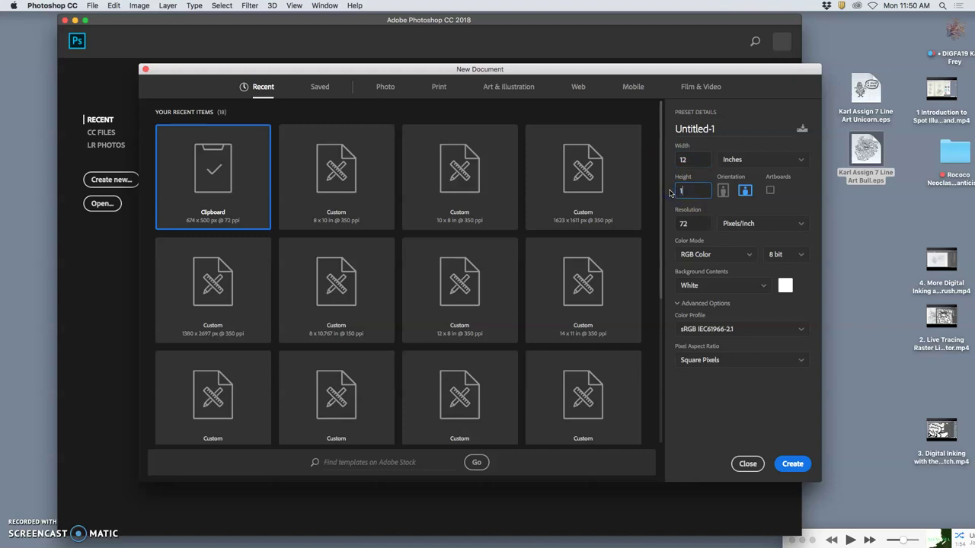
type("16")
key("Tab")
type("35")
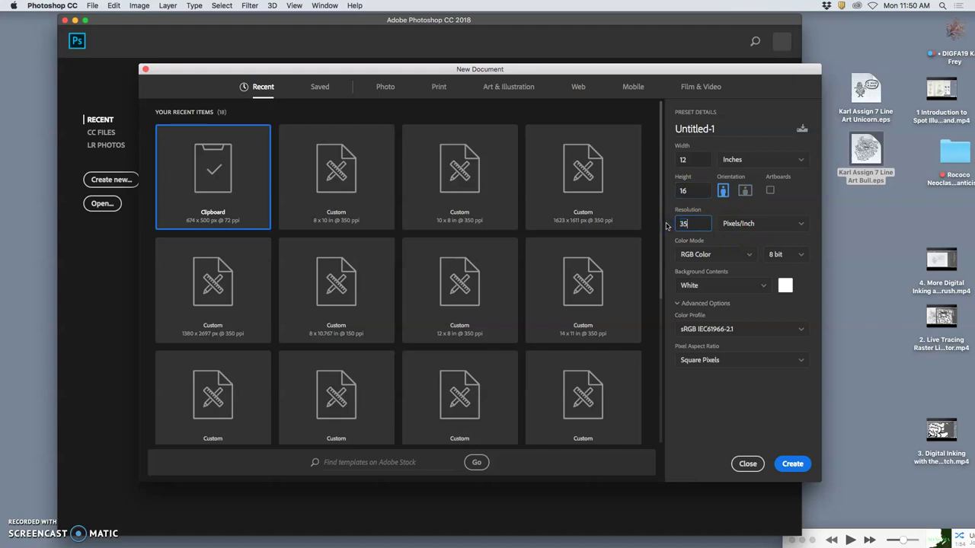
type("0")
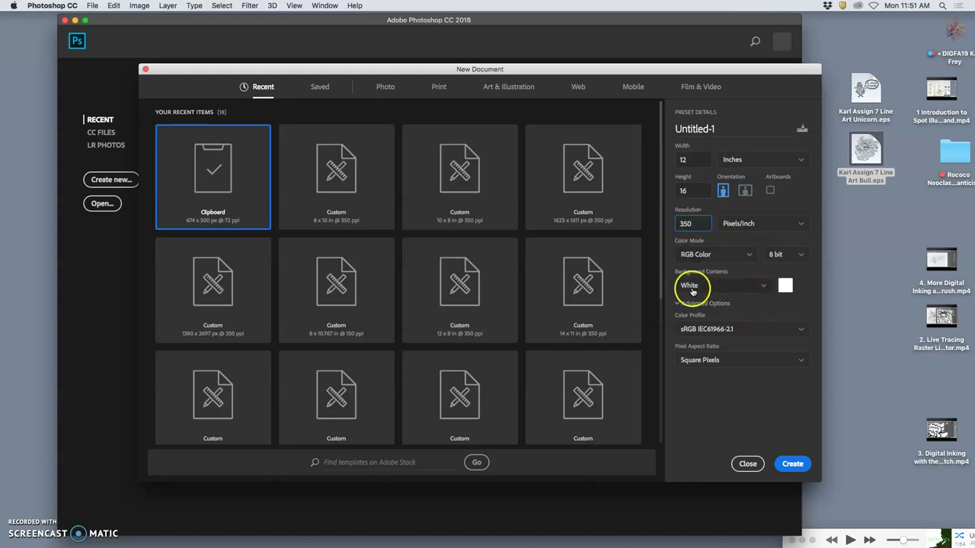
left_click(792, 466)
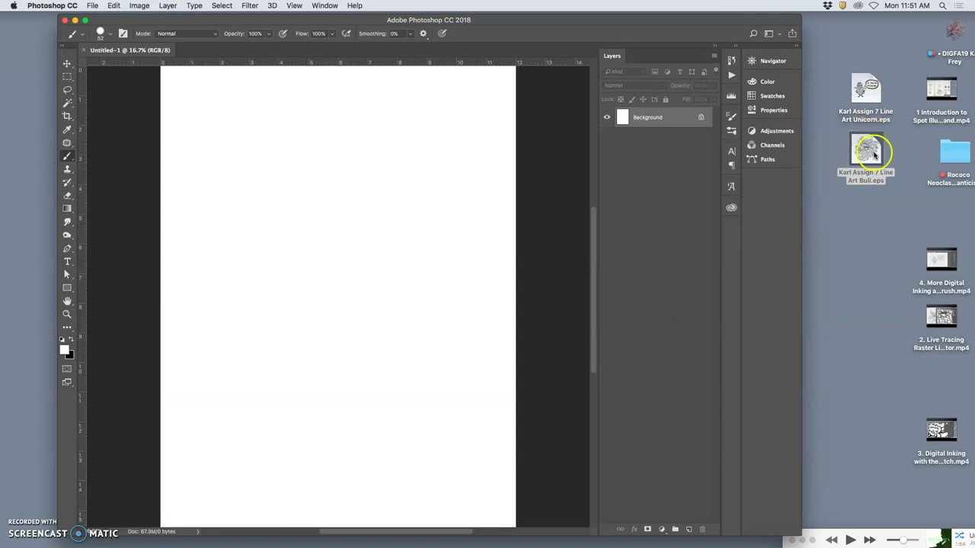
- Place the Bull EPS on the page, nudge it upward, and scale it to about 91%
mouse_move(871, 147)
left_mouse_down()
mouse_move(424, 283)
mouse_move(351, 257)
mouse_move(363, 261)
left_mouse_up()
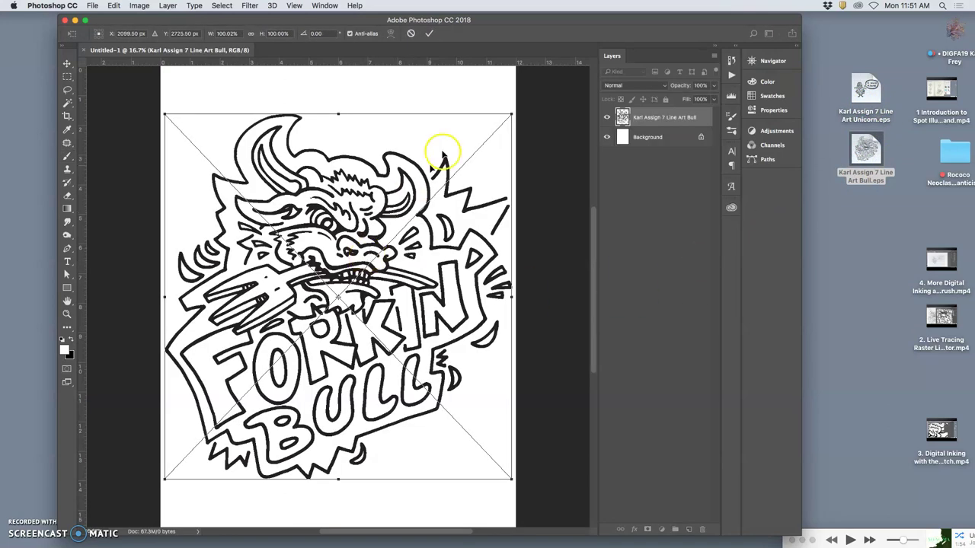
key("super+minus")
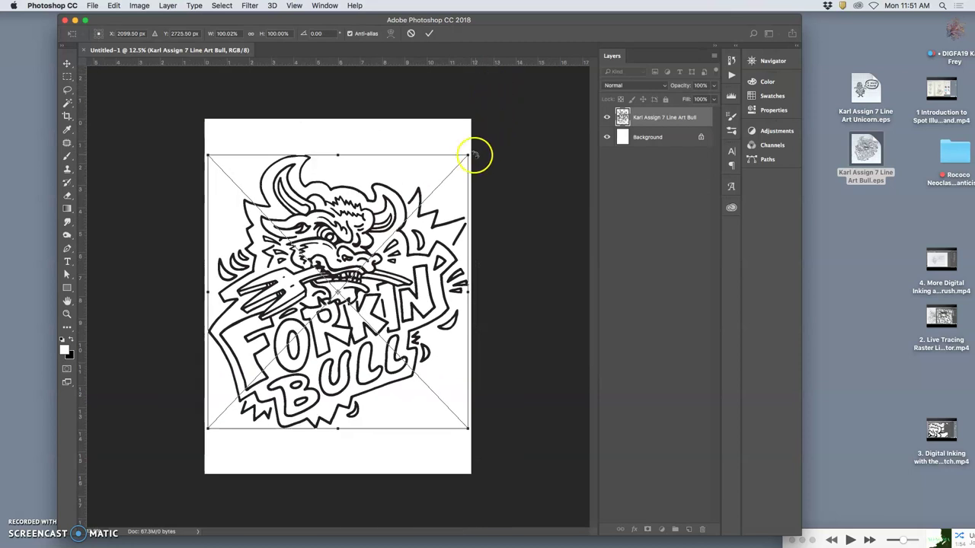
left_click_drag(388, 203, 389, 188)
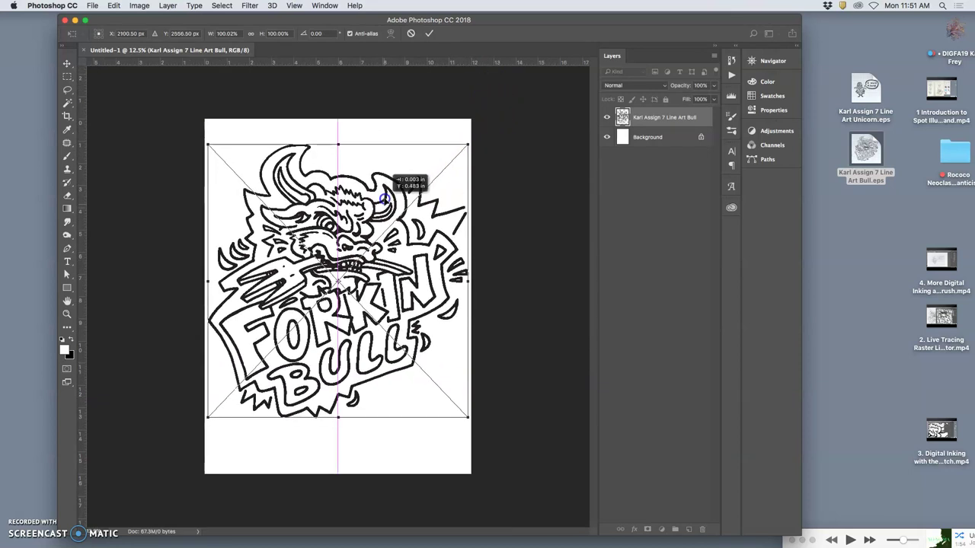
left_click_drag(467, 142, 454, 153)
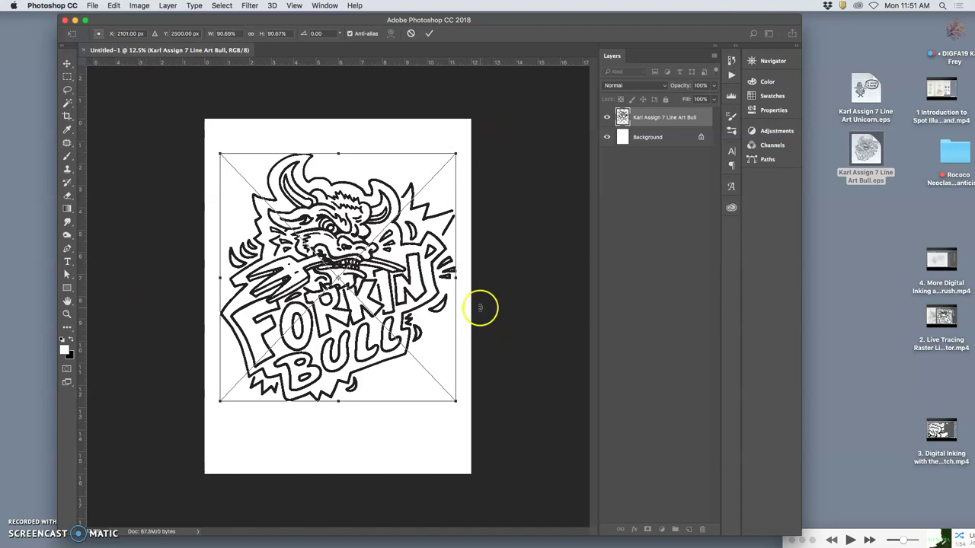
key("Return")
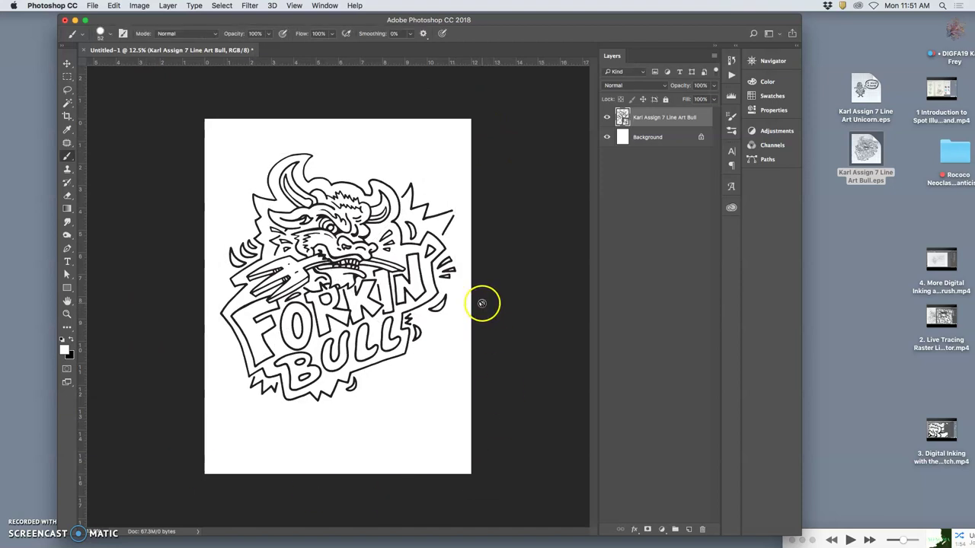
- Decline rasterizing the line-art smart object and fit the whole artwork on screen (Cmd+0)
scroll(483, 304, "up", 10)
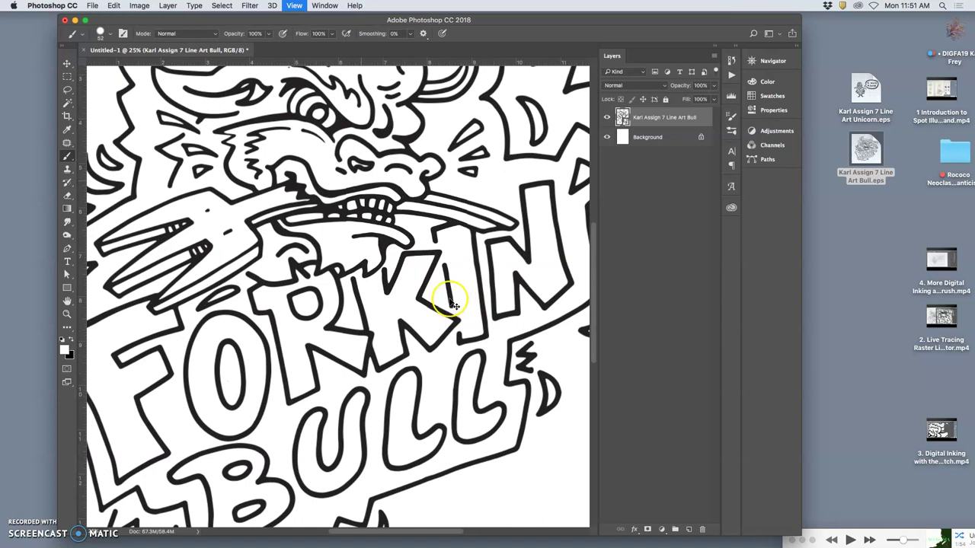
scroll(449, 304, "up", 2)
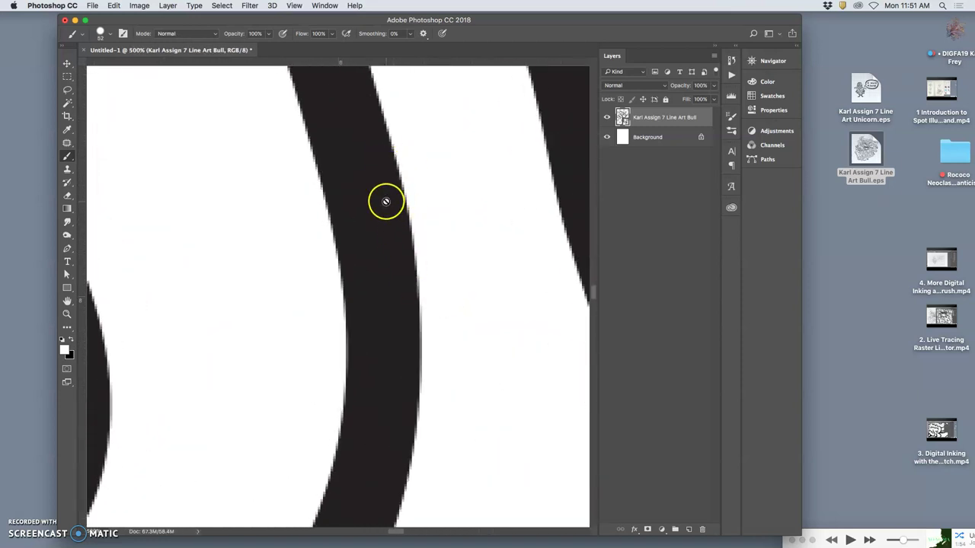
scroll(383, 206, "down", 3)
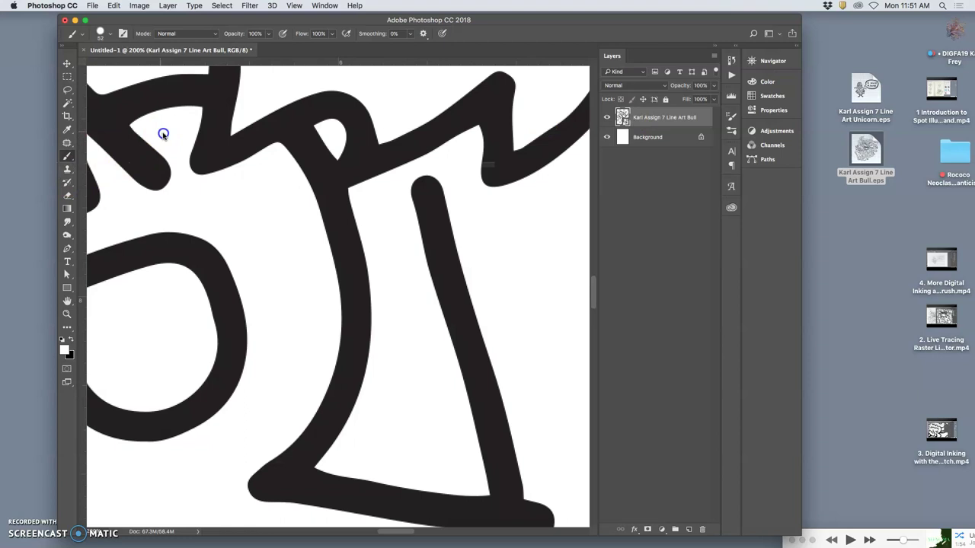
left_click(240, 160)
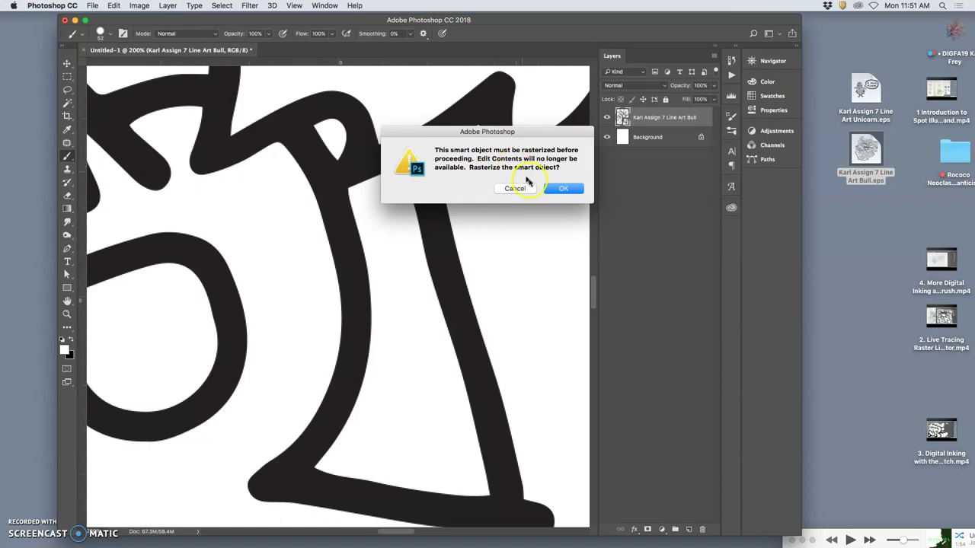
left_click(520, 191)
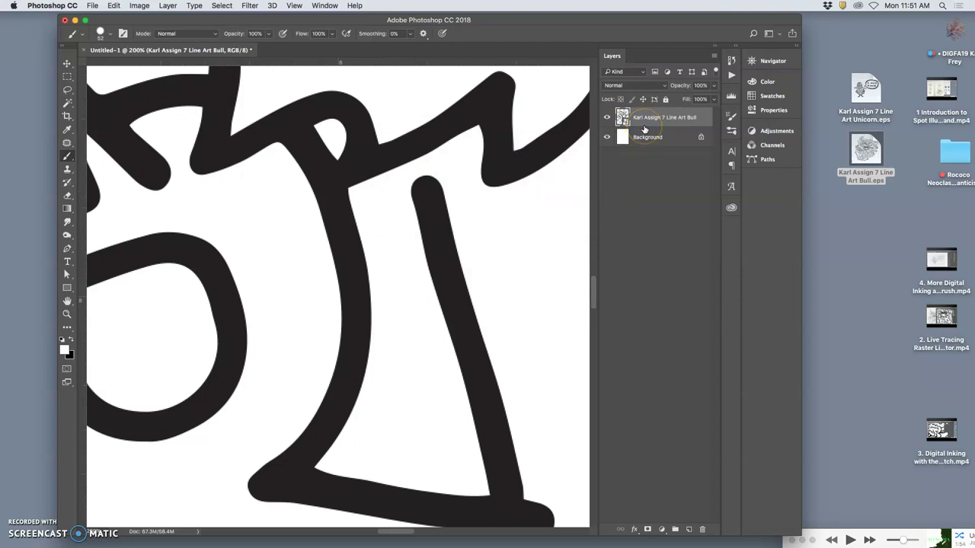
key("super+0")
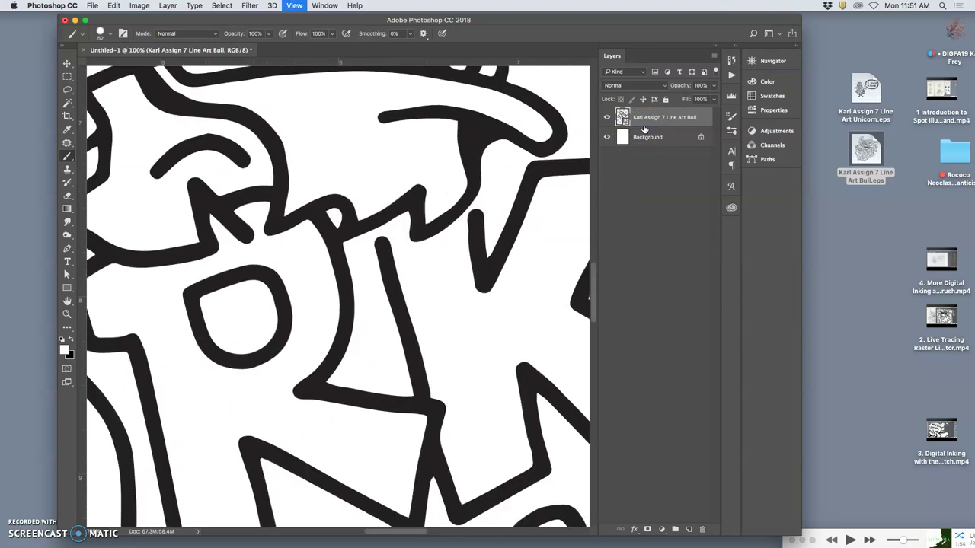
- Give the Bull line-art layer a Gray colour tag and apply Lock All to it
left_click(644, 130)
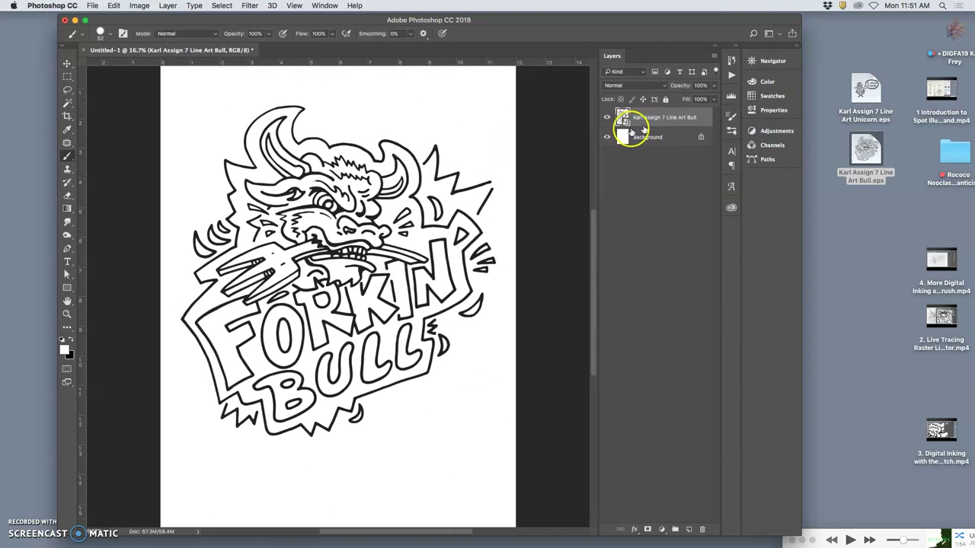
left_click(607, 117)
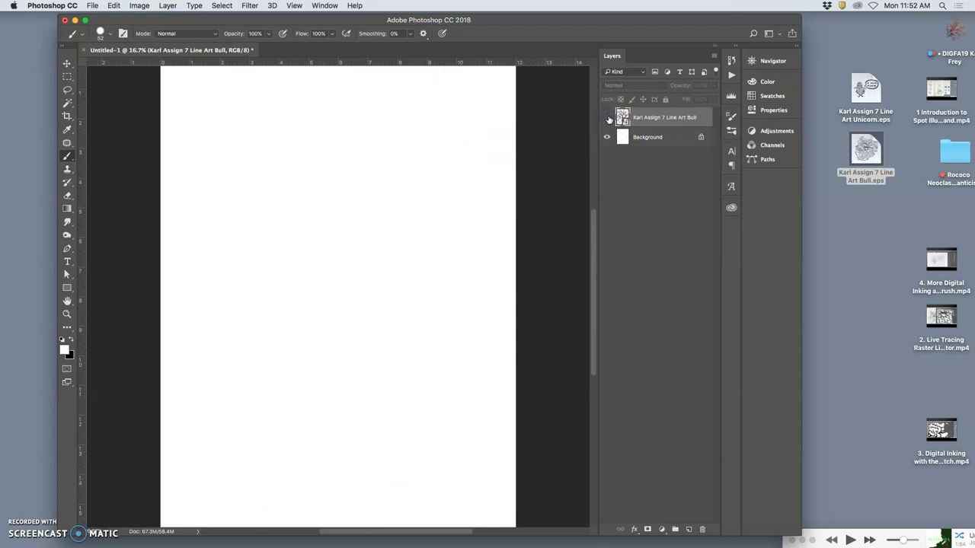
left_click(607, 117)
left_click(607, 117)
left_click(607, 118)
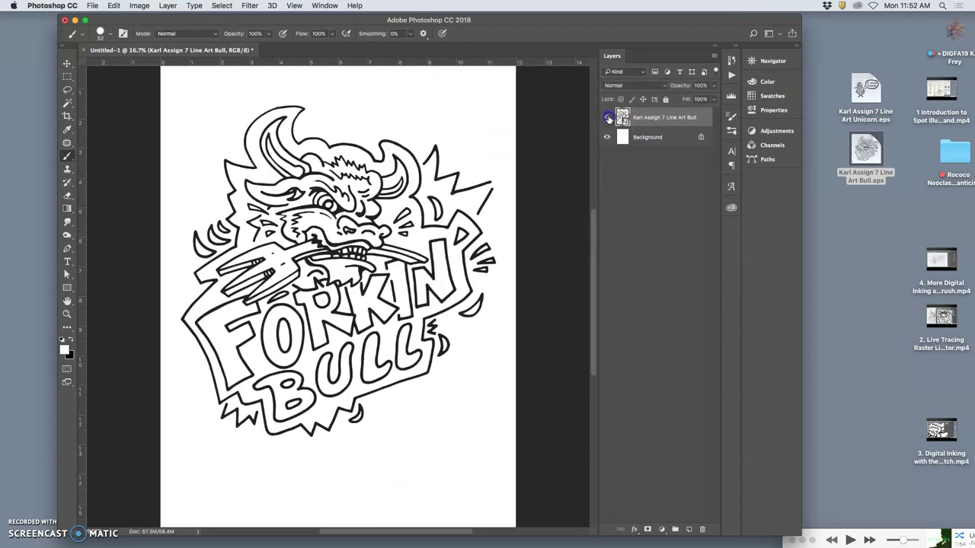
right_click(607, 117)
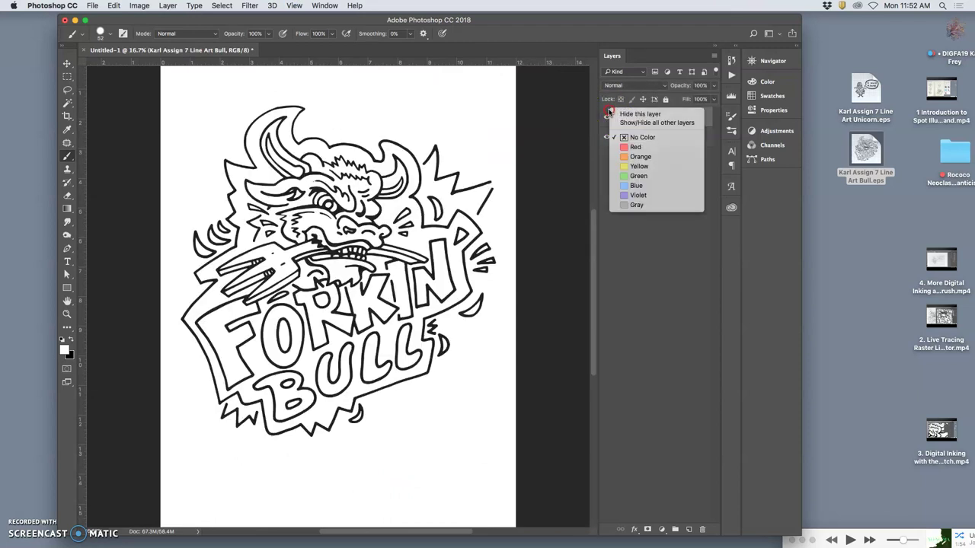
left_click(650, 205)
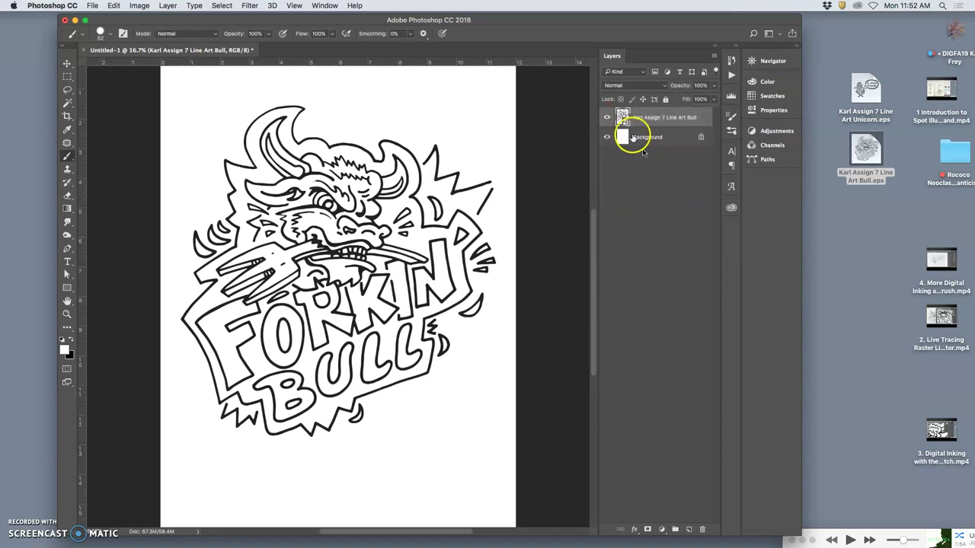
left_click(607, 117)
left_click(607, 118)
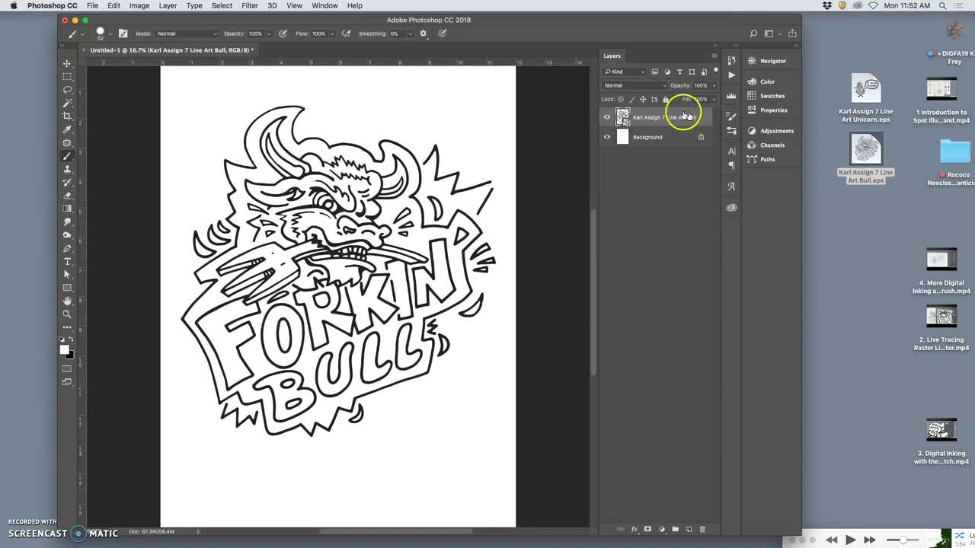
left_click(665, 99)
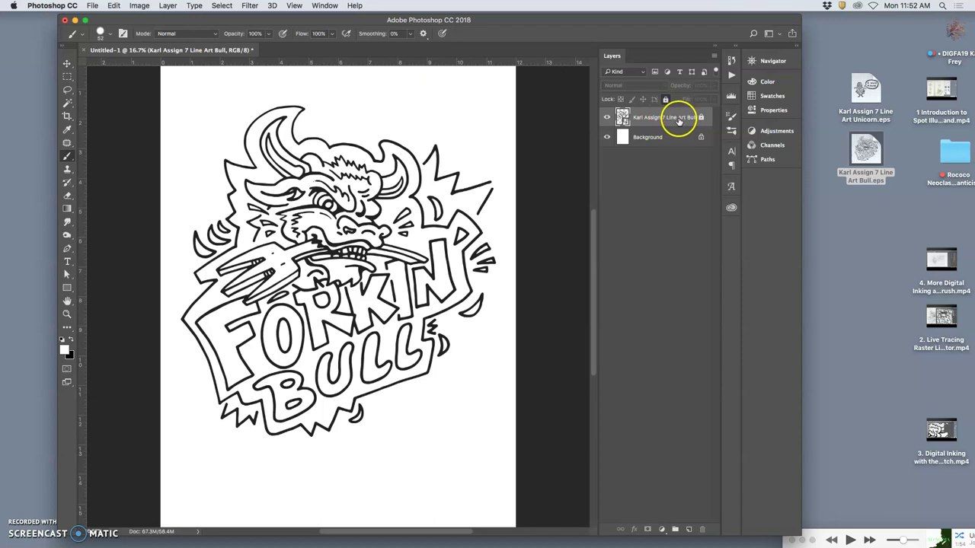
- Add a new layer above Background and name it 'Flat Local Color'
left_click(607, 137)
left_click(608, 137)
left_click(648, 137)
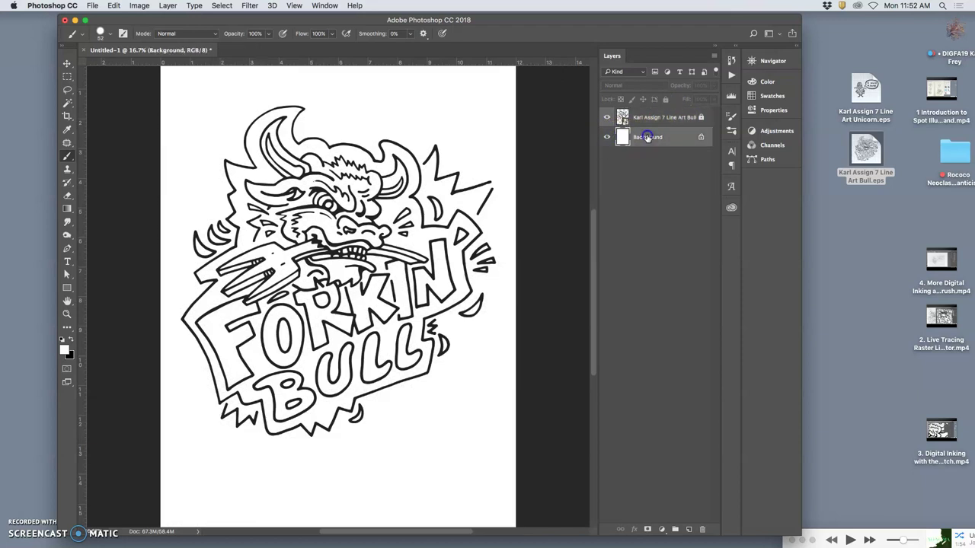
left_click(688, 529)
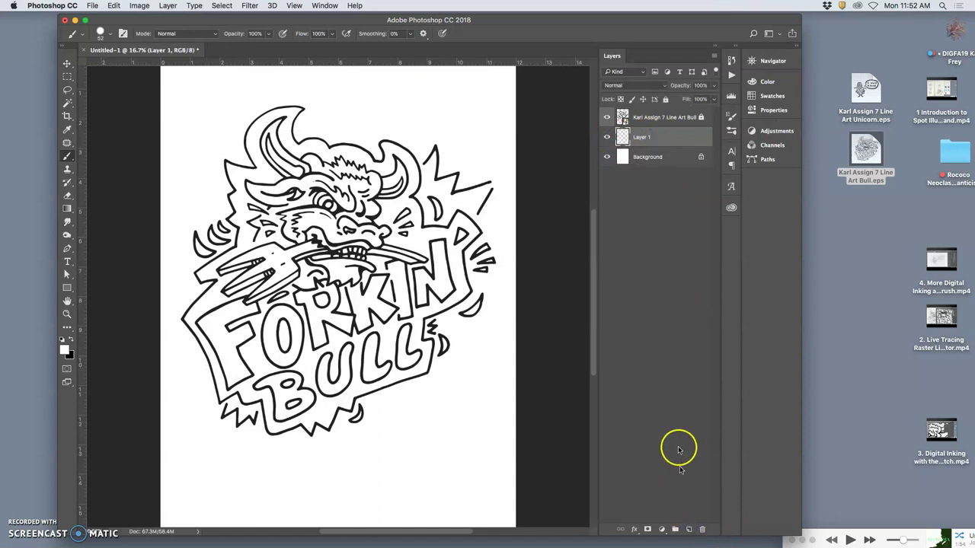
double_click(640, 137)
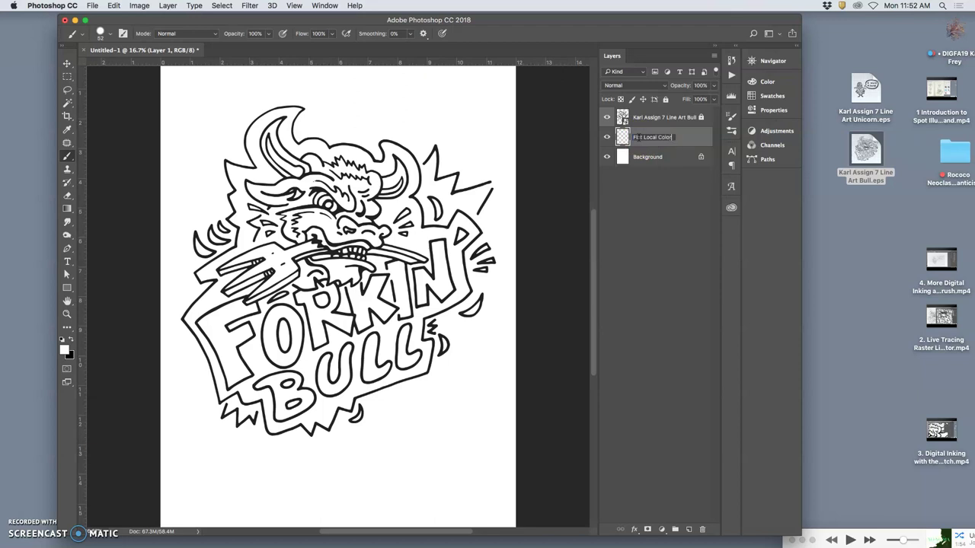
left_click(687, 139)
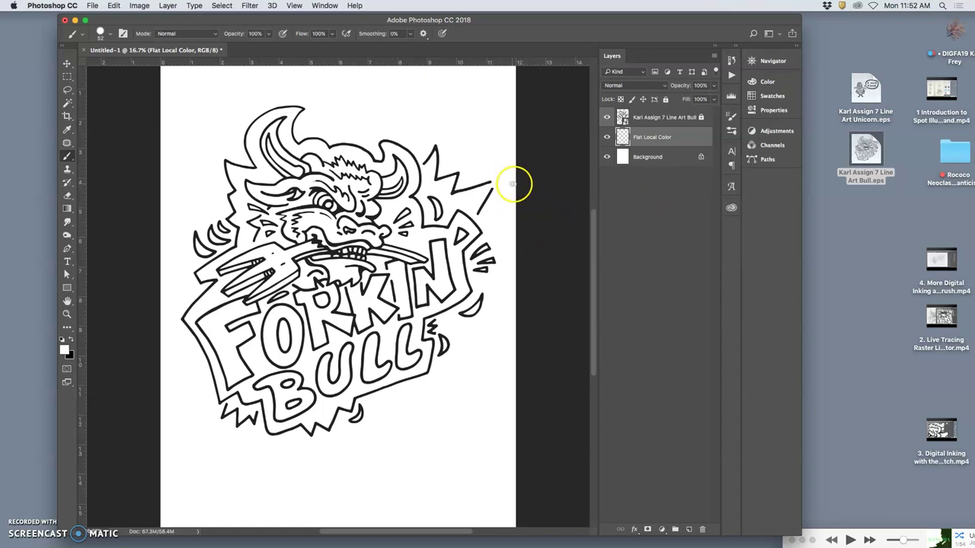
- Magic Wand (Contiguous) the bull from the line art, adding O and R counters, then hide it
left_click(654, 118)
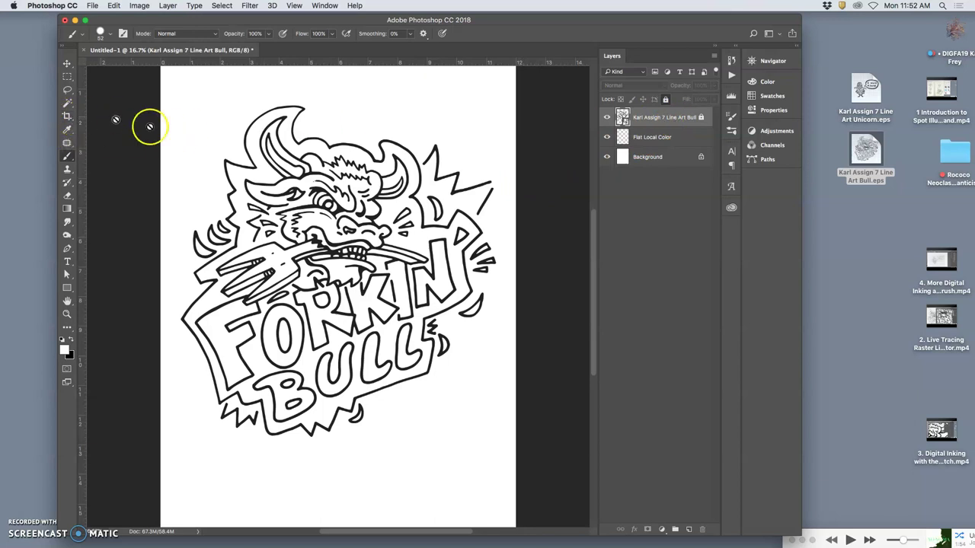
left_click(68, 104)
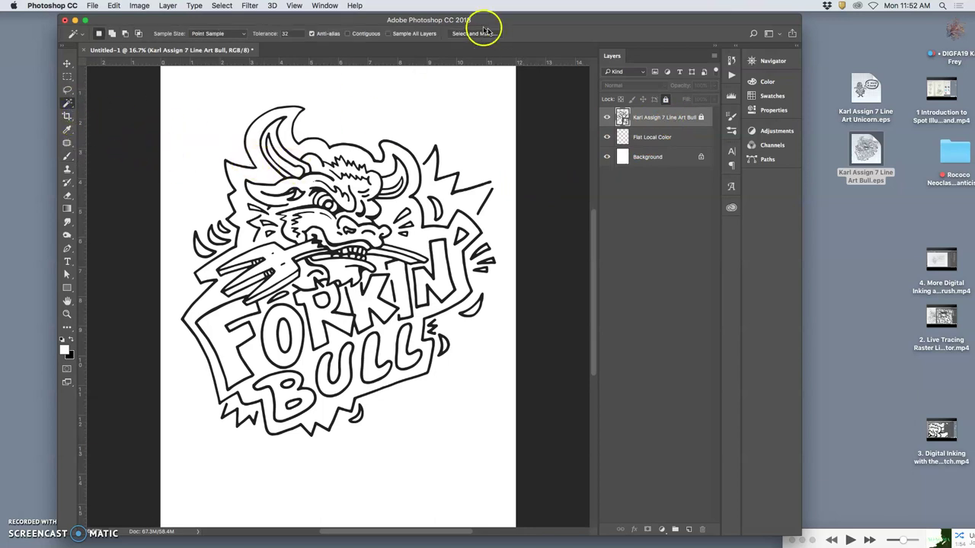
left_click(347, 33)
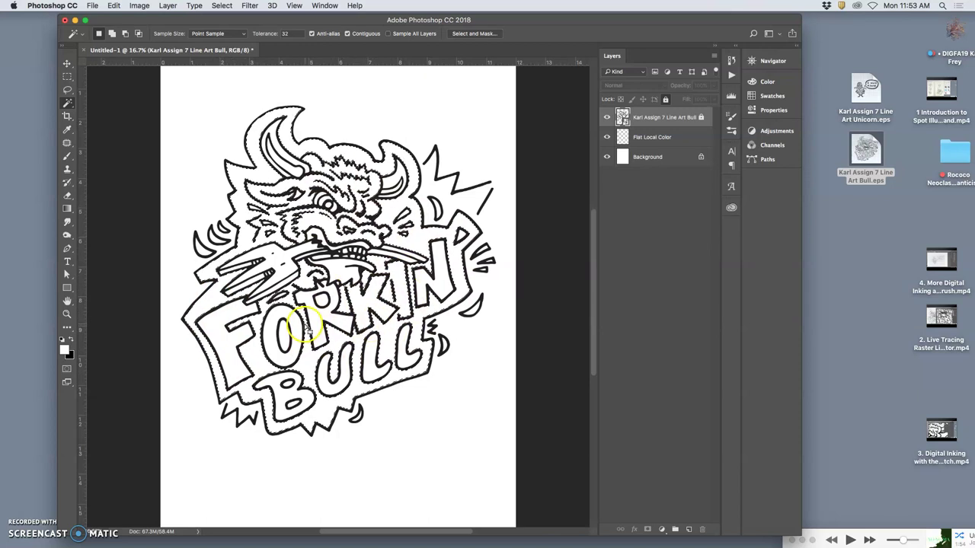
left_click(284, 335, "shift")
left_click(321, 302, "shift")
left_click(631, 137)
left_click(608, 118)
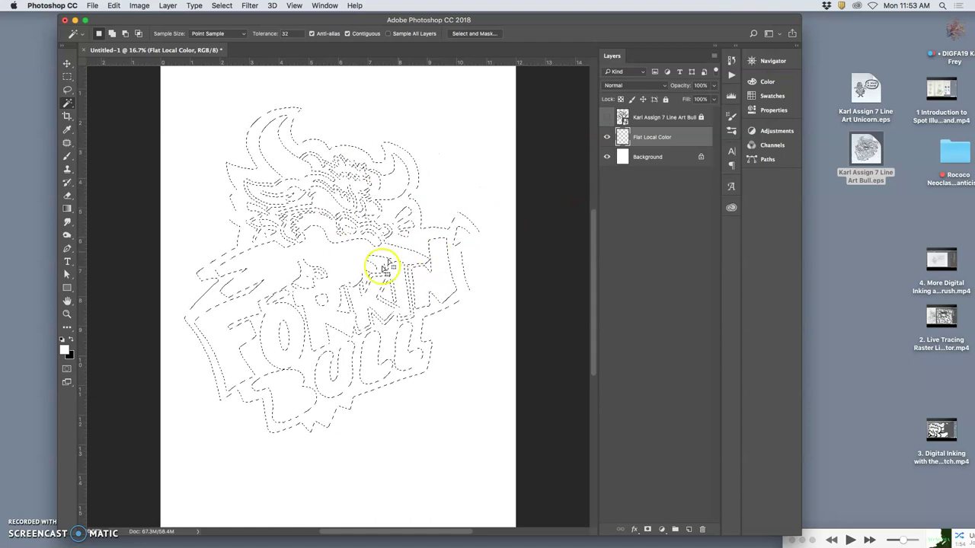
- Set the foreground colour to pale orange ffcc66 (R255 G204 B102)
left_click(607, 120)
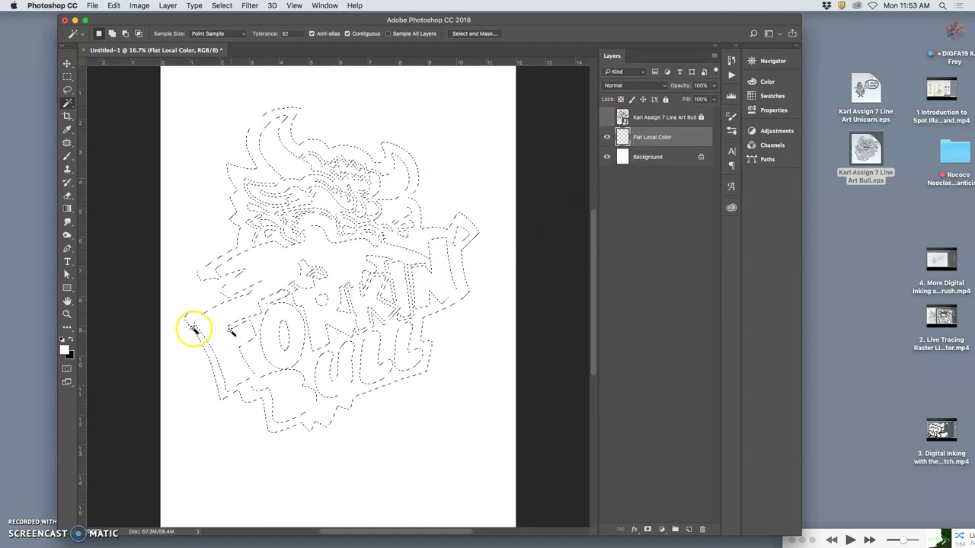
left_click(67, 351)
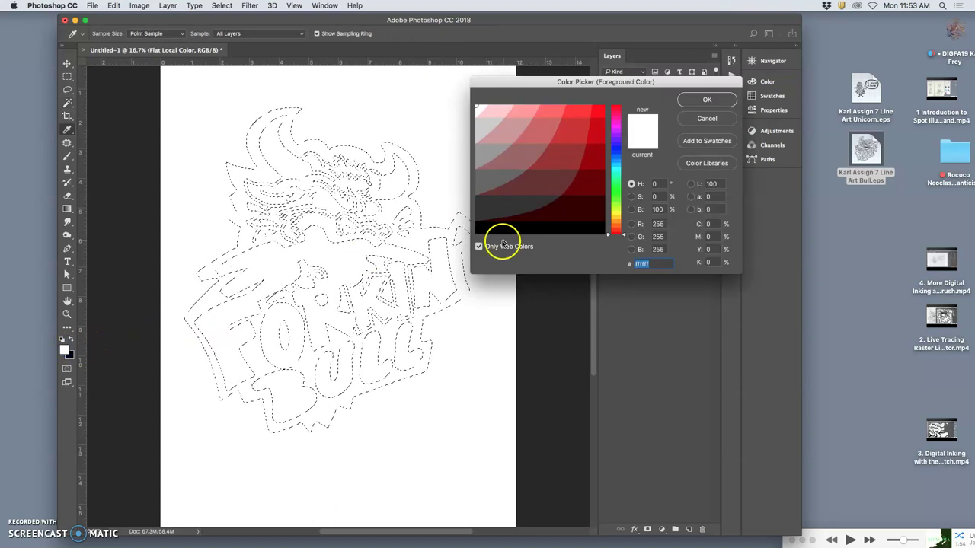
left_click(616, 207)
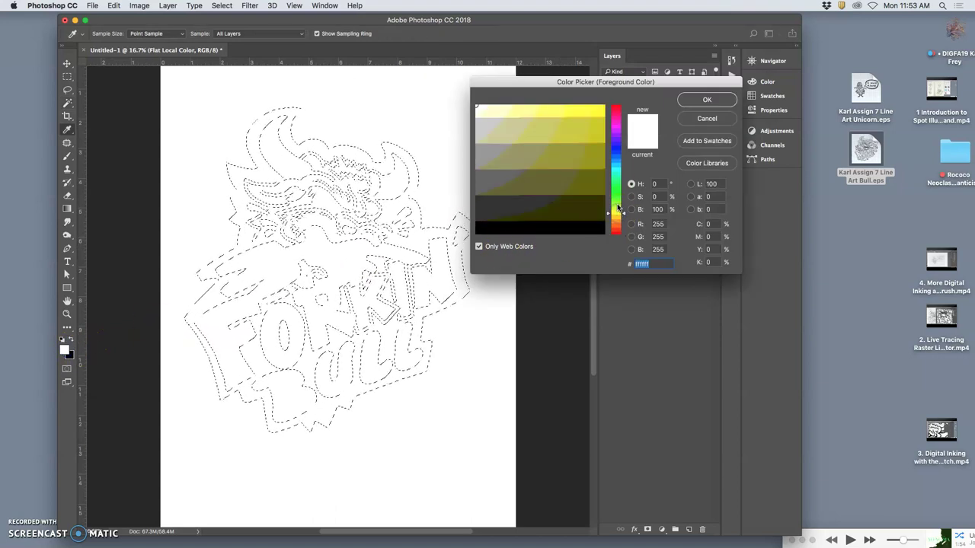
left_click(617, 210)
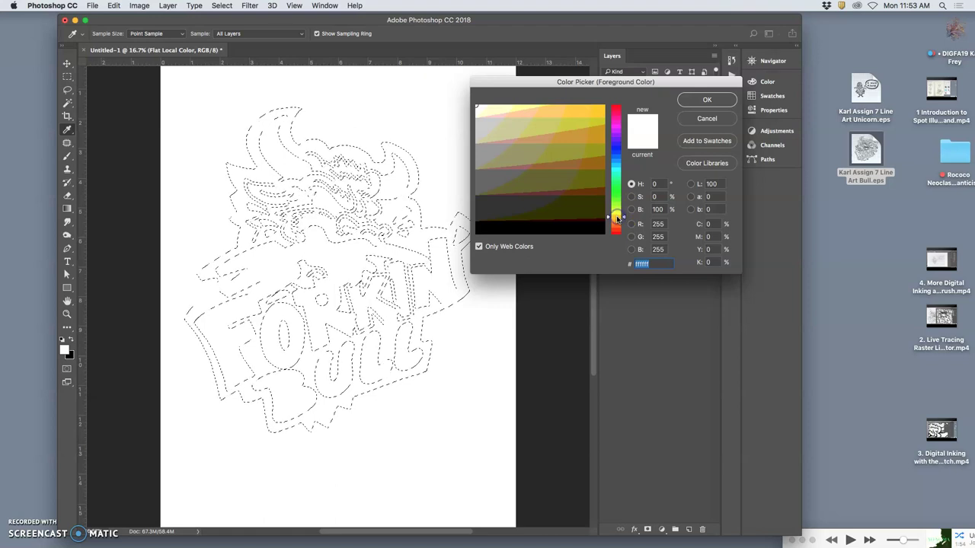
left_click(617, 206)
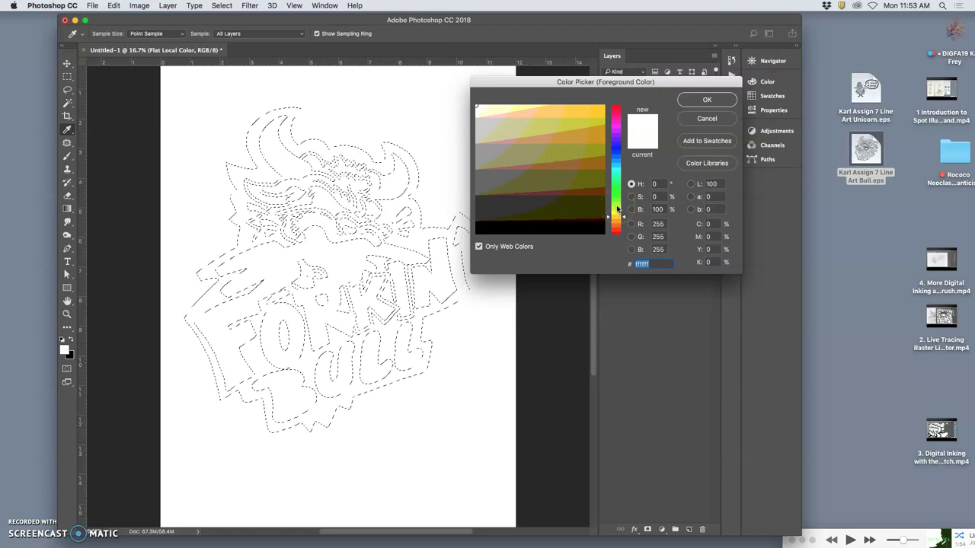
left_click(573, 125)
left_click(693, 103)
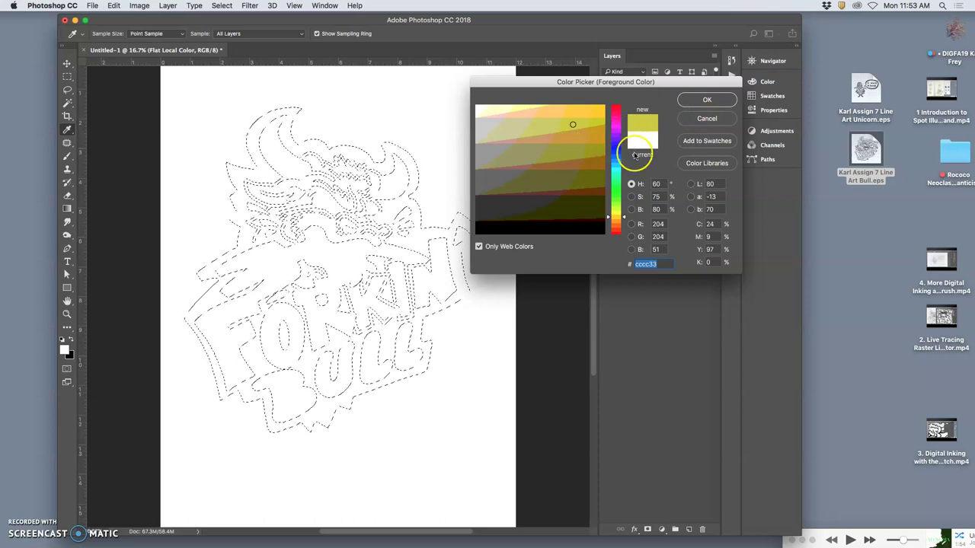
left_click(557, 113)
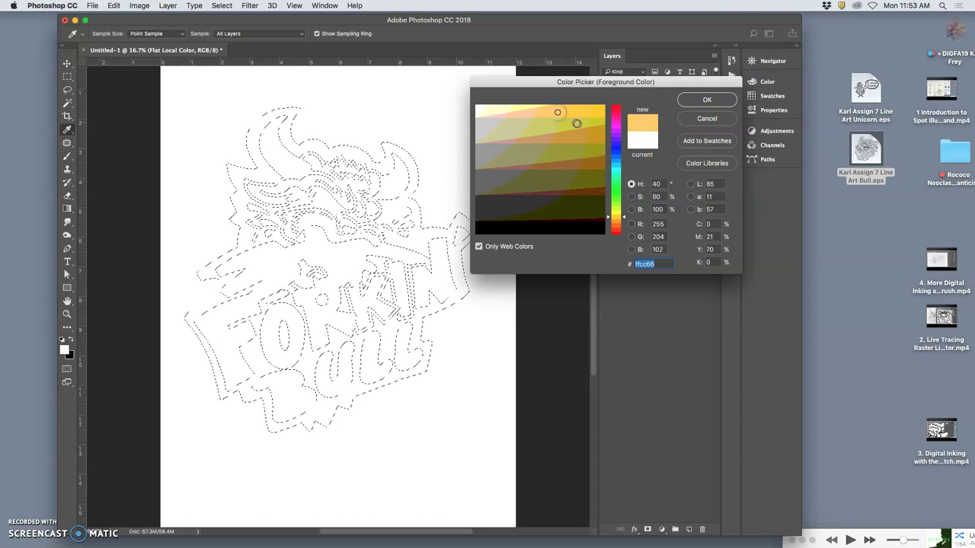
left_click(615, 210)
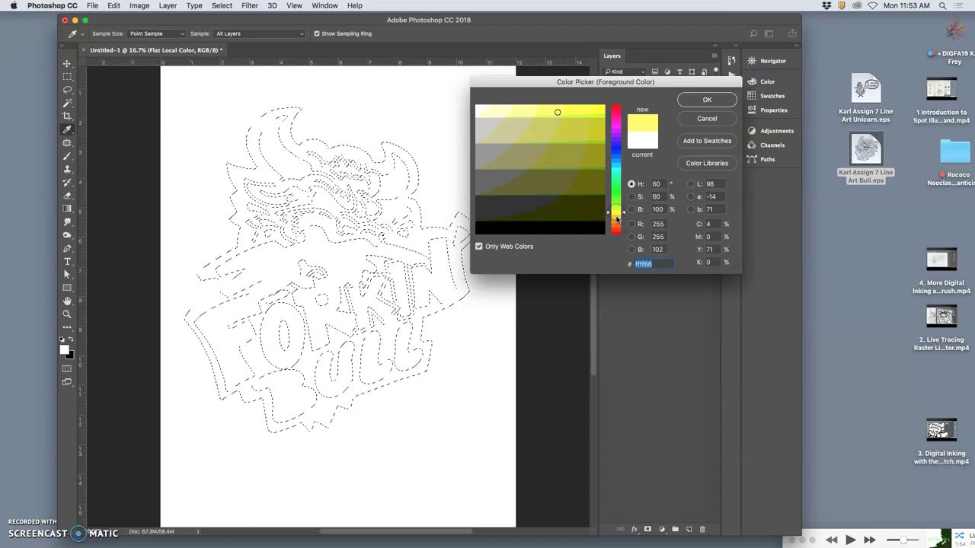
left_click_drag(617, 220, 617, 224)
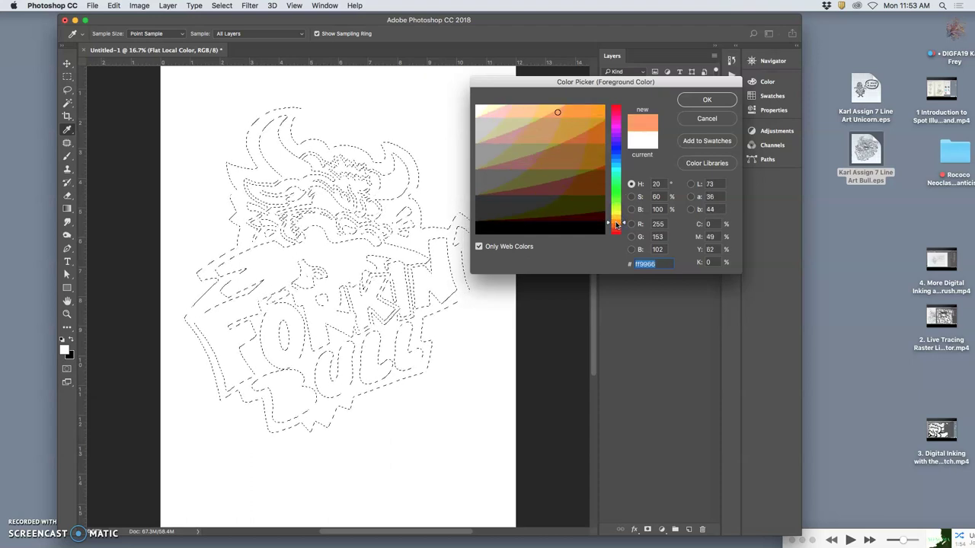
left_click(541, 105)
left_click(706, 102)
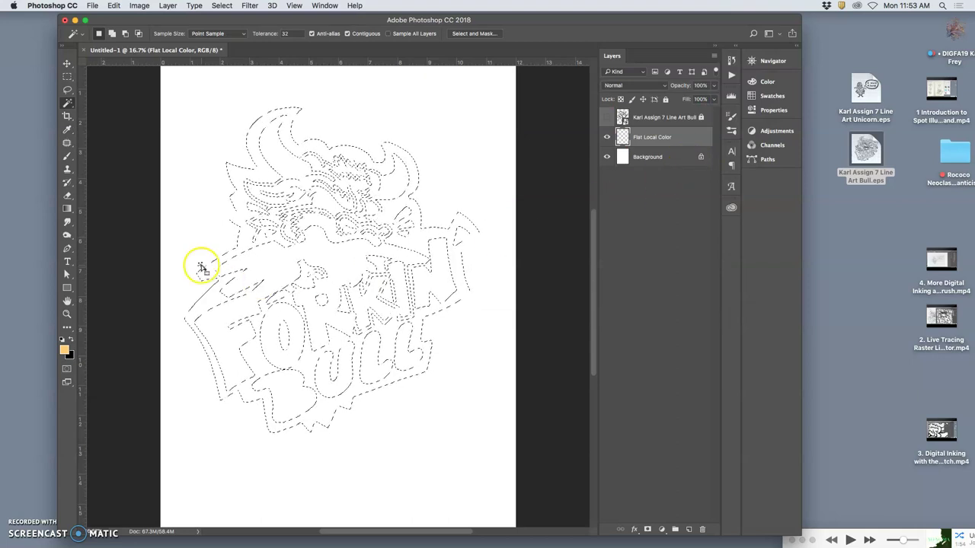
- Fill the selection with pale orange using the Paint Bucket Tool, then deselect (Cmd+D)
left_click(114, 5)
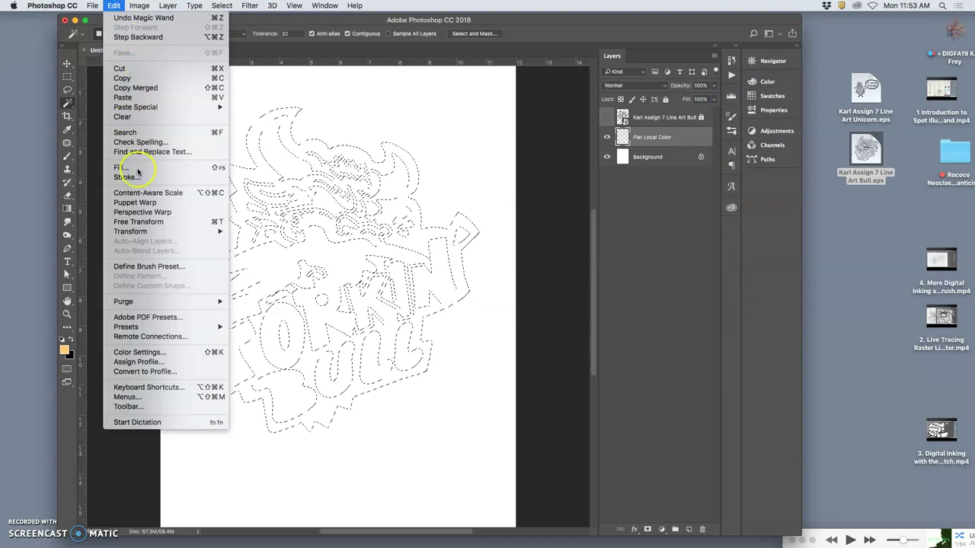
left_click(70, 207)
left_click_drag(70, 207, 122, 222)
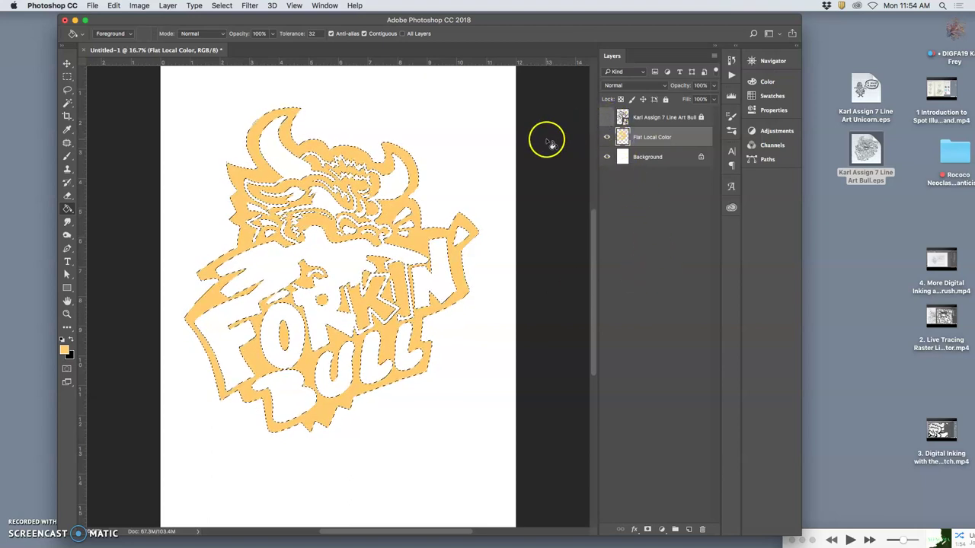
key("super+d")
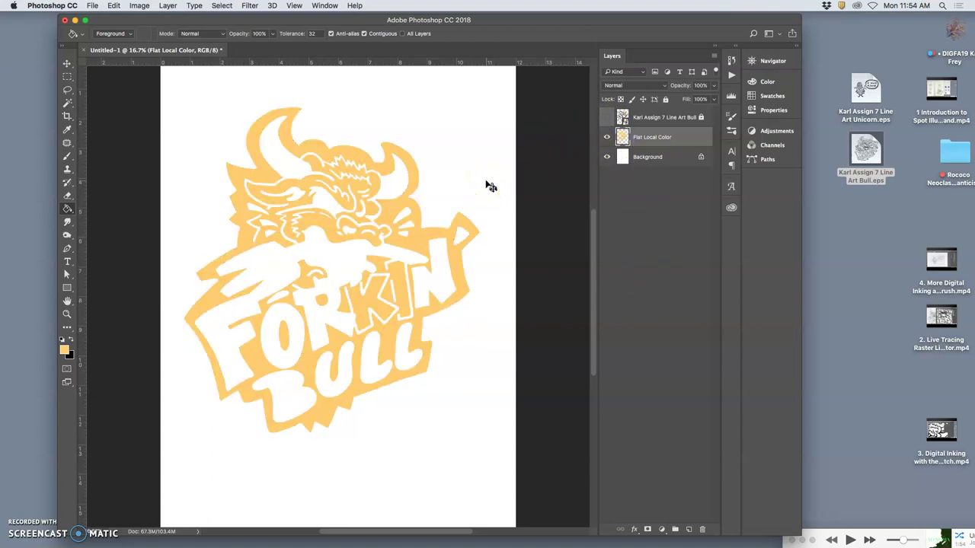
- Toggle the line art over the flat colour to compare, leave it visible, and zoom in
left_click(607, 118)
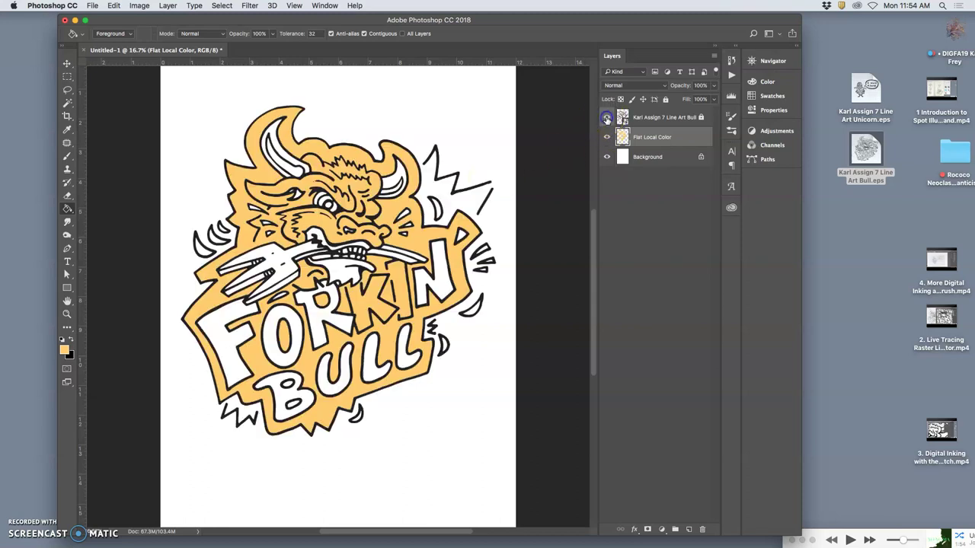
left_click(607, 118)
left_click(606, 118)
left_click(606, 118)
left_click(607, 118)
left_click(606, 118)
left_click(606, 118)
left_click(606, 118)
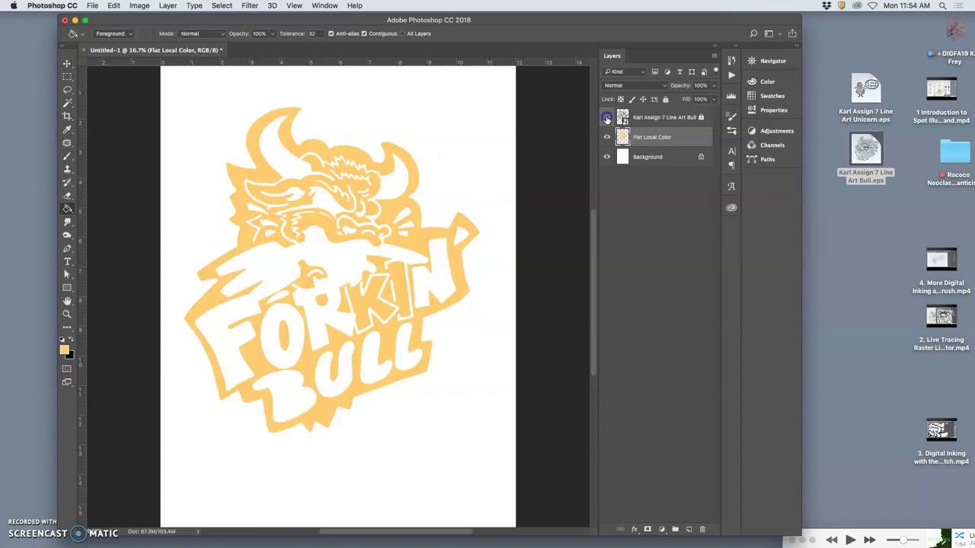
left_click(606, 118)
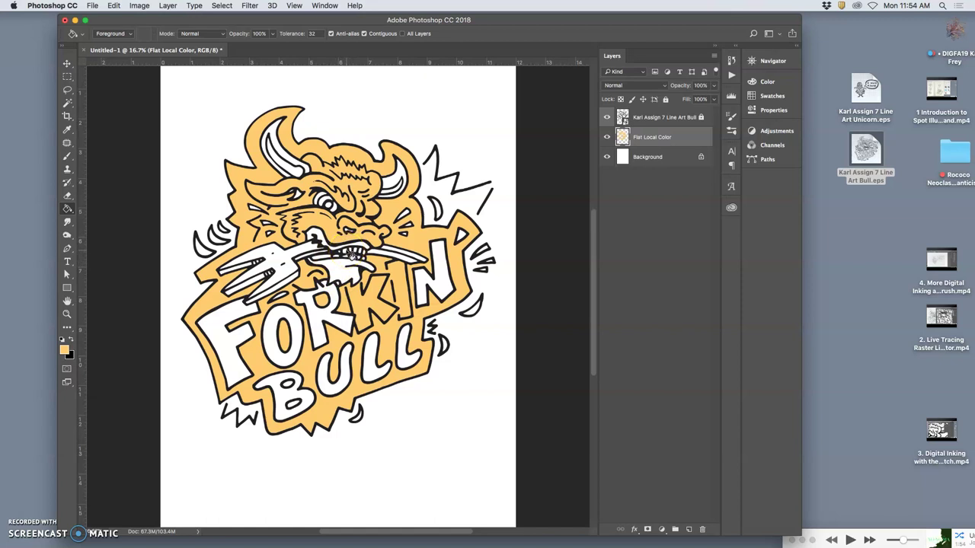
left_click(356, 204)
key("super+equal")
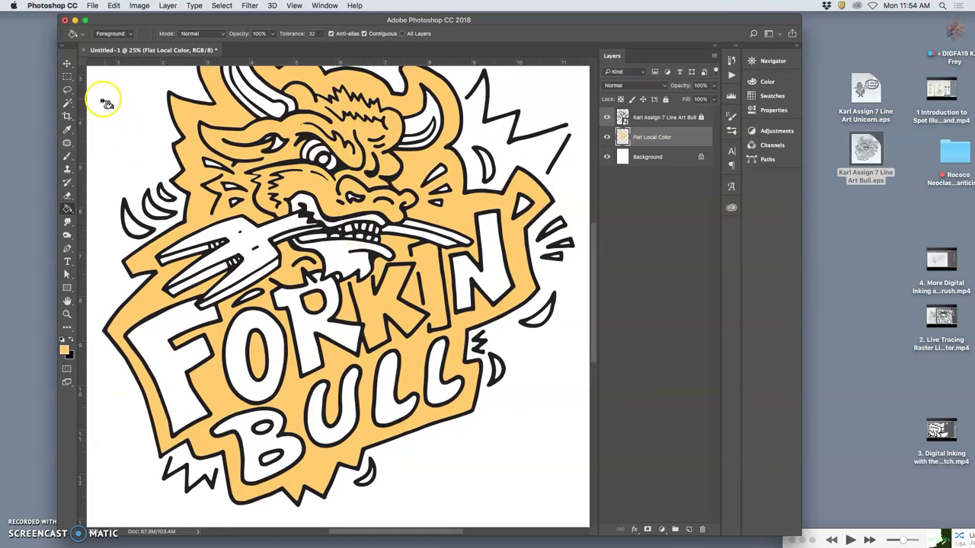
- Lasso a rough freehand outline around the bull's head, adding the eye and mouth-fork areas
left_click(67, 90)
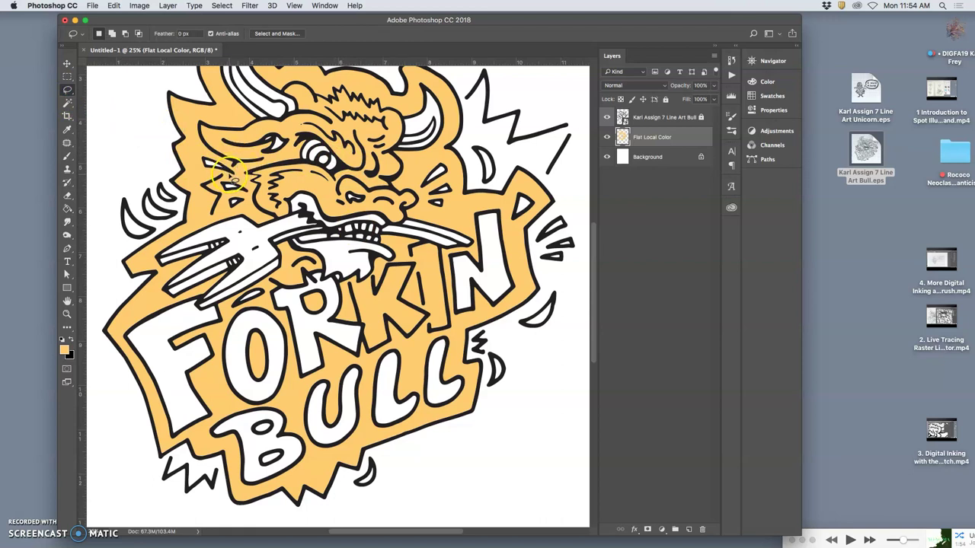
left_click(234, 165)
mouse_move(229, 169)
left_mouse_down()
mouse_move(203, 185)
mouse_move(218, 195)
mouse_move(211, 225)
mouse_move(234, 239)
mouse_move(314, 222)
mouse_move(395, 229)
mouse_move(416, 199)
mouse_move(386, 180)
mouse_move(397, 167)
mouse_move(389, 148)
mouse_move(404, 134)
mouse_move(378, 104)
left_mouse_up()
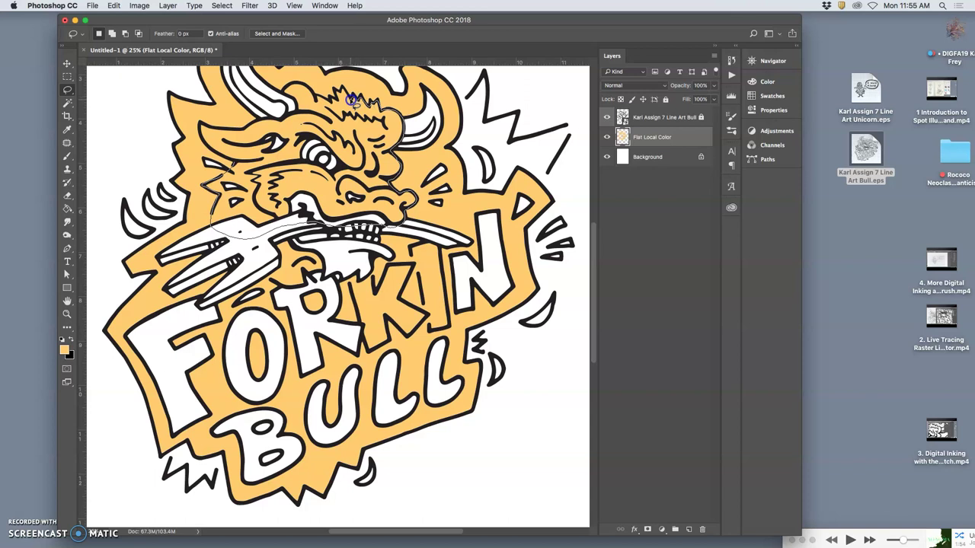
left_click_drag(348, 95, 343, 90)
mouse_move(335, 93)
left_mouse_down()
mouse_move(284, 90)
mouse_move(242, 131)
mouse_move(201, 125)
mouse_move(235, 166)
left_mouse_up()
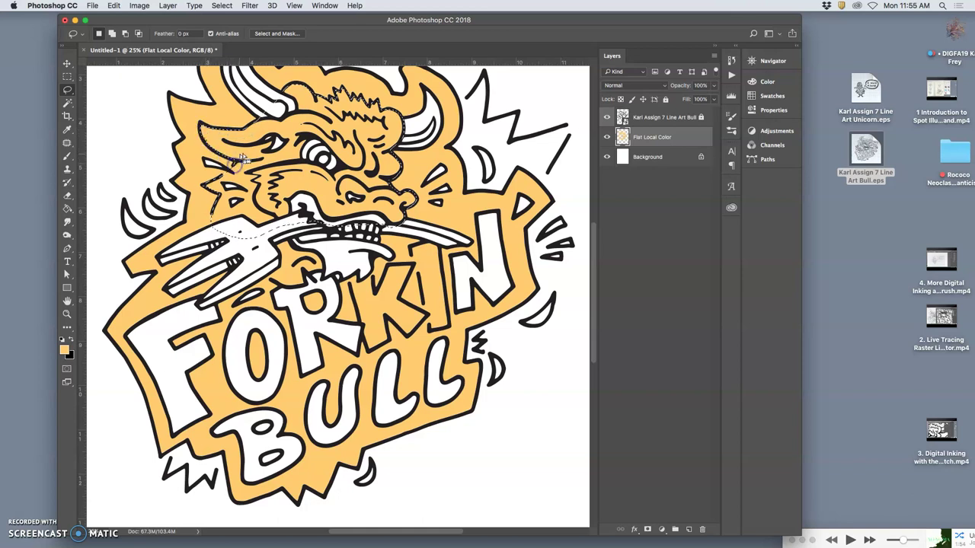
mouse_move(215, 125)
left_mouse_down()
mouse_move(198, 128)
mouse_move(224, 162)
left_mouse_up()
mouse_move(326, 150)
left_mouse_down()
mouse_move(342, 149)
mouse_move(352, 168)
left_mouse_up()
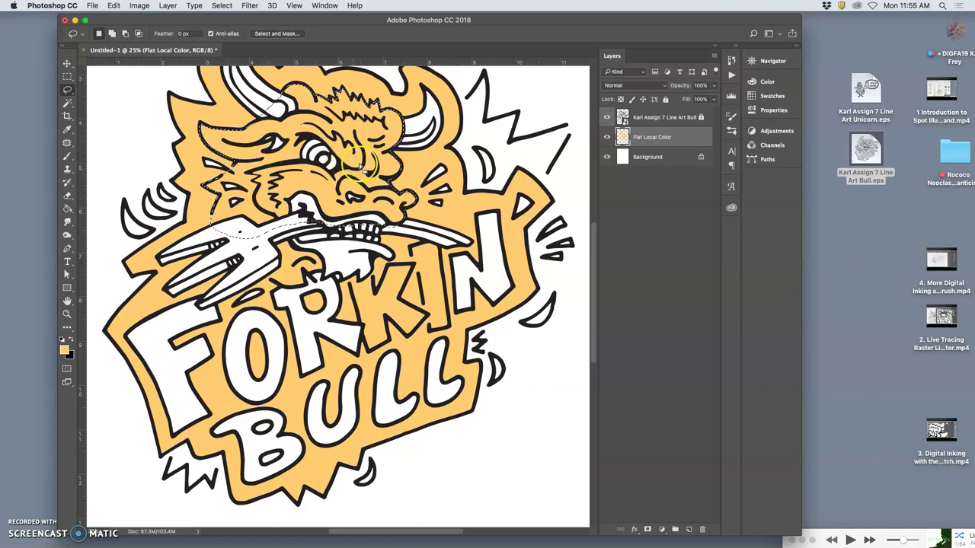
mouse_move(306, 245)
left_mouse_down()
mouse_move(300, 263)
mouse_move(278, 252)
mouse_move(283, 240)
mouse_move(268, 279)
mouse_move(294, 289)
mouse_move(325, 269)
left_mouse_up()
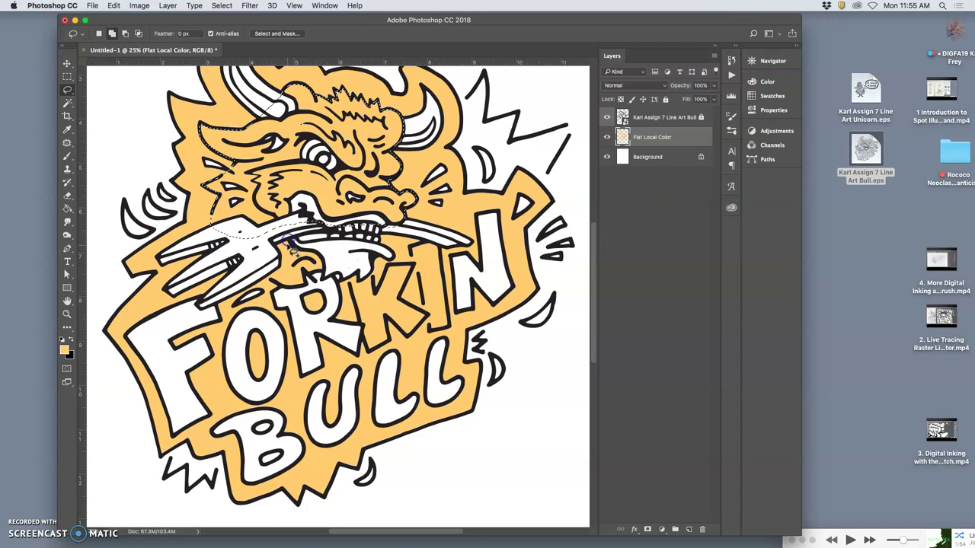
mouse_move(301, 251)
left_mouse_down()
mouse_move(314, 262)
mouse_move(306, 251)
left_mouse_up()
left_click(438, 168)
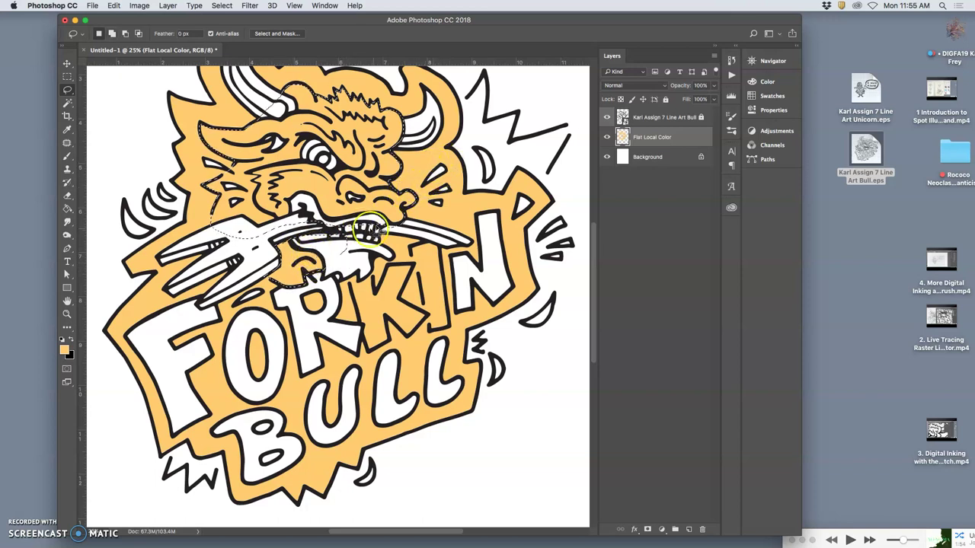
- Magic Wand-subtract the fork and eye using the line art layer, then return to Flat Local Color
left_click(658, 118)
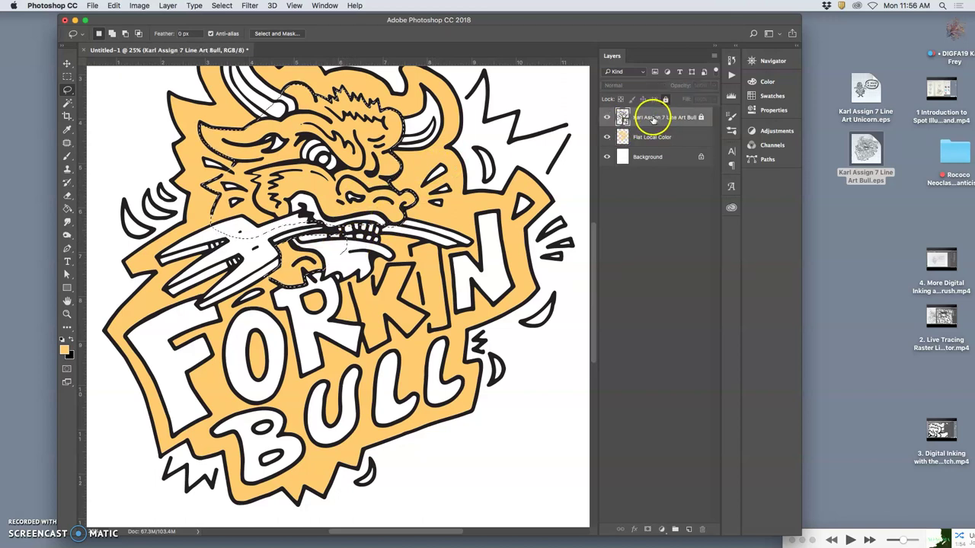
left_click(68, 102)
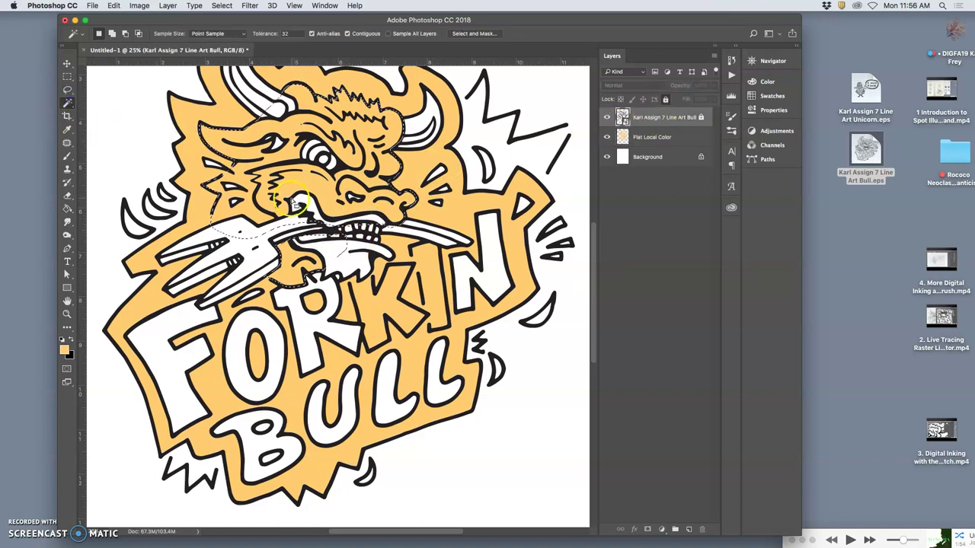
key("alt")
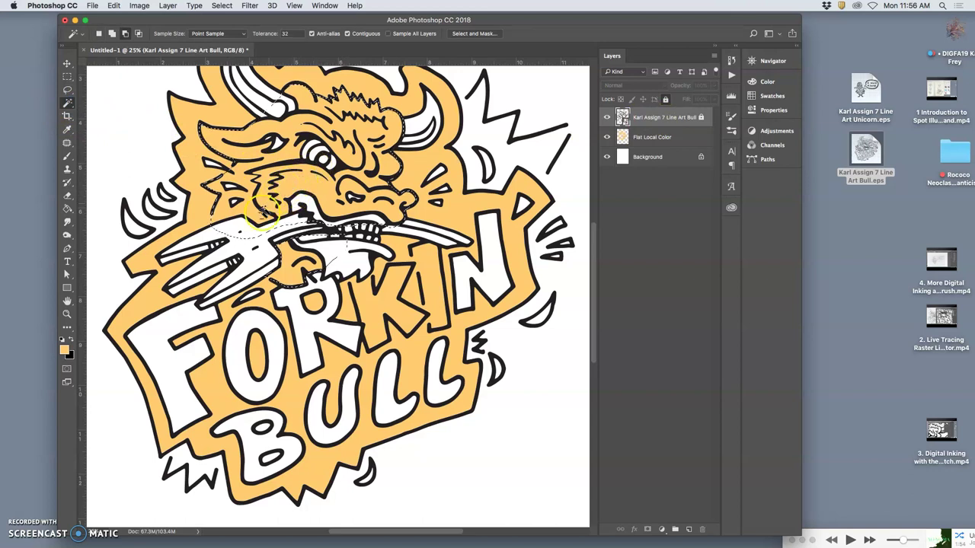
left_click(244, 232, "alt")
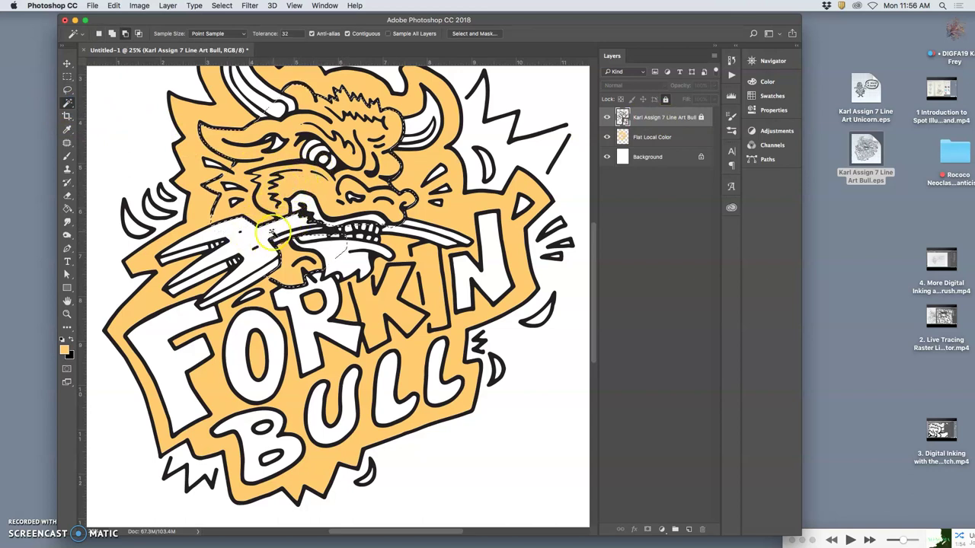
left_click(303, 200, "alt")
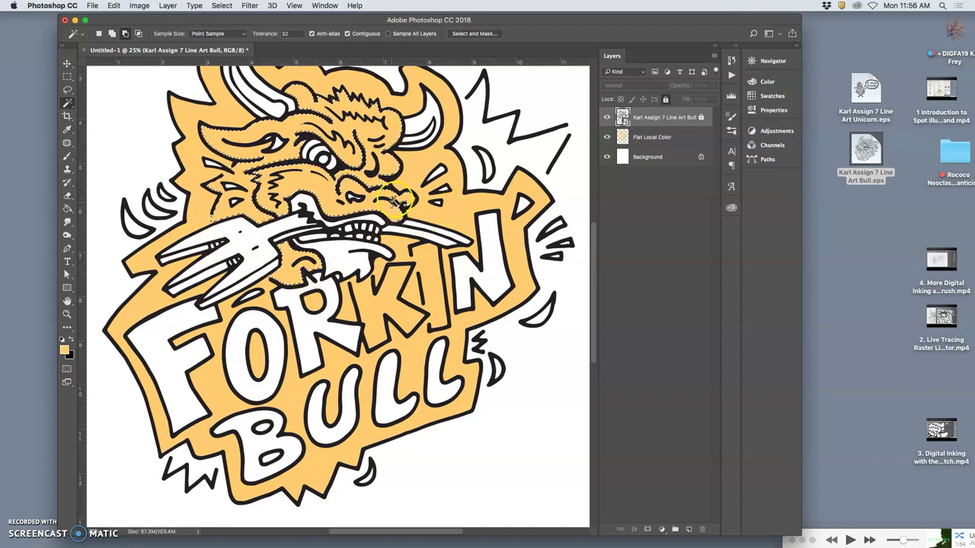
left_click(689, 139)
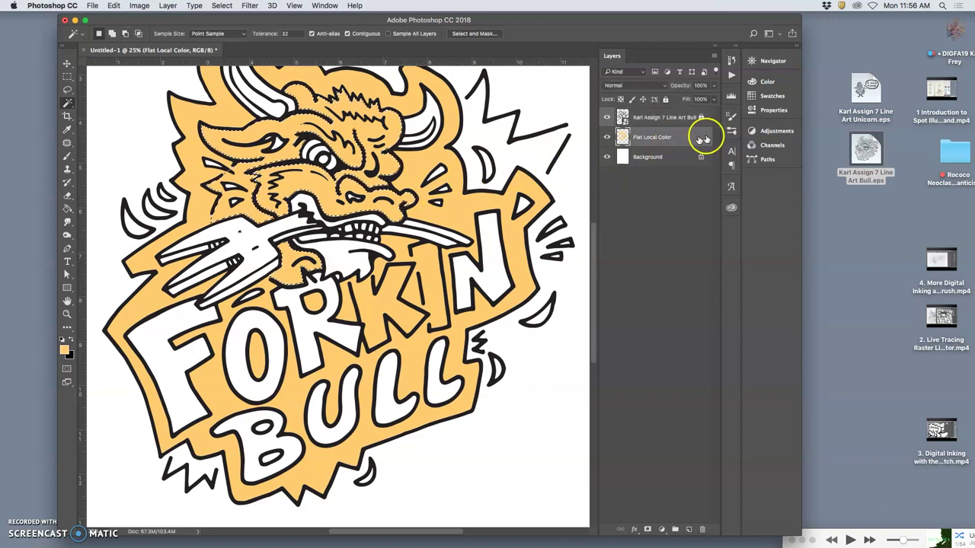
- Paint Bucket the head selection with dark red #663333, with the line art hidden then shown
left_click(607, 118)
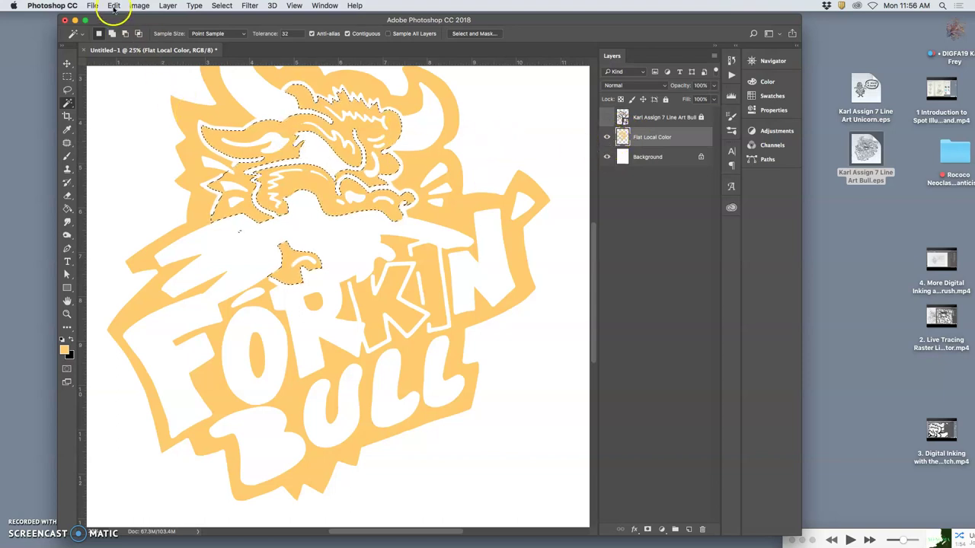
left_click(64, 348)
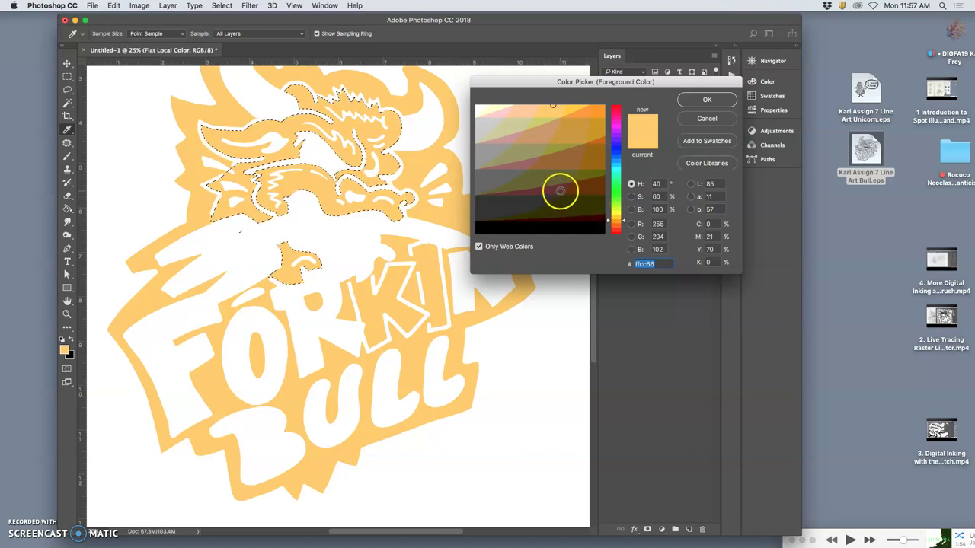
left_click(559, 191)
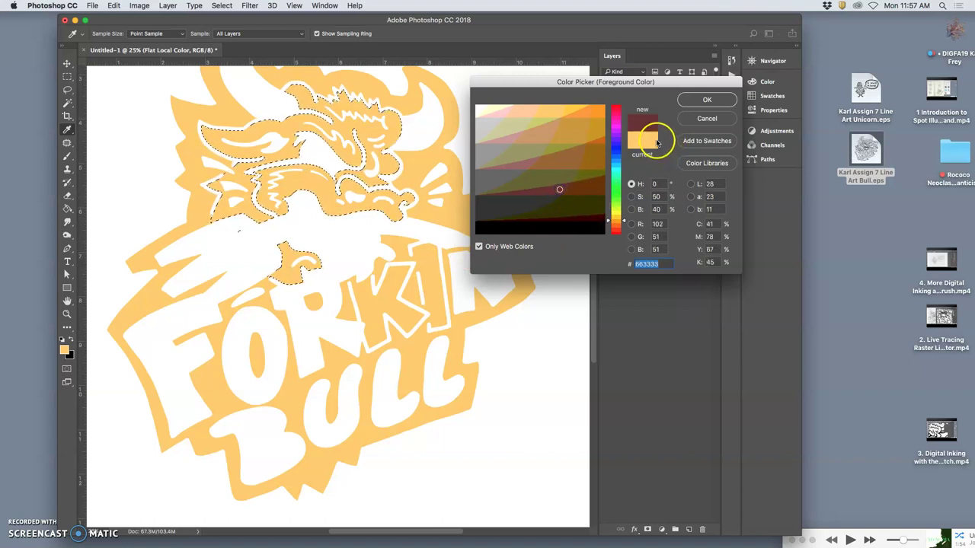
left_click(707, 100)
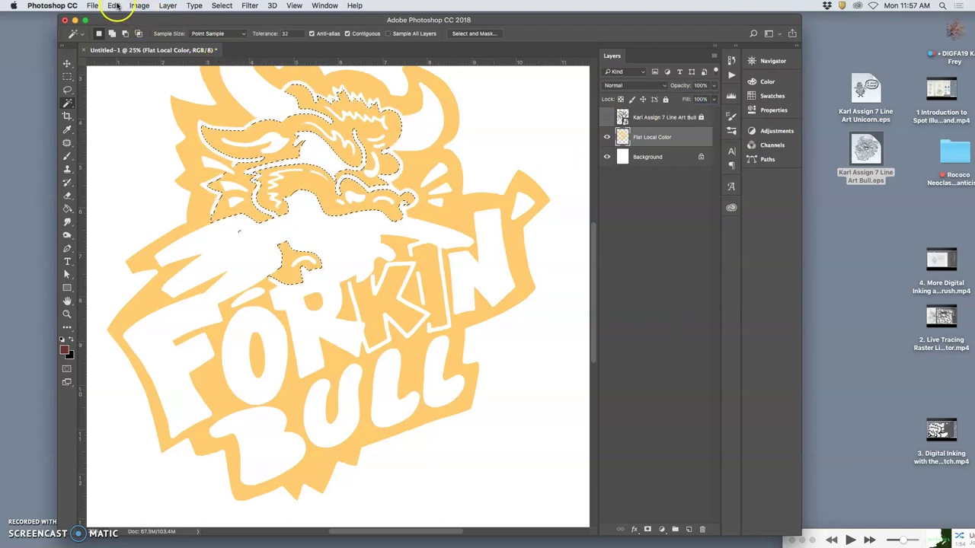
left_click(76, 208)
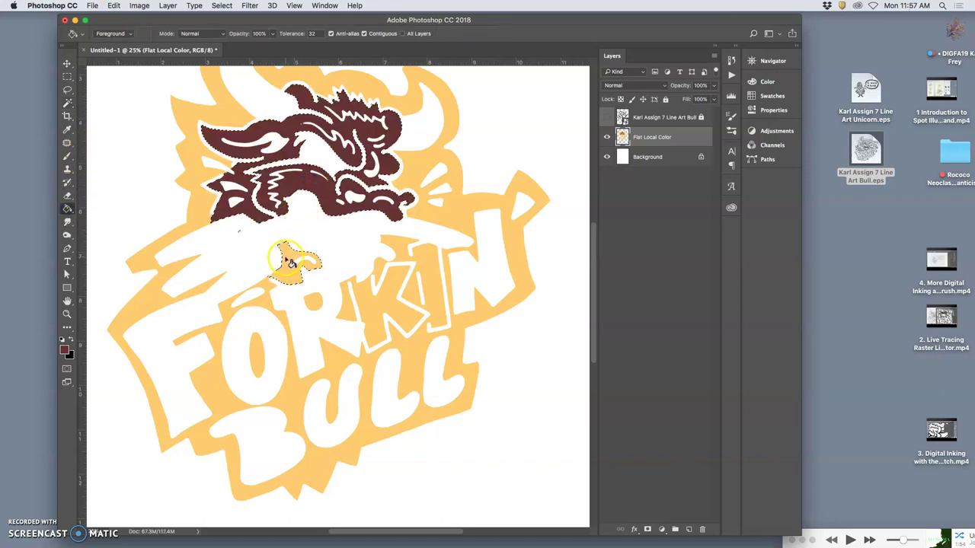
left_click(607, 117)
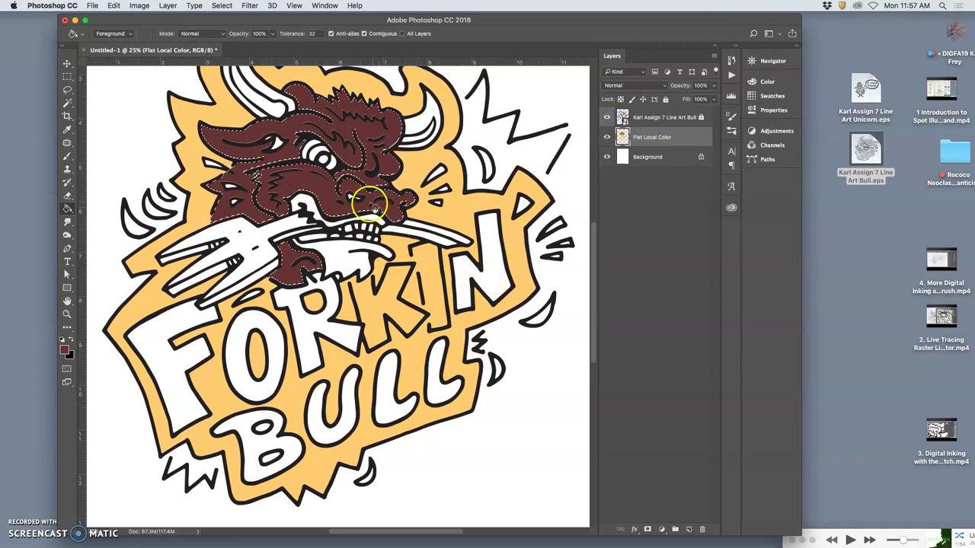
- Apply Hue/Saturation with Hue +180, Saturation +71 and Lightness +13 to the head fill
left_click(139, 5)
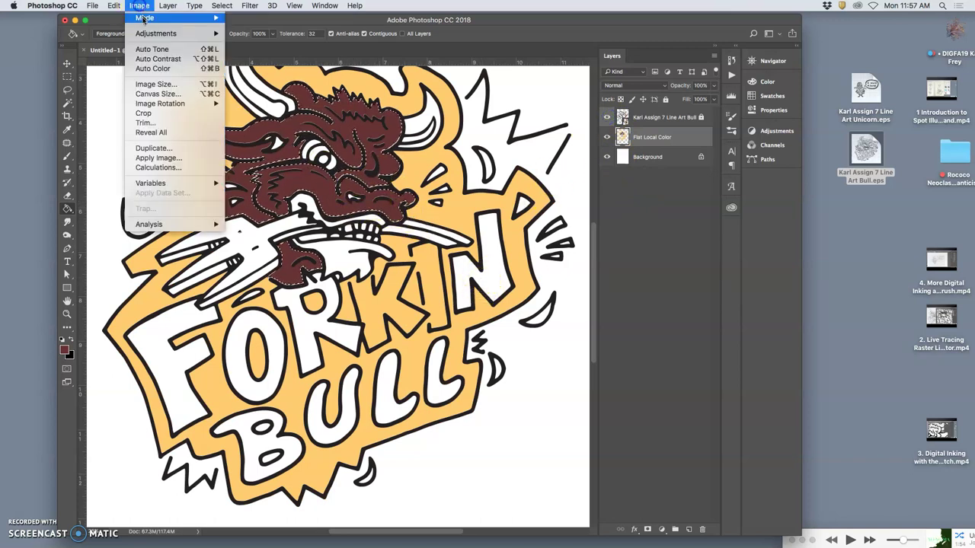
mouse_move(156, 34)
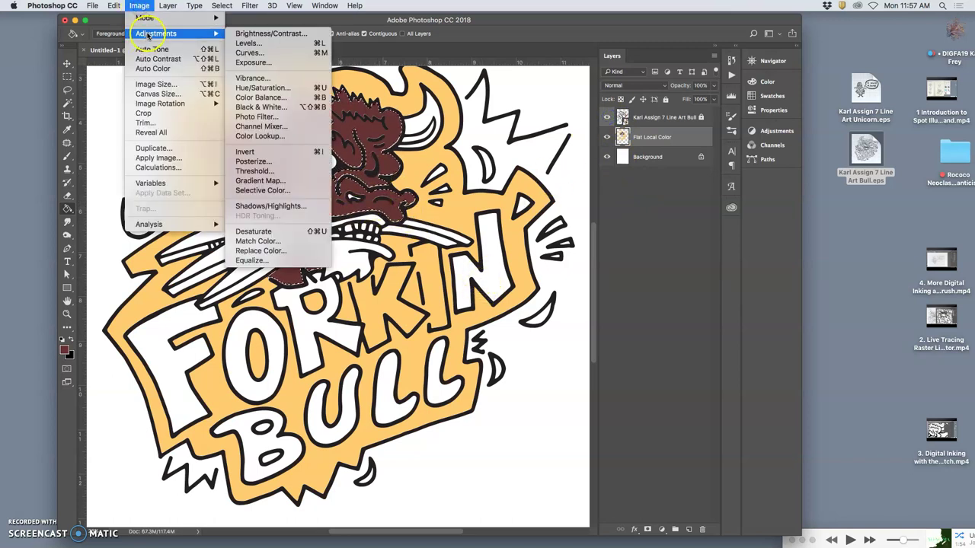
left_click(258, 89)
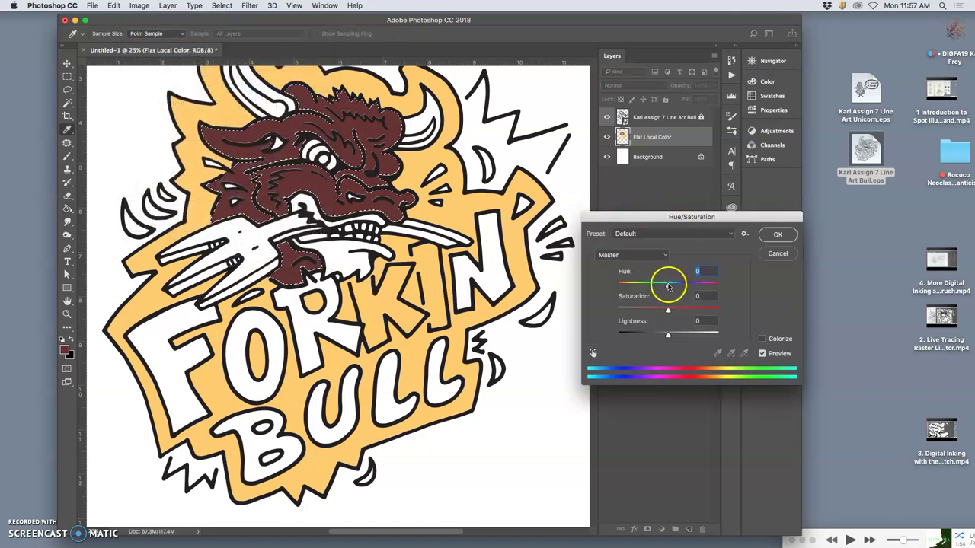
left_click_drag(664, 285, 684, 285)
left_click_drag(668, 311, 724, 291)
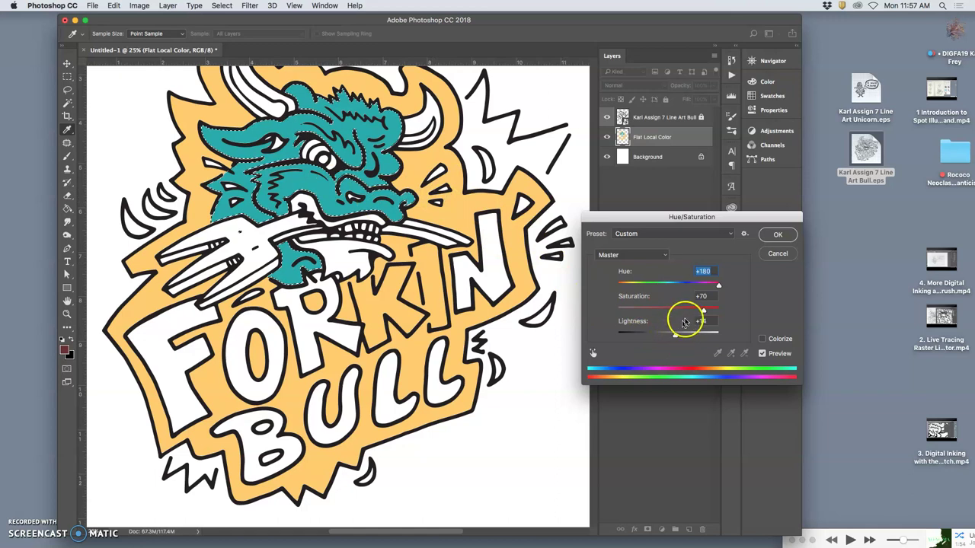
left_click_drag(704, 313, 702, 313)
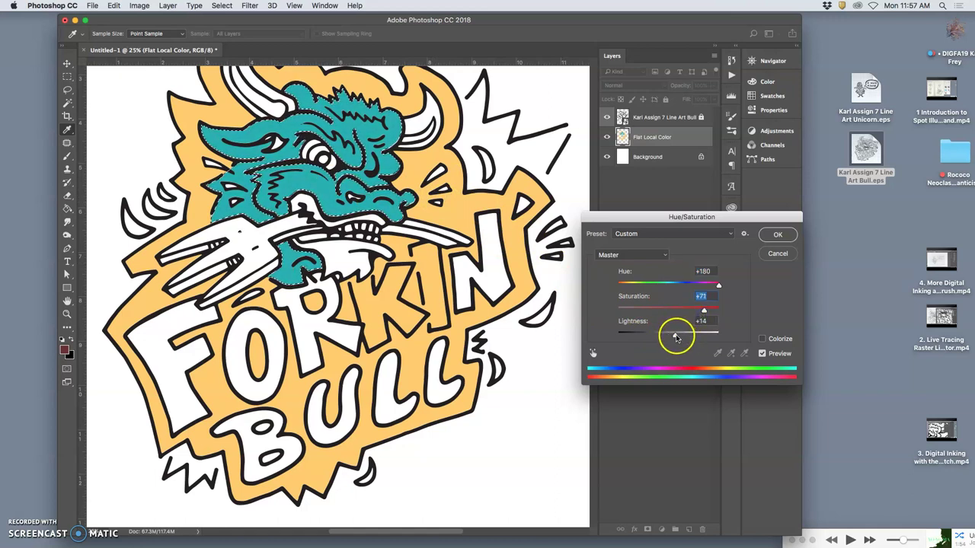
left_click_drag(675, 335, 683, 336)
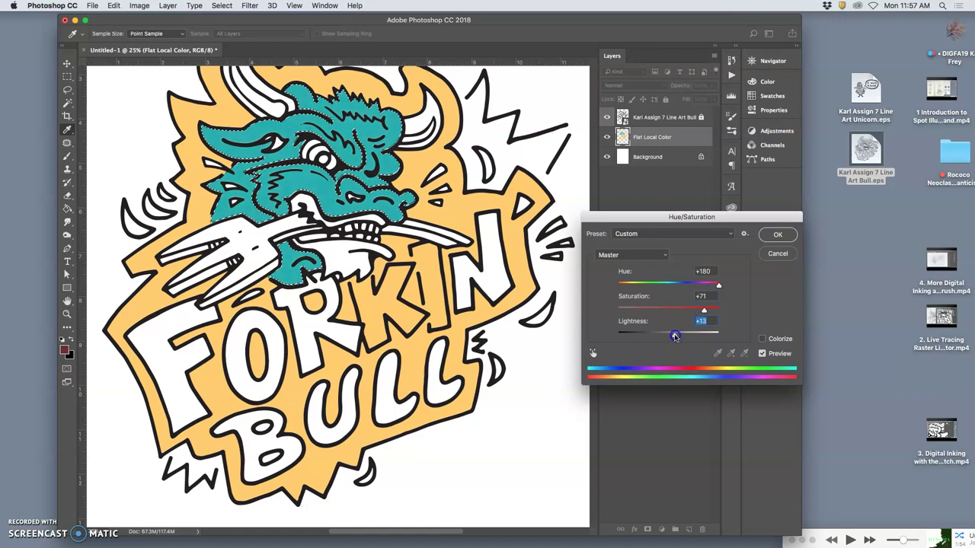
left_click(775, 236)
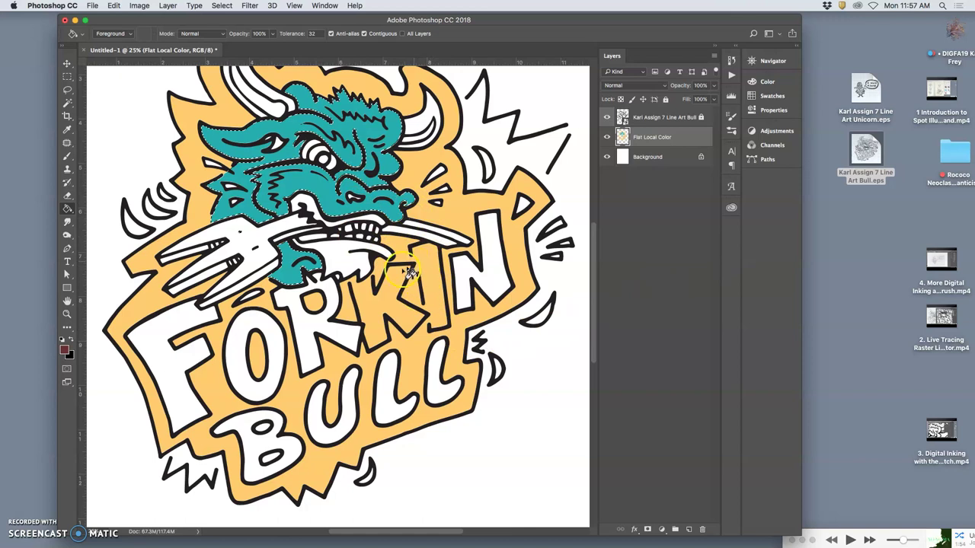
- Deselect the head with Cmd+D and zoom in to inspect it closely
left_click(67, 89)
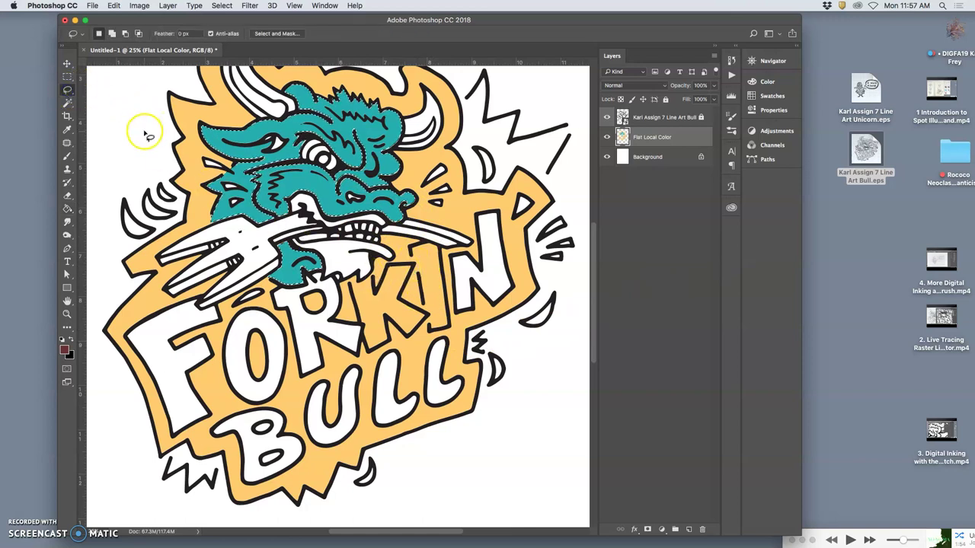
key("ctrl+d")
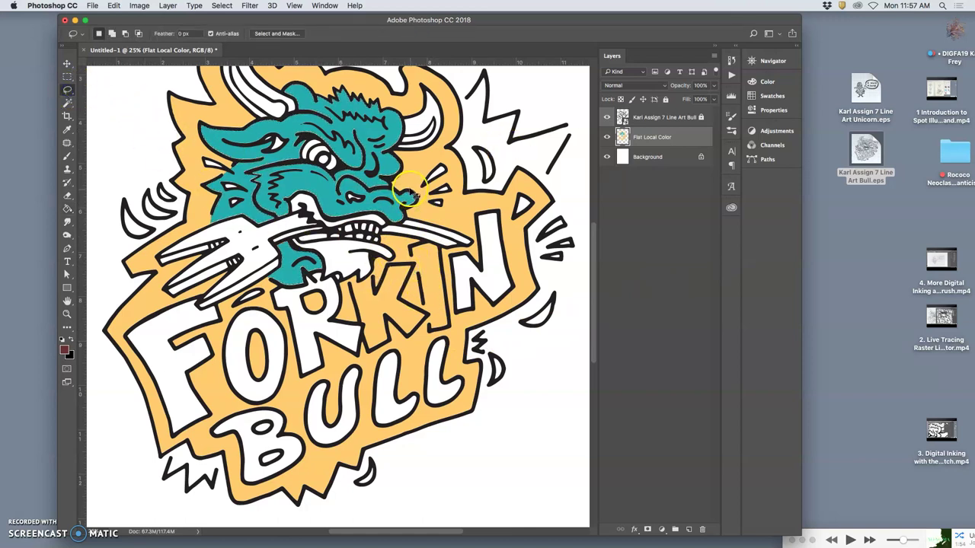
scroll(409, 194, "up", 3)
left_click_drag(406, 169, 548, 358)
- Toggle the line art layer off and on to compare the flats, zooming out to the whole artwork
left_click(606, 118)
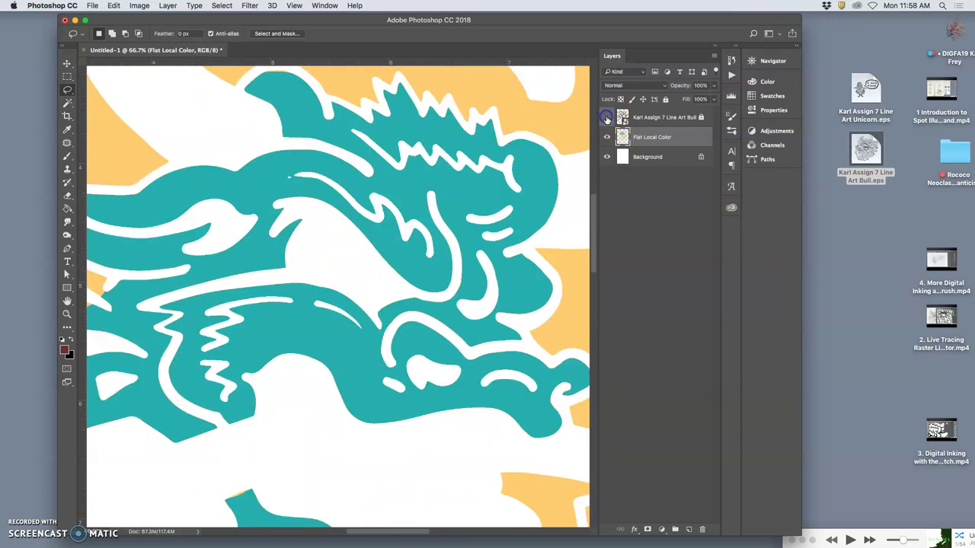
key("super+minus")
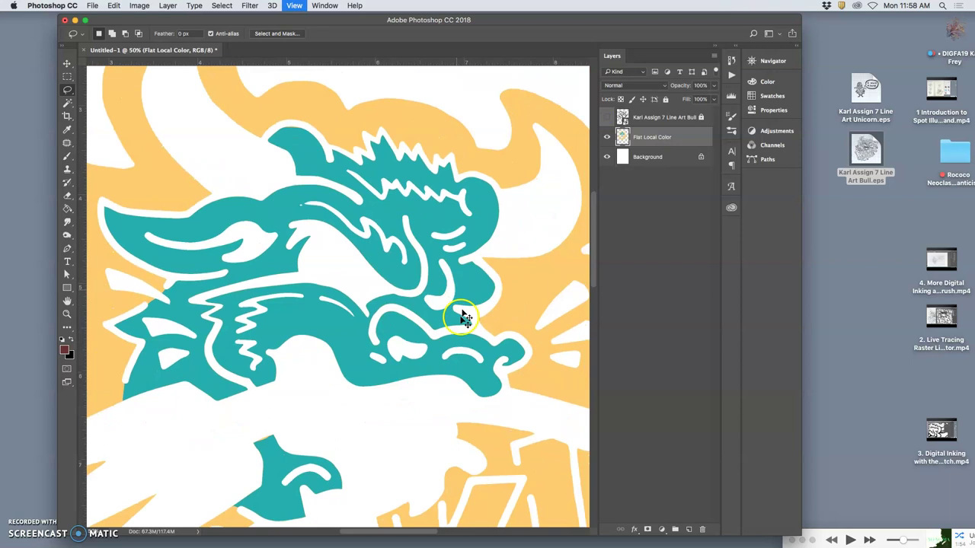
key("super+minus")
key("super+minus")
key("super+minus")
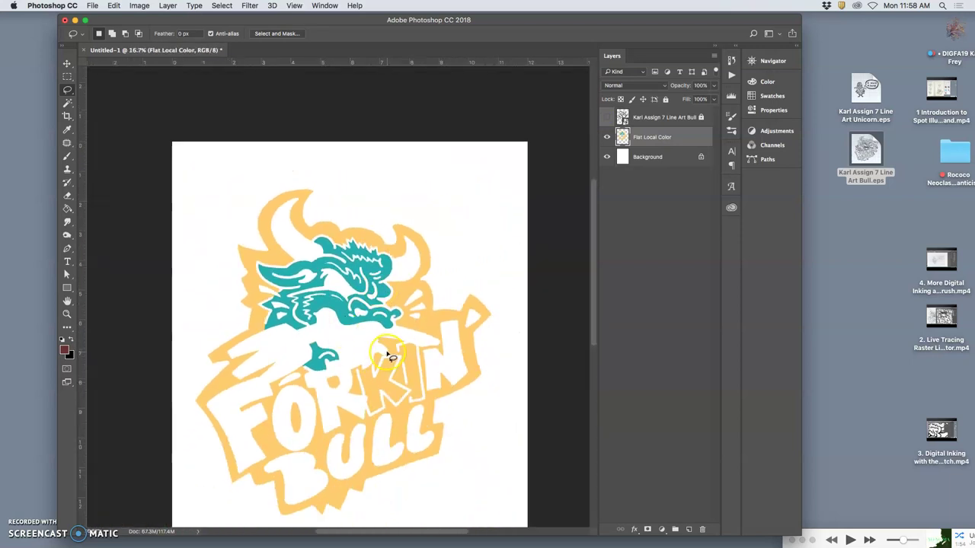
left_click(607, 117)
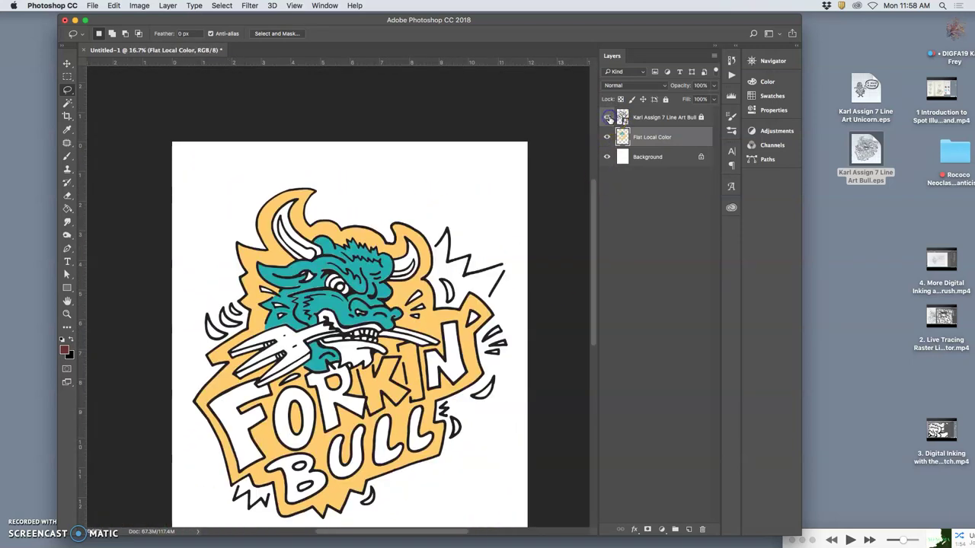
left_click(607, 117)
left_click(607, 117)
scroll(366, 305, "down", 5)
scroll(366, 304, "left", 2)
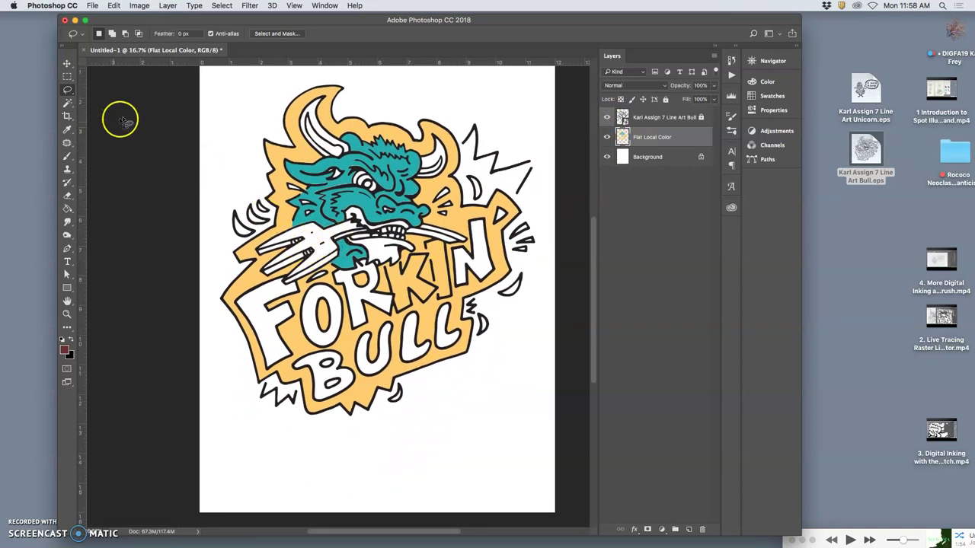
- Magic Wand-select the fork areas on the line art layer
left_click(640, 122)
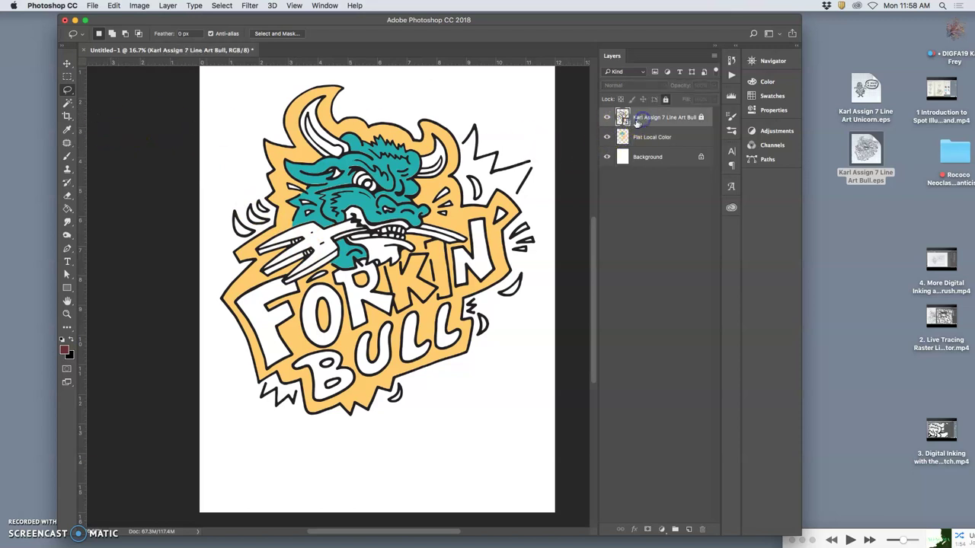
left_click(67, 103)
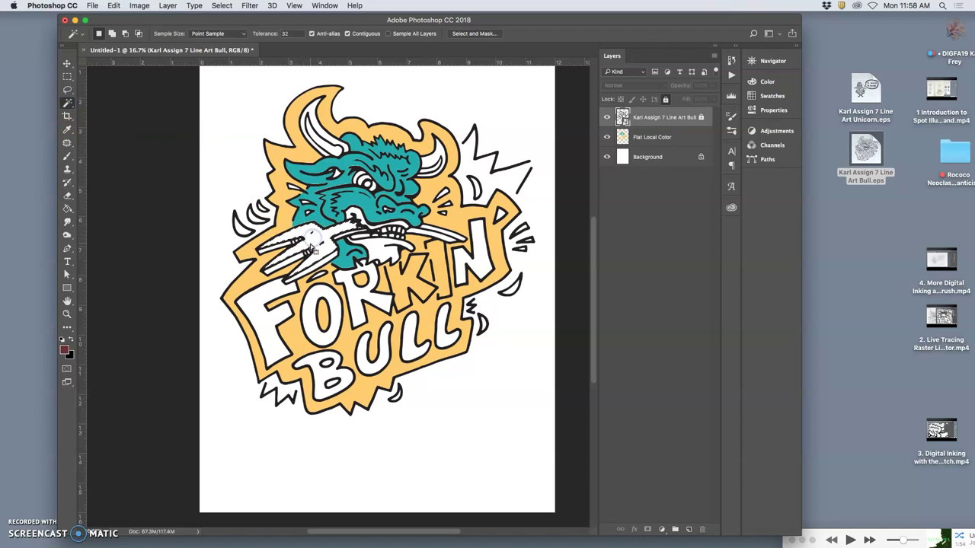
key("shift")
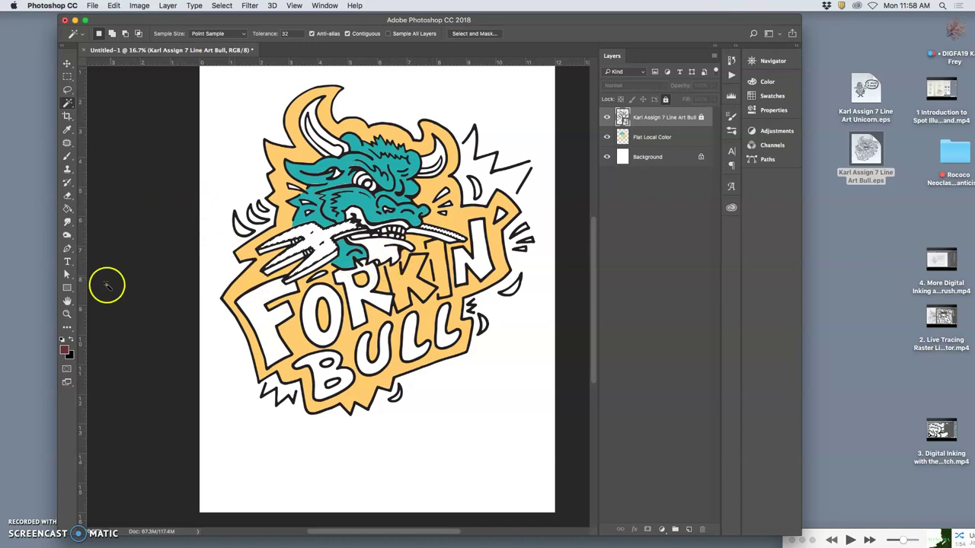
- Paint Bucket the fork with grey #999999 on the Flat Local Color layer
left_click(65, 350)
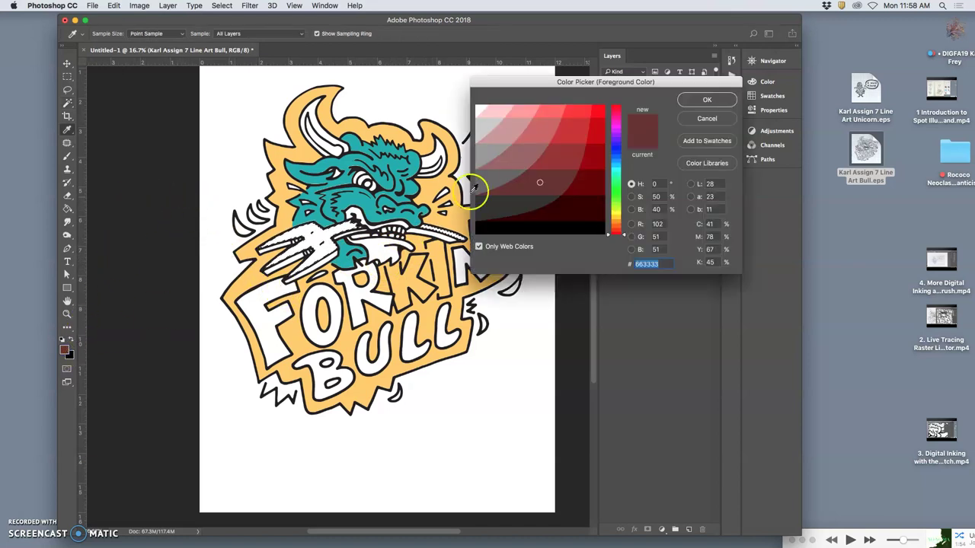
left_click(485, 153)
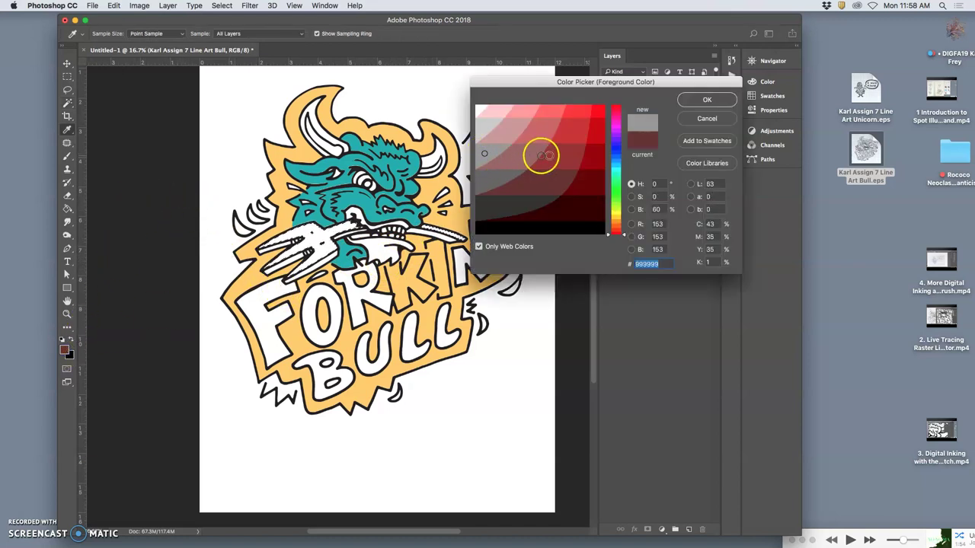
left_click(702, 100)
left_click(67, 208)
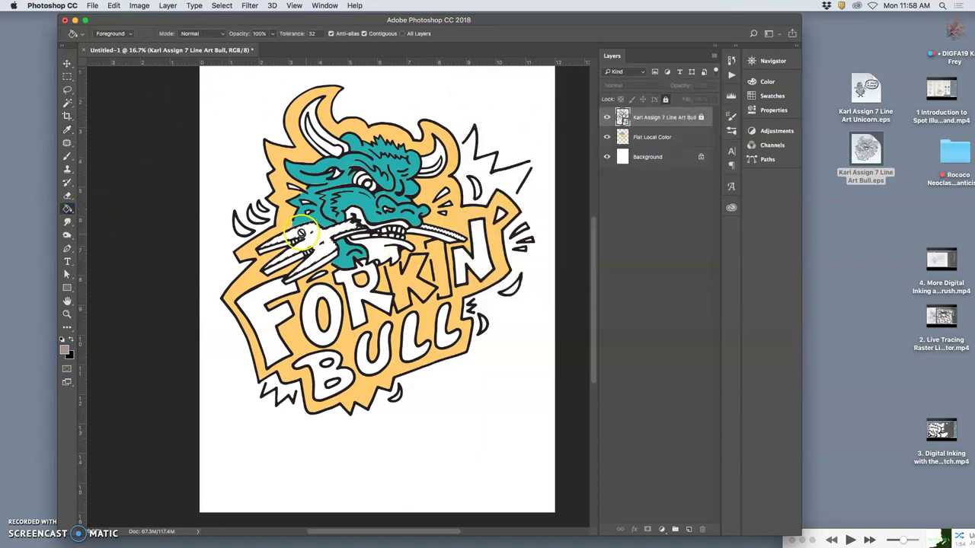
left_click(663, 137)
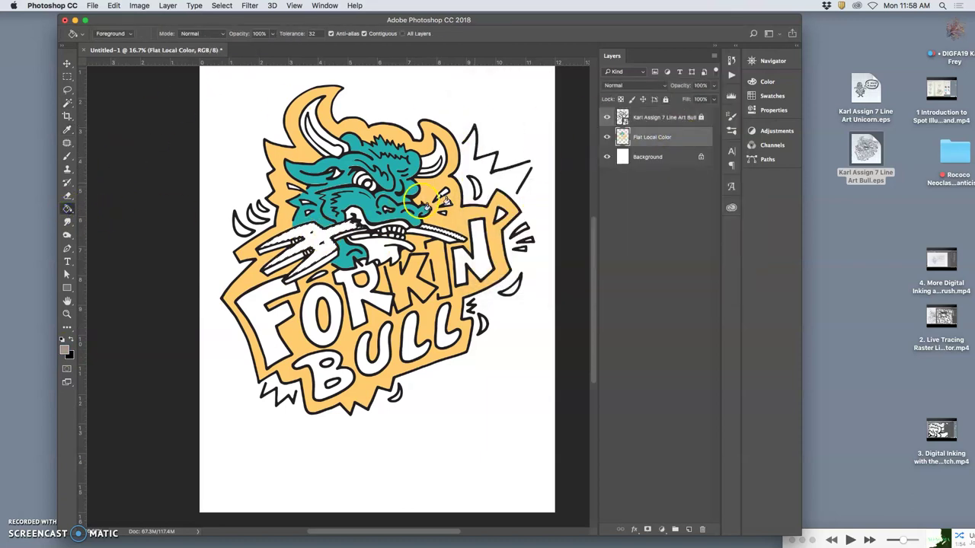
left_click(309, 251)
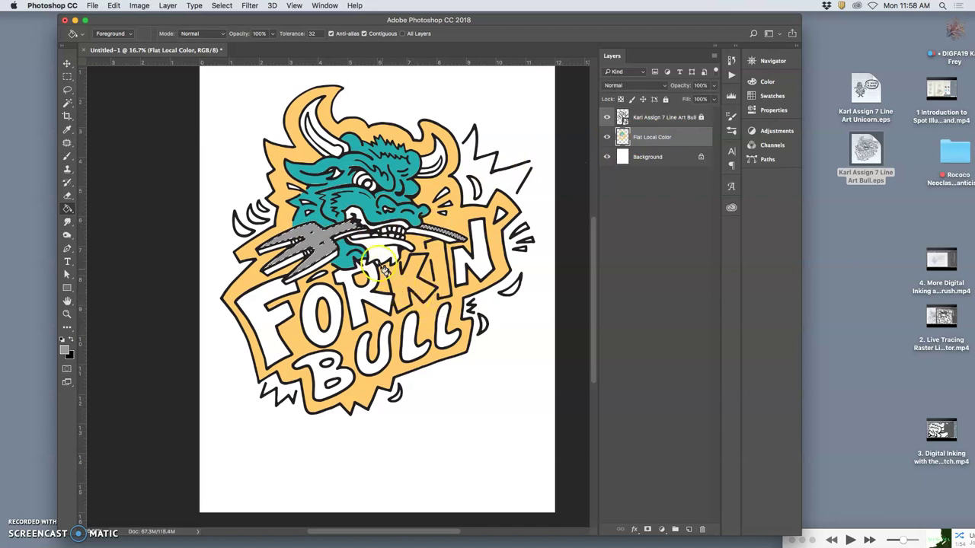
key("super+equal")
key("super+equal")
key("super+equal")
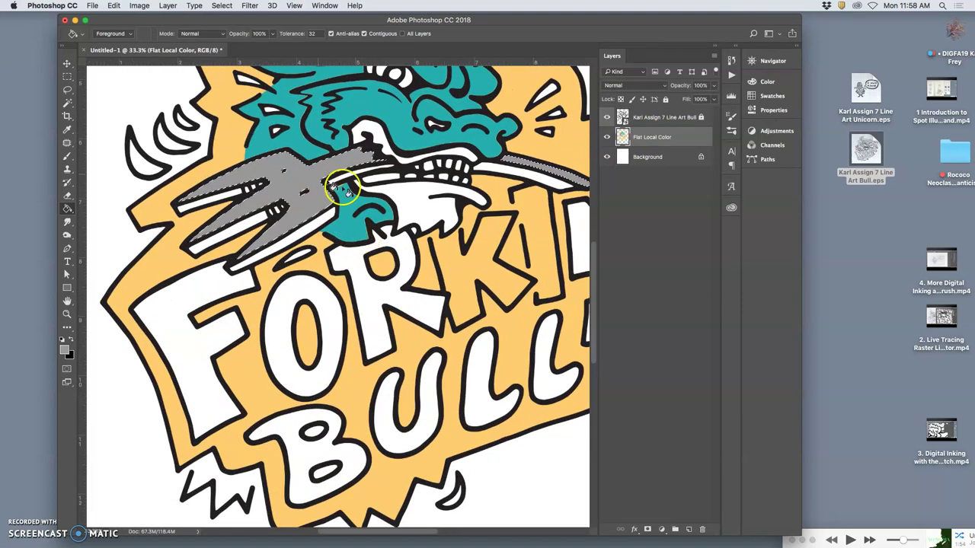
- Shade the grey fork with a 39%-opacity preset gradient dragged across it
left_click(67, 208)
left_click_drag(67, 208, 84, 200)
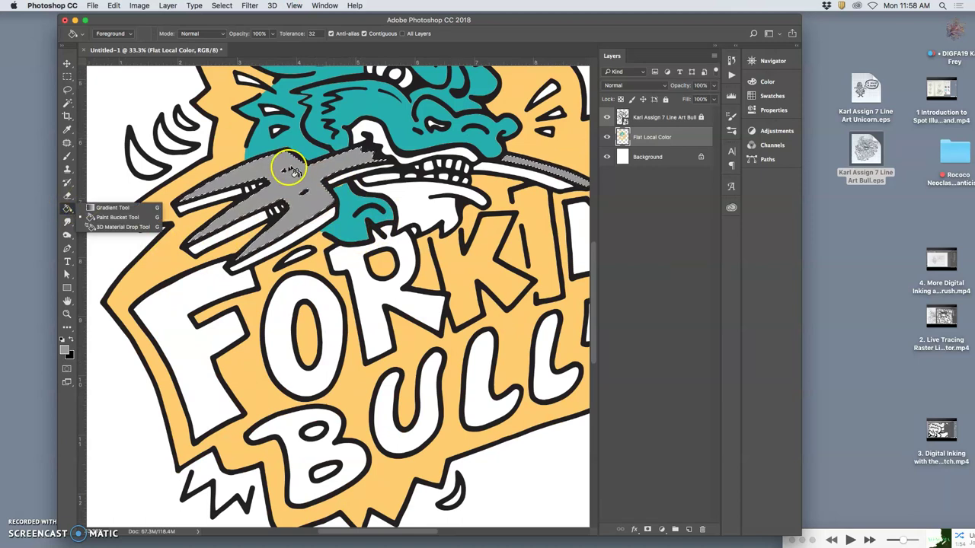
left_click(103, 208)
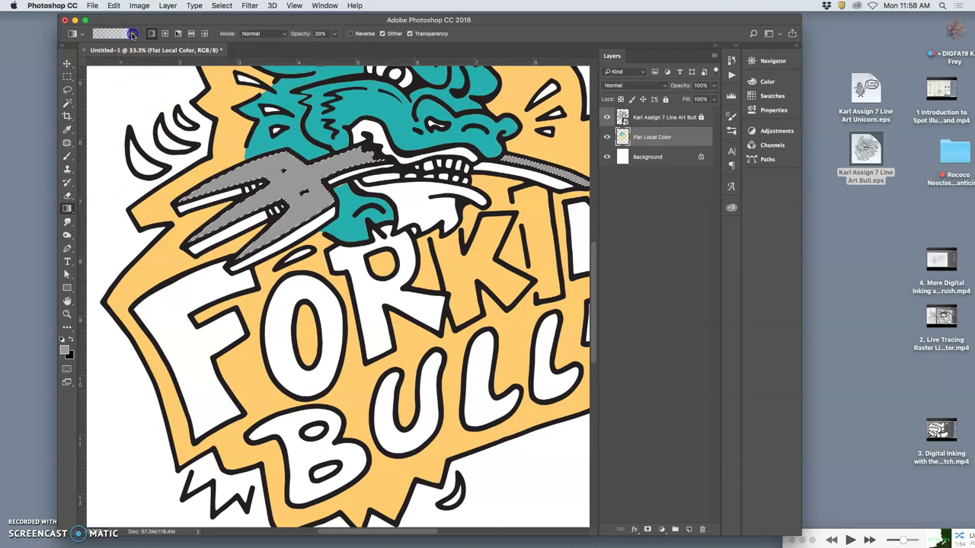
left_click(132, 34)
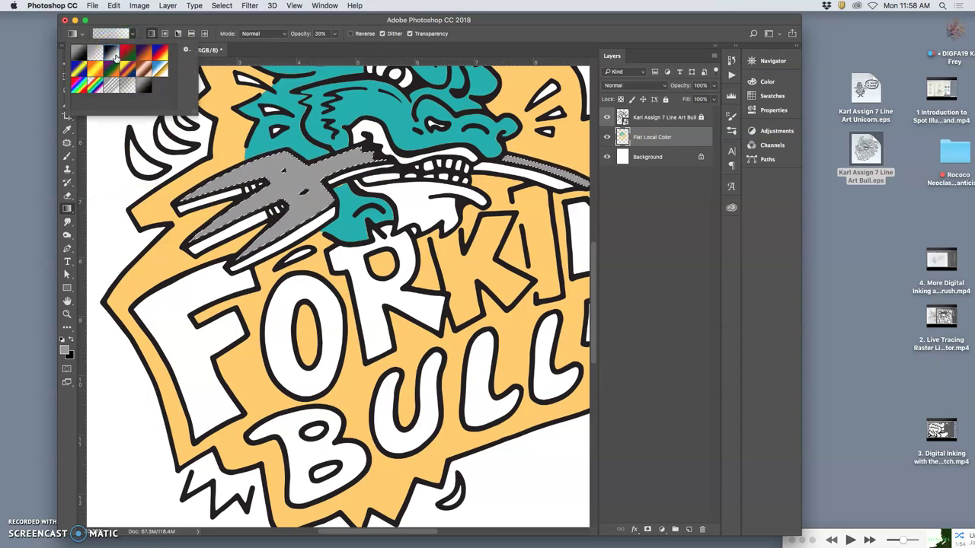
left_click(142, 68)
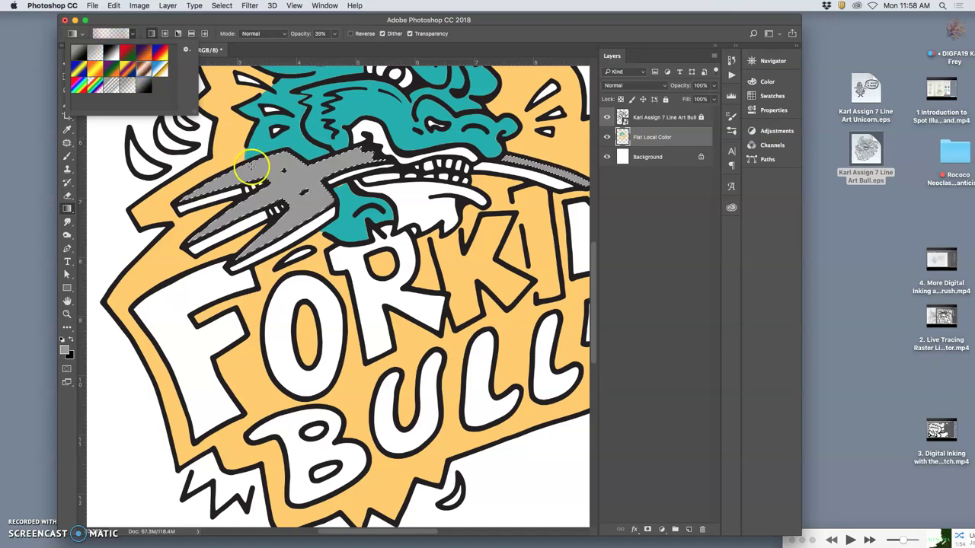
left_click_drag(252, 166, 577, 210)
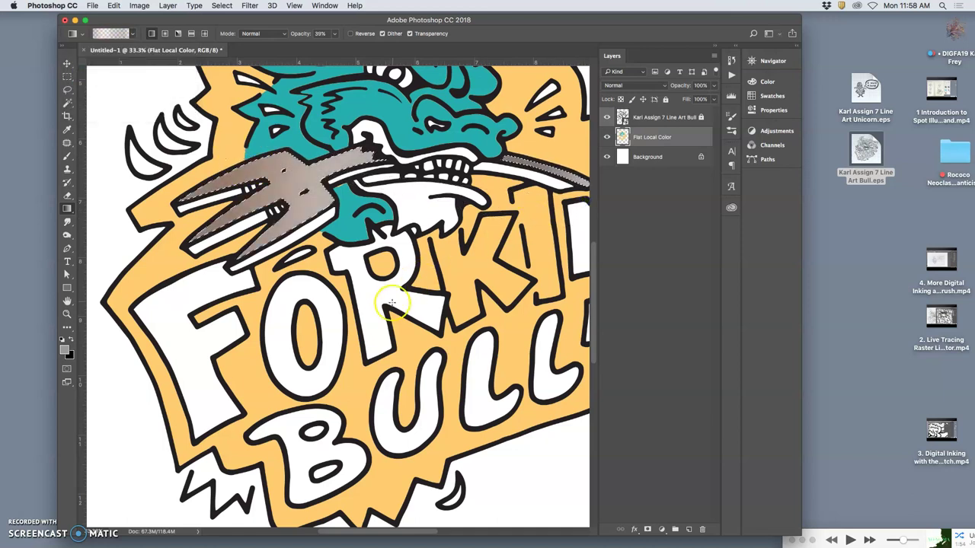
key("super+minus")
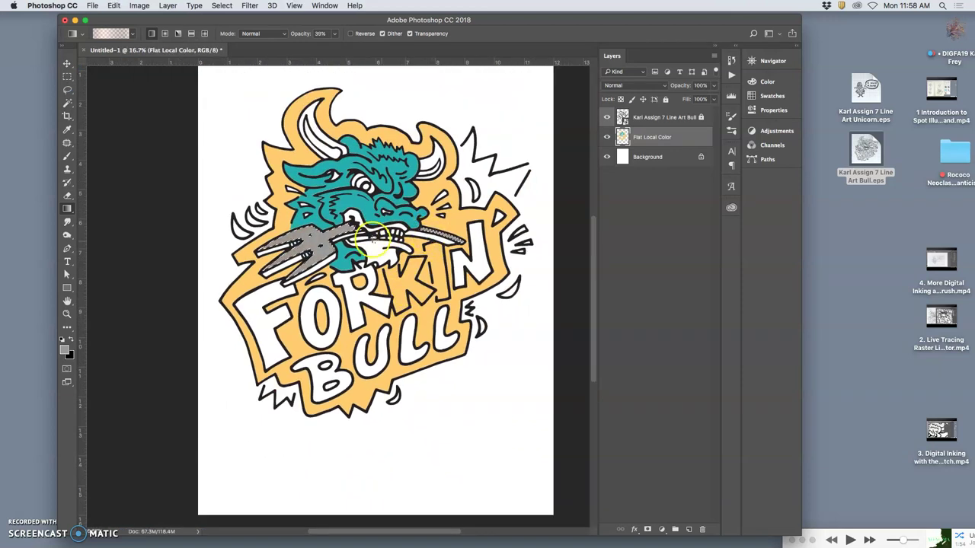
- Clear the fork selection and zoom in on the fork area
left_click(67, 89)
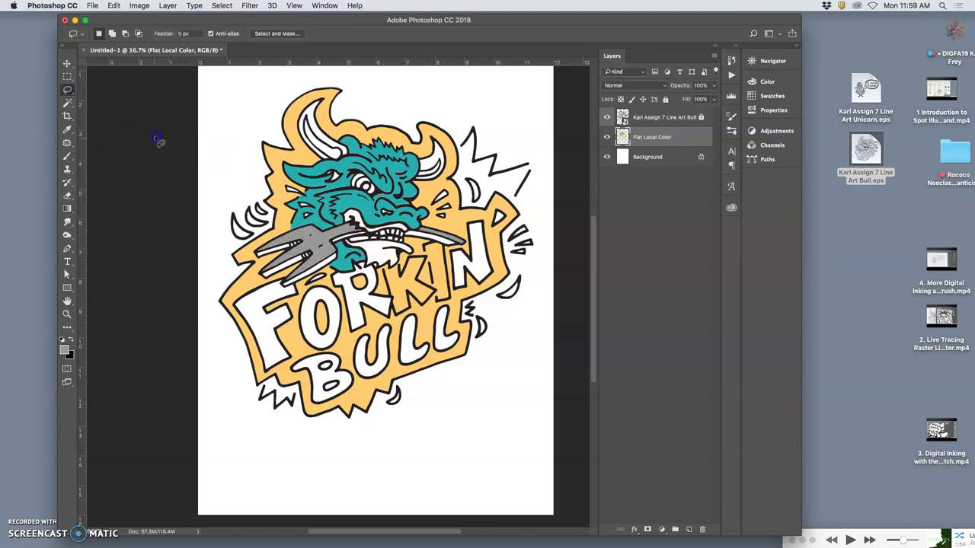
left_click(157, 140)
left_click(561, 188)
key("super+equal")
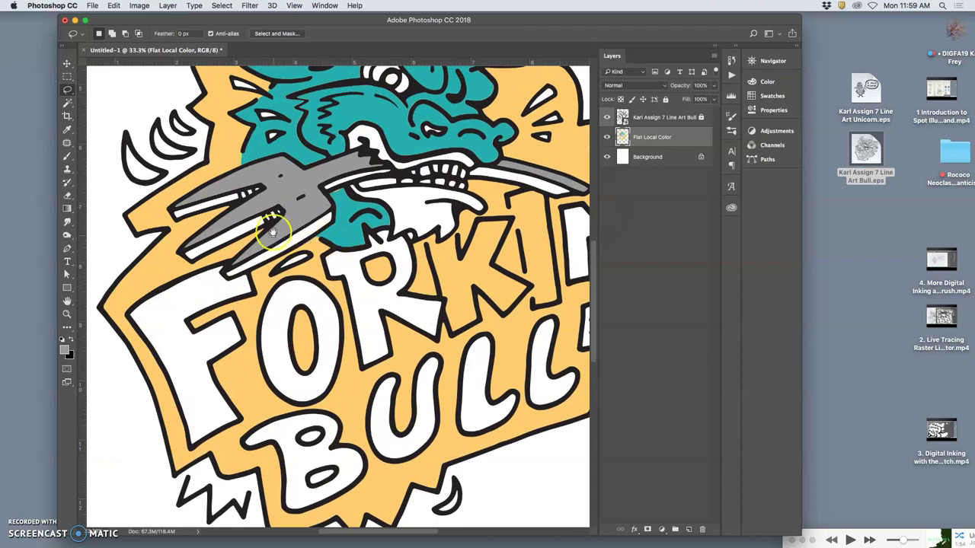
left_click(67, 102)
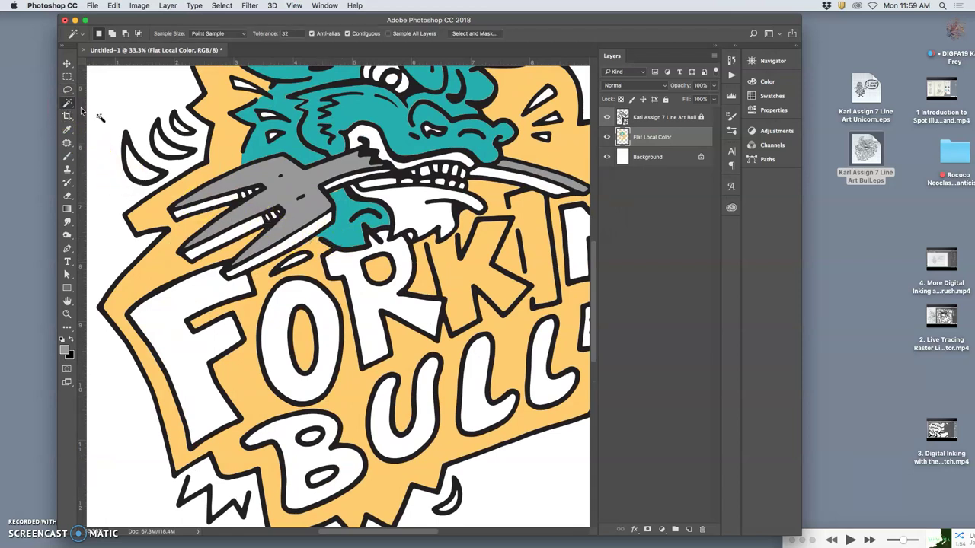
left_click(207, 203)
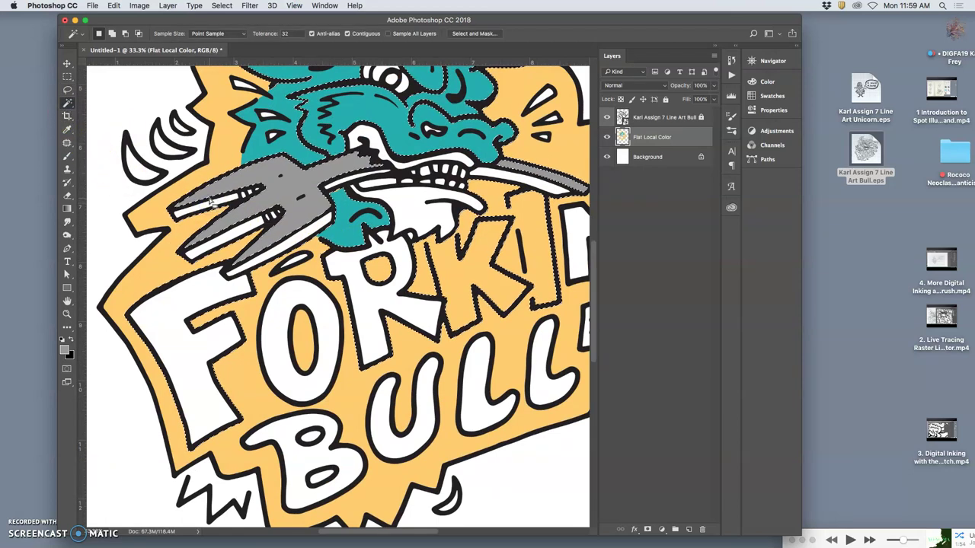
key("super+d")
- Magic Wand the fork's white tine areas on the line art layer, reverting a bad pick via History
left_click(641, 116)
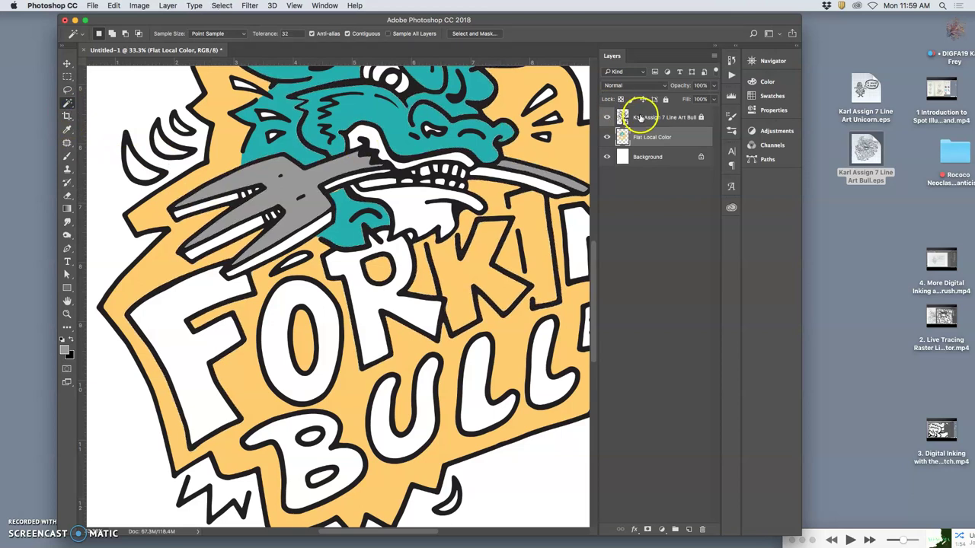
left_click(219, 200)
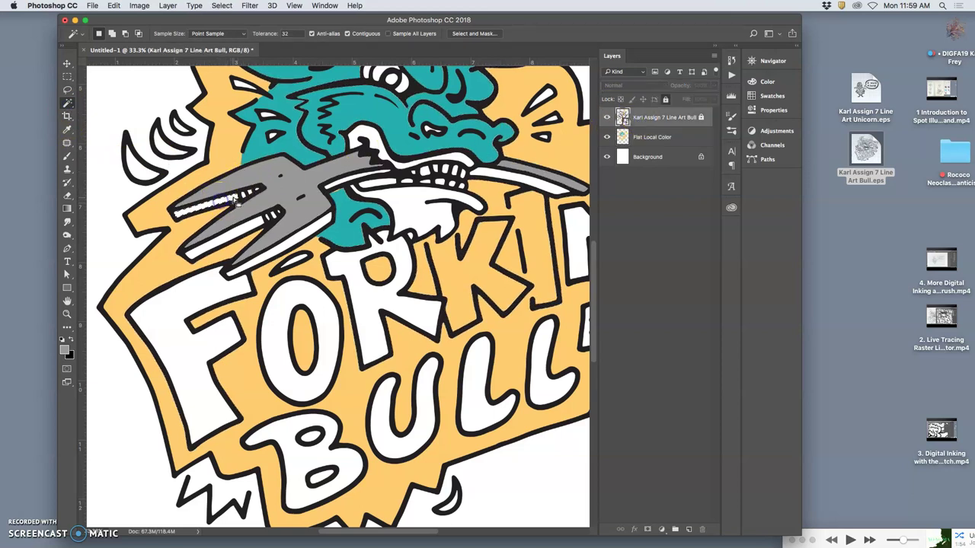
left_click(316, 229)
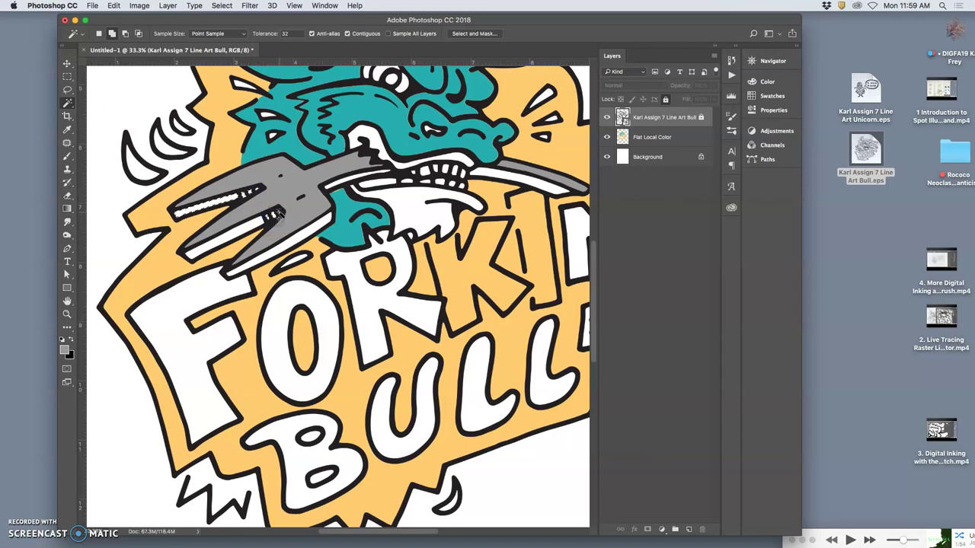
left_click(268, 219)
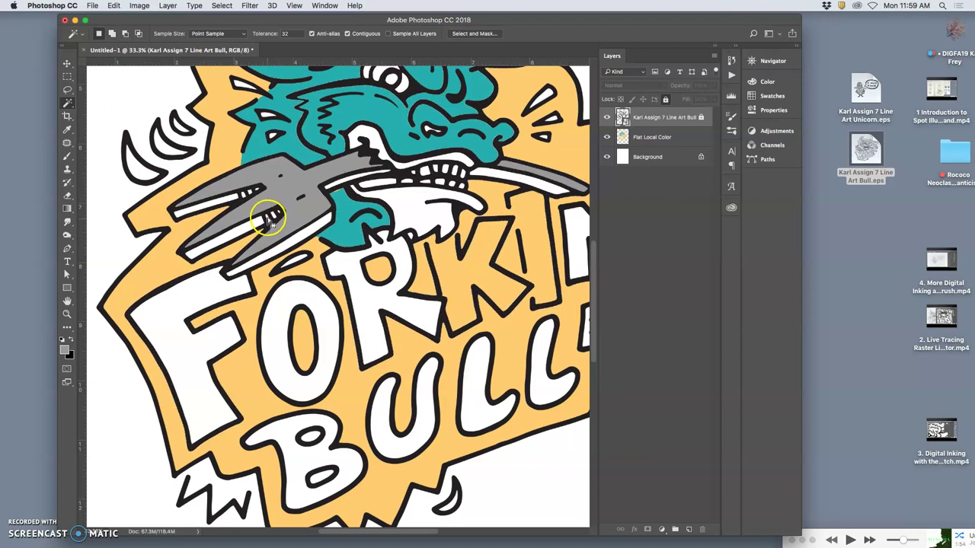
left_click(277, 209)
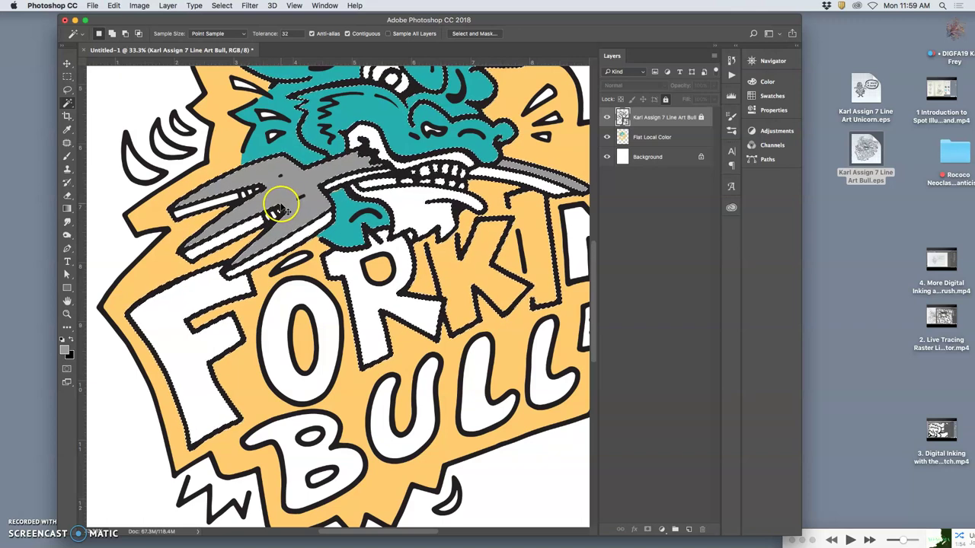
left_click(234, 196, "shift")
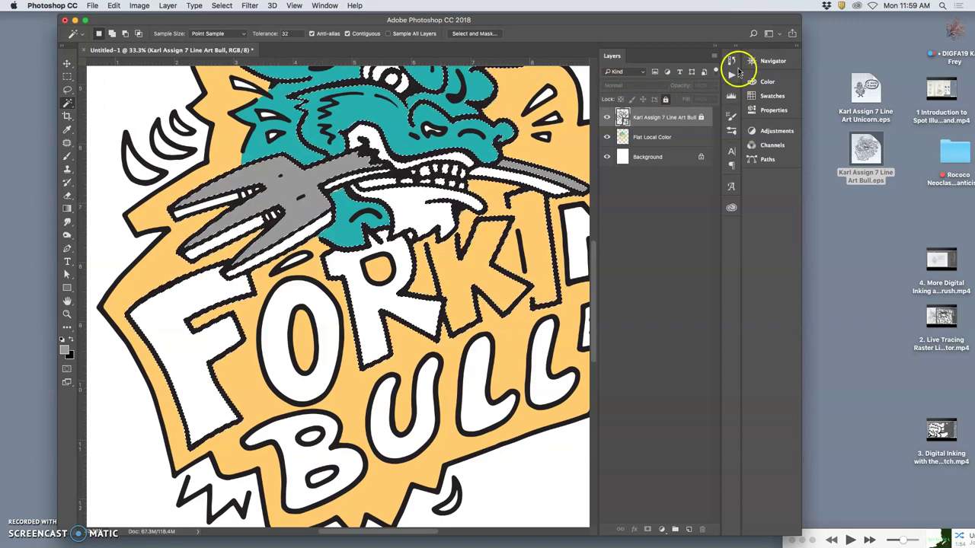
left_click(736, 70)
left_click(644, 342)
left_click(657, 359)
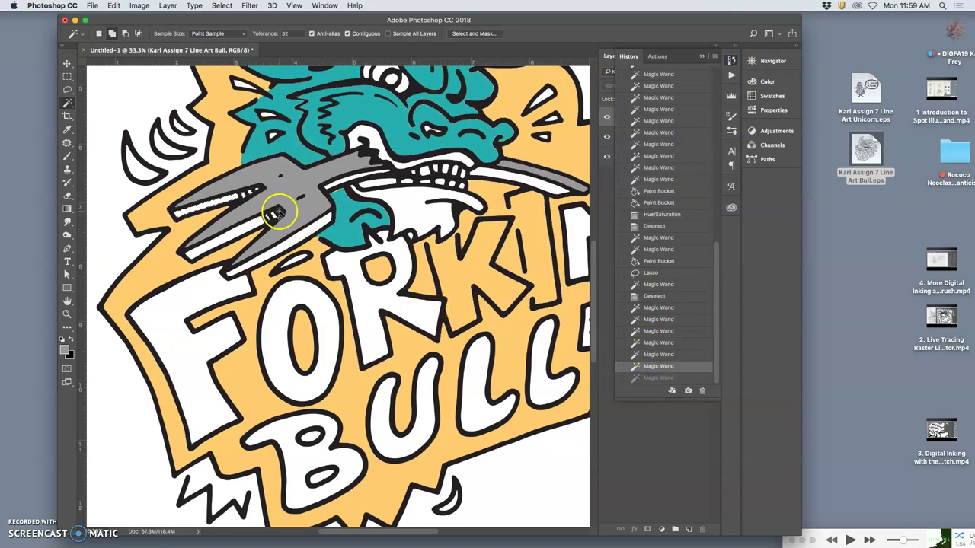
- Add the fork's inner area, lower prong, lower edge and handle edges to the selection
left_click(279, 213)
left_click(254, 224)
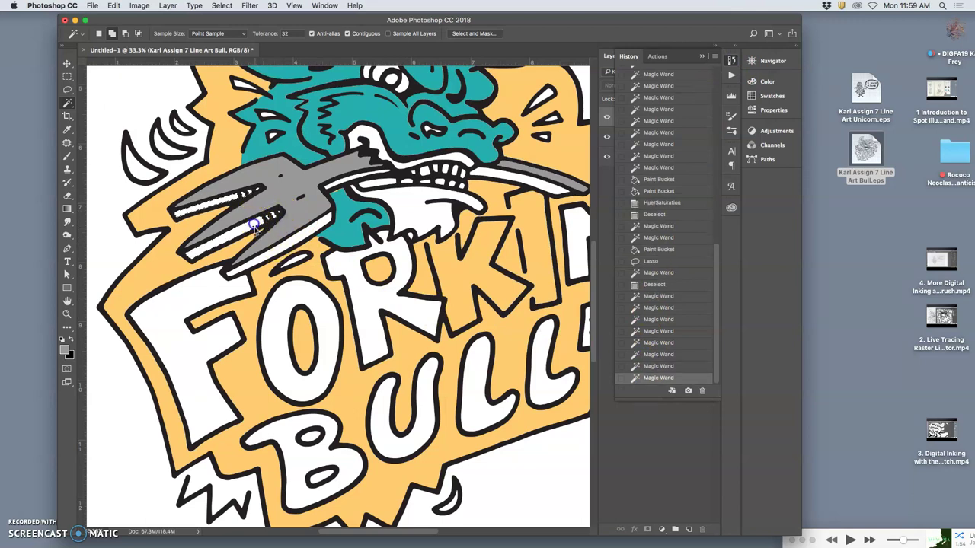
left_click(282, 248)
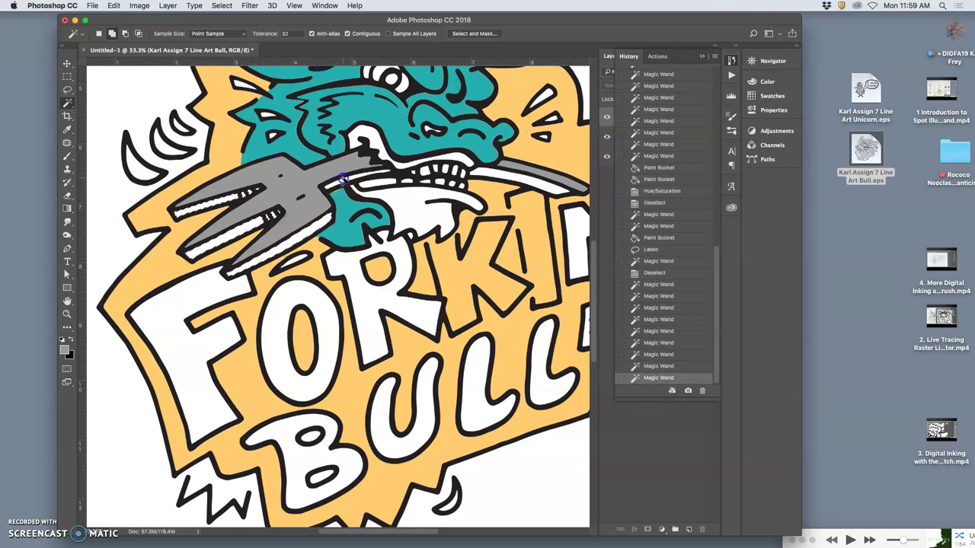
key("shift+F5")
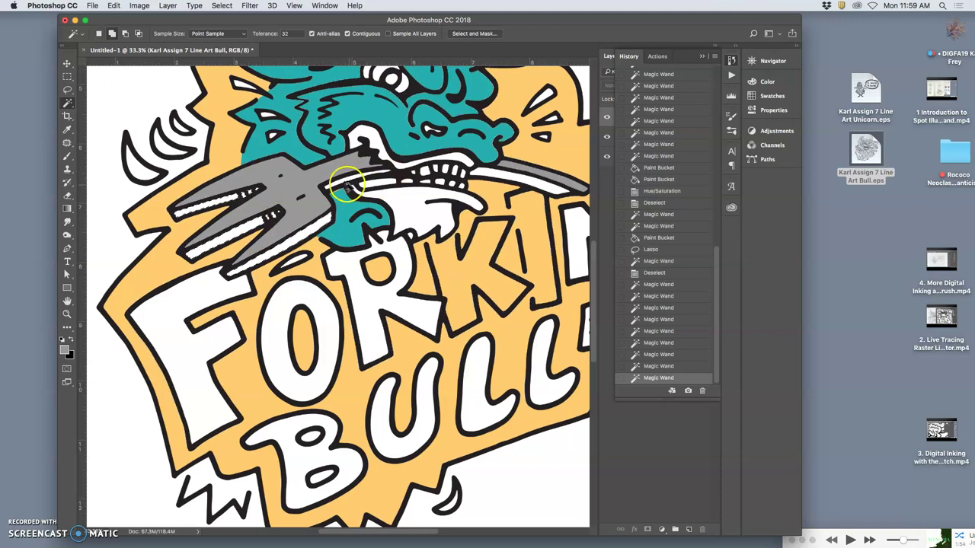
left_click(345, 181)
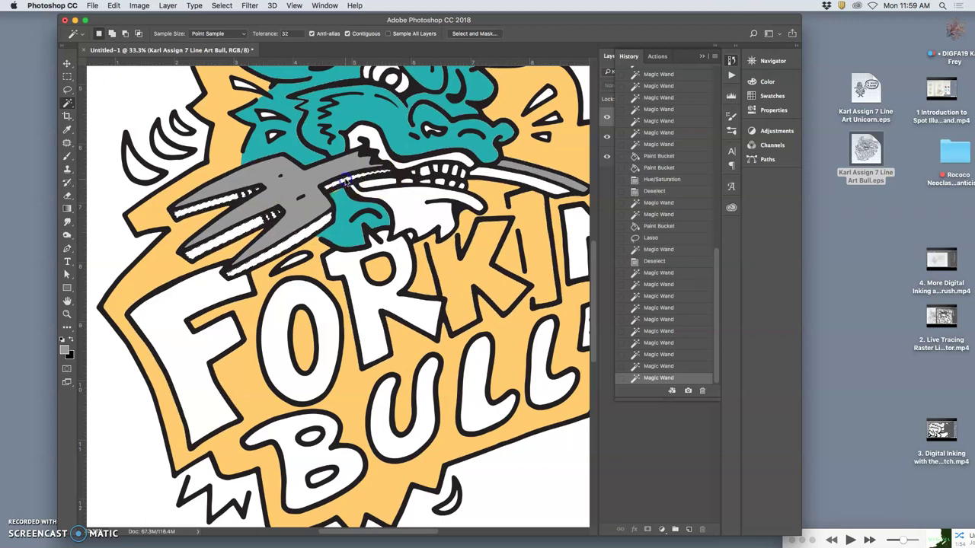
left_click(484, 181, "shift")
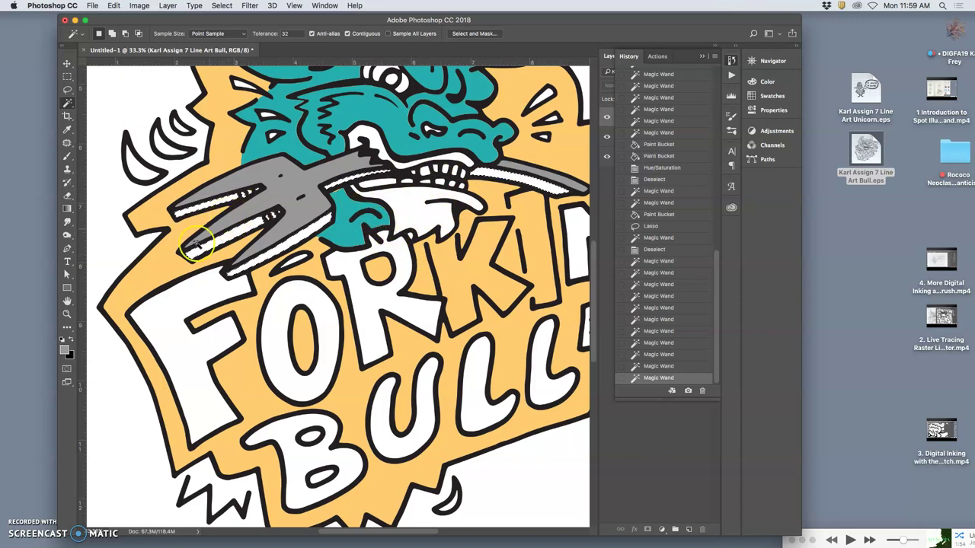
left_click(64, 349)
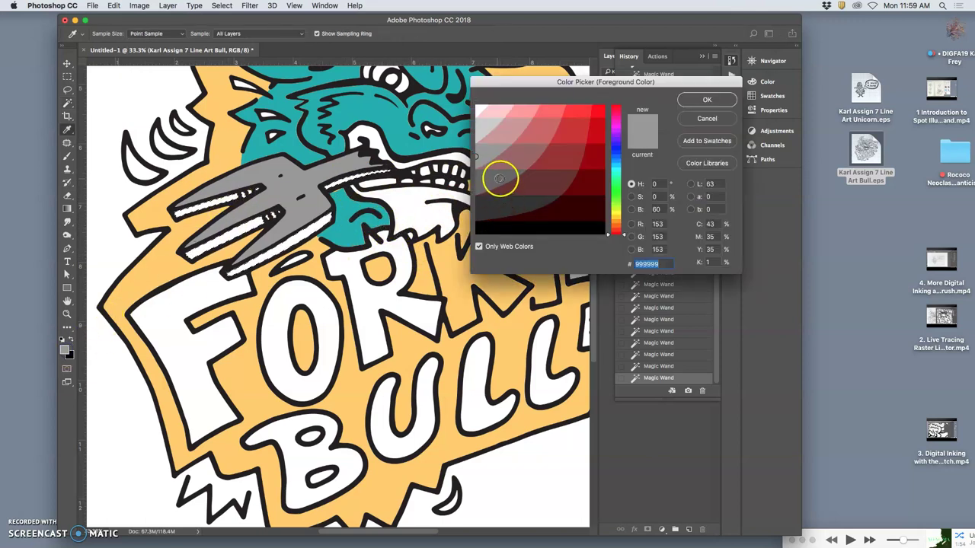
- Set foreground grey #666666 and ready the Paint Bucket on the Flat Local Color layer
left_click(495, 208)
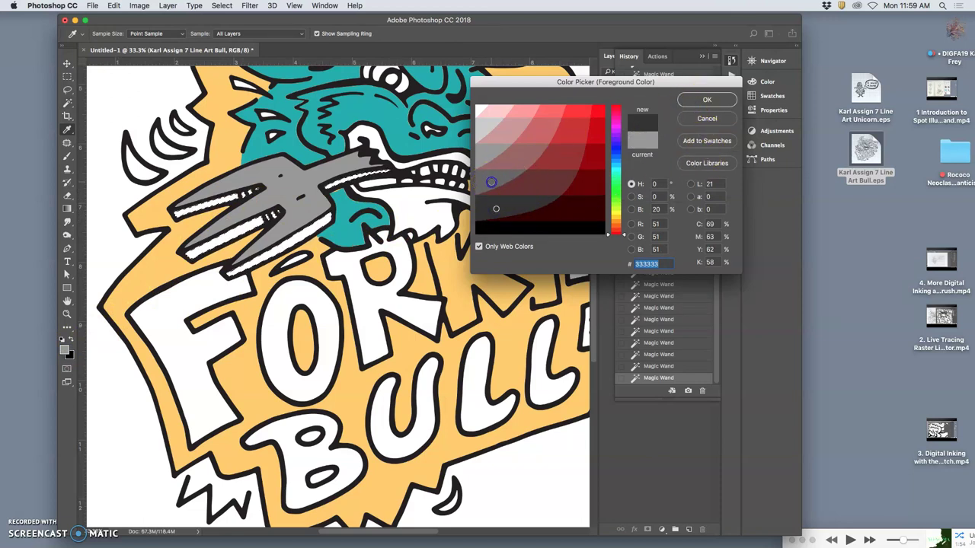
left_click(492, 182)
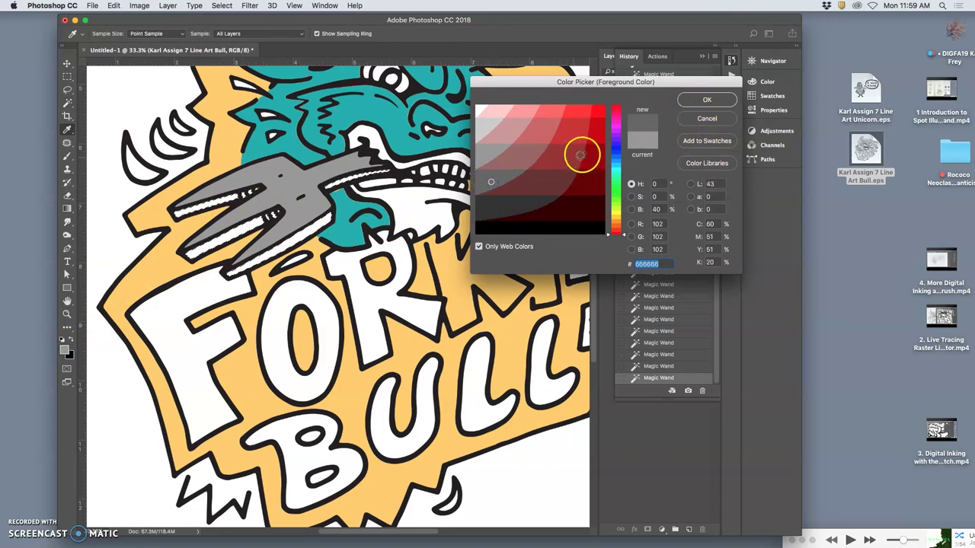
left_click(696, 102)
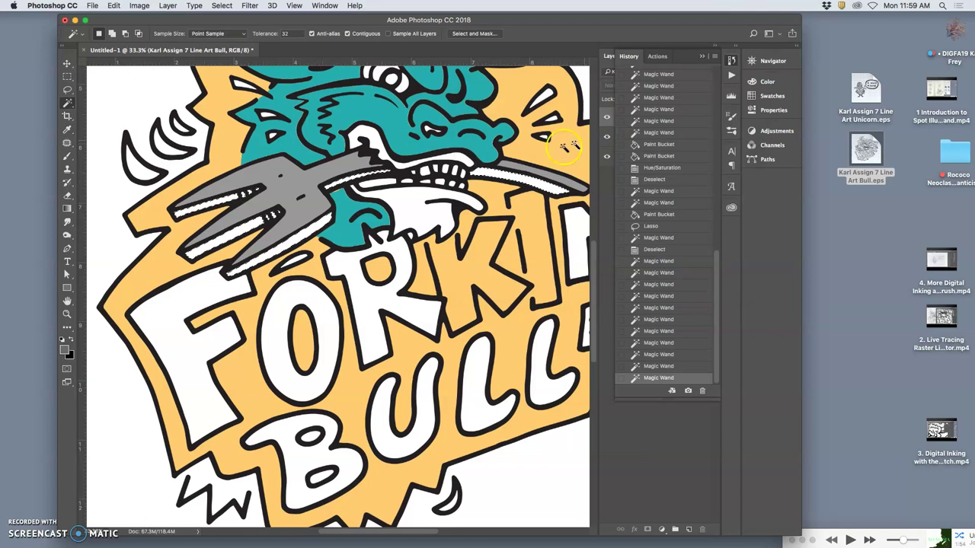
left_click(67, 208)
left_click(115, 216)
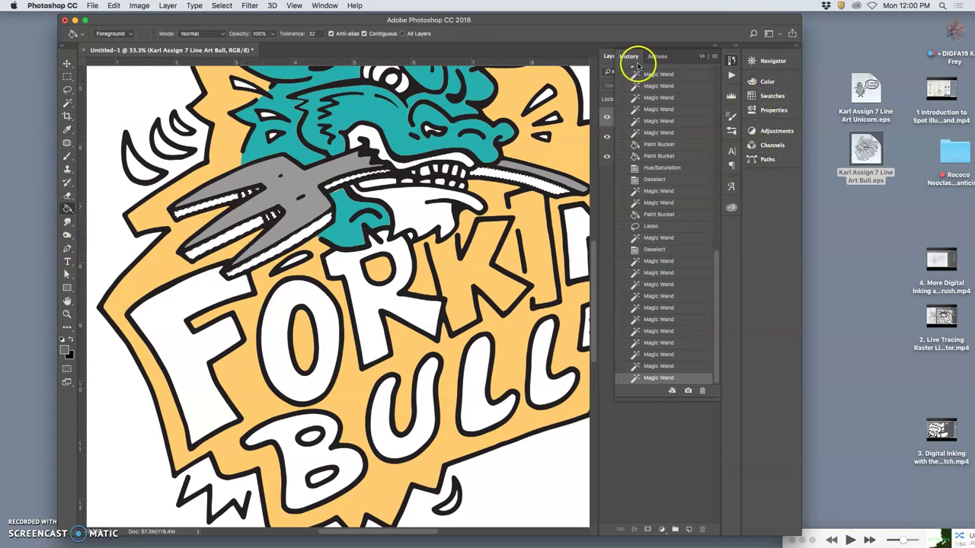
left_click(607, 55)
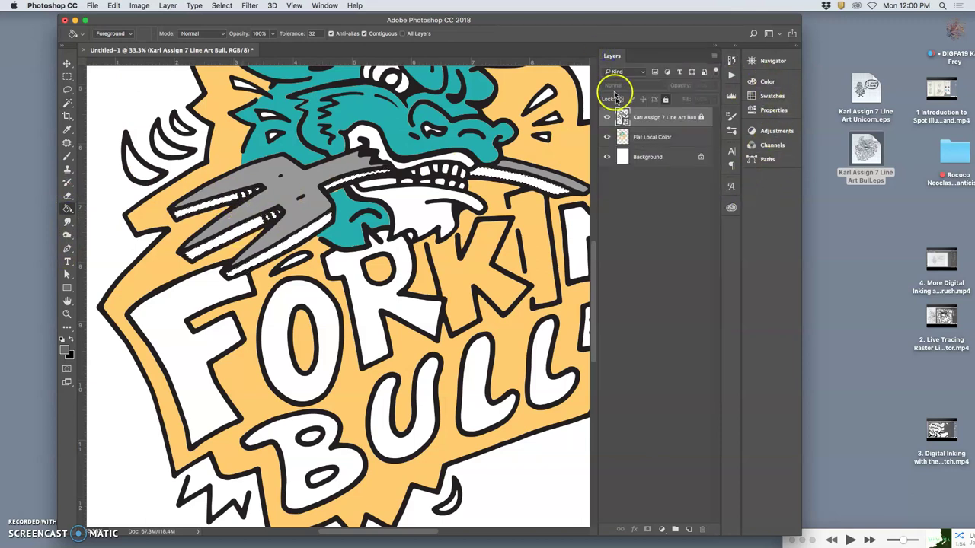
left_click(650, 139)
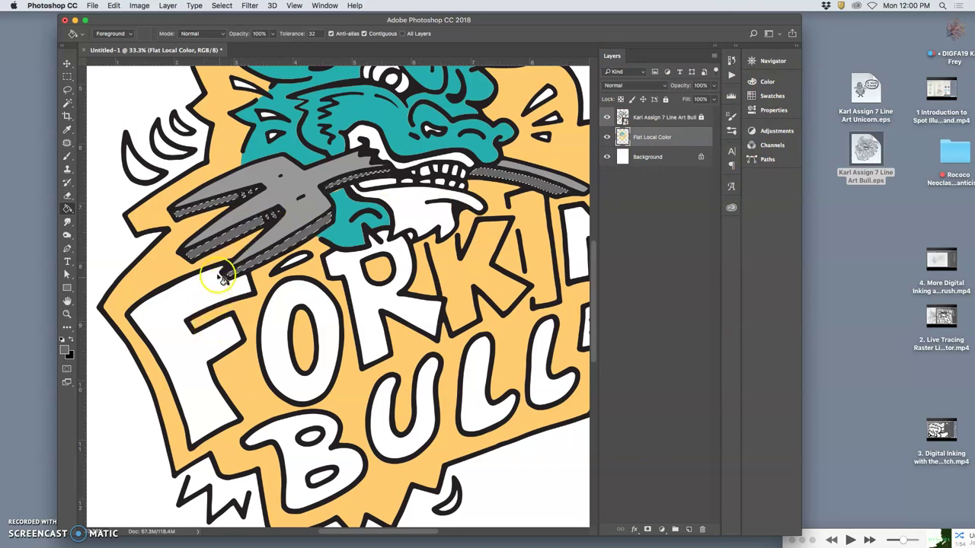
- Change the foreground to darker warm grey 534648, turning off Only Web Colors
left_click(65, 349)
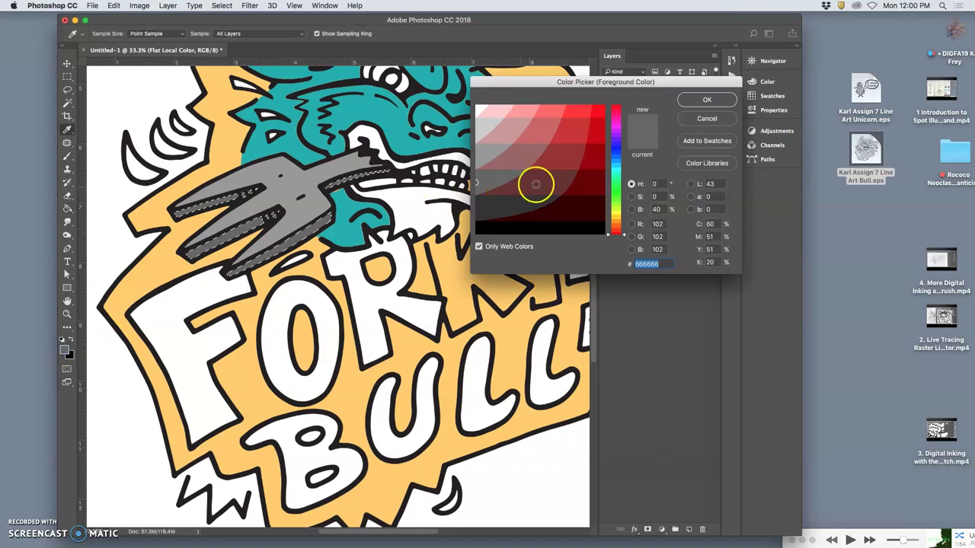
left_click(479, 246)
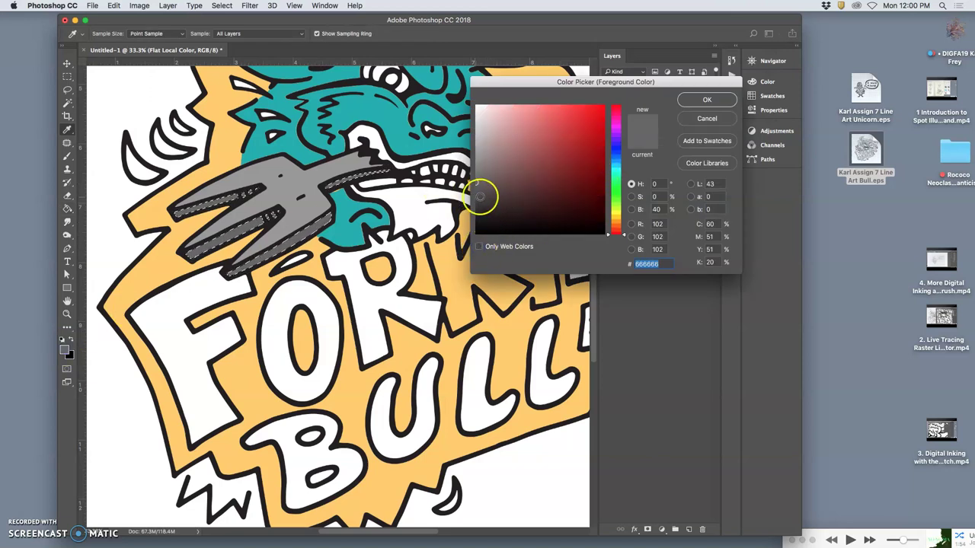
left_click(500, 185)
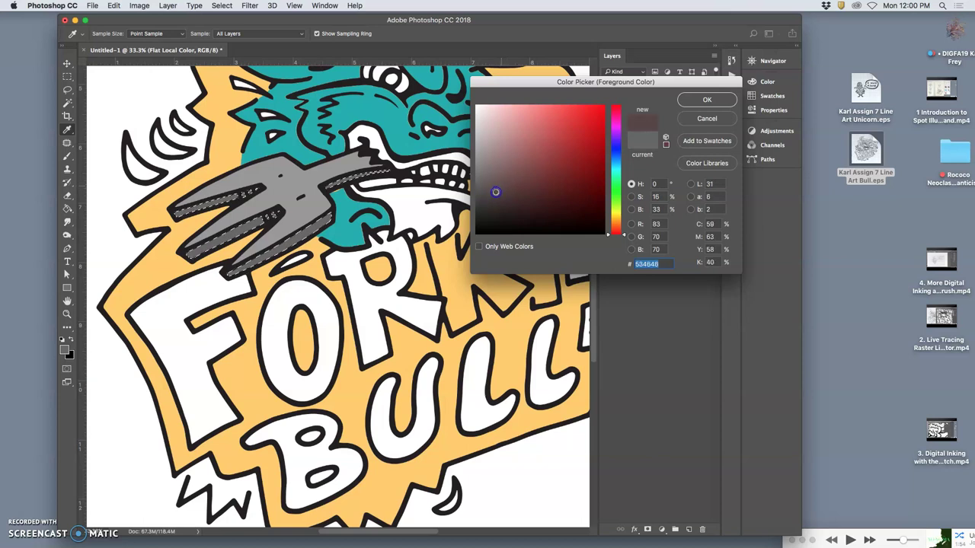
left_click(688, 109)
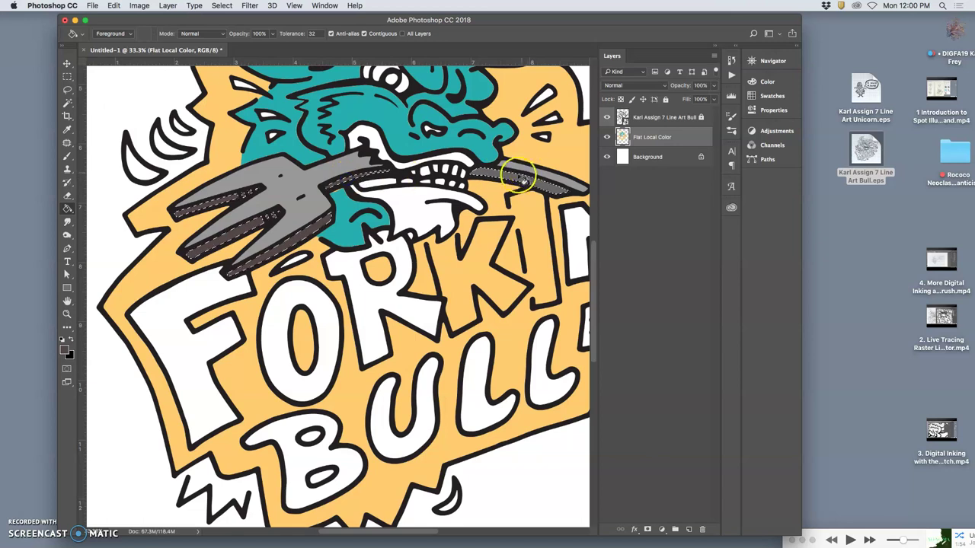
- Fill the fork handle's edge with dark grey, then check the flats with line art hidden and shown
left_click(419, 262)
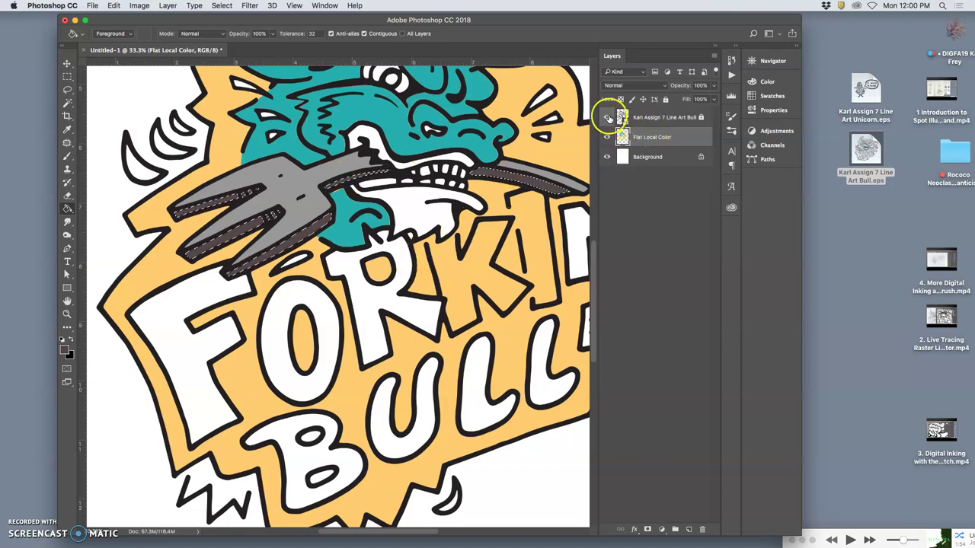
left_click(607, 116)
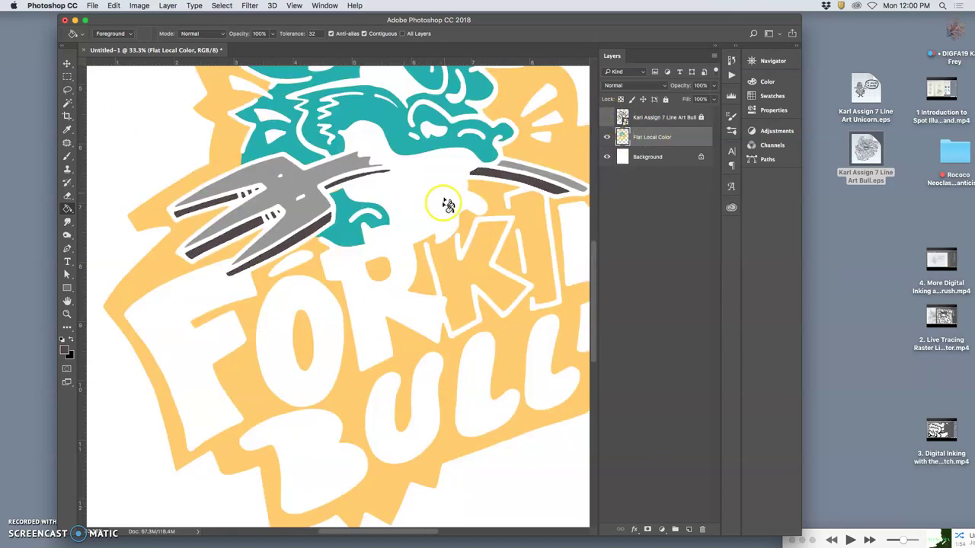
key("super+minus")
key("super+minus")
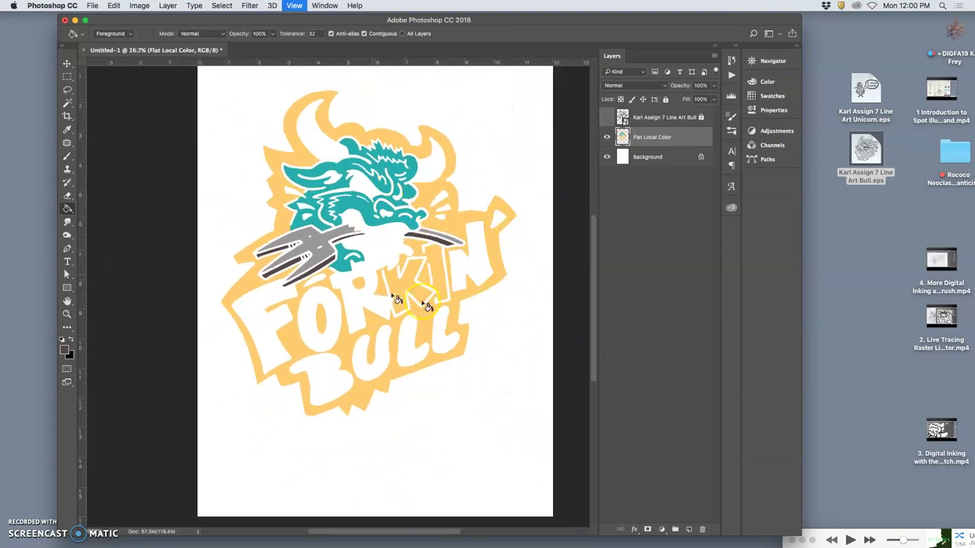
left_click(410, 230)
key("super+plus")
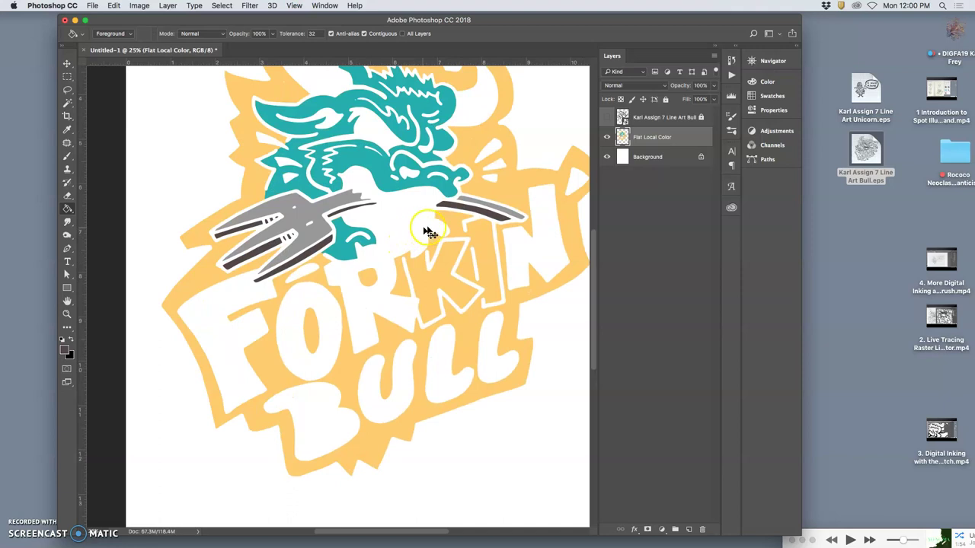
left_click(607, 116)
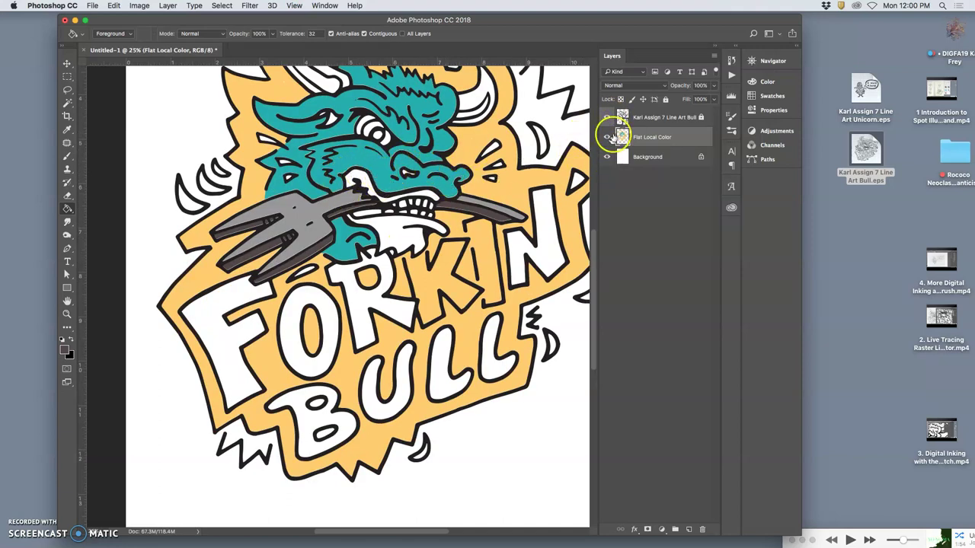
left_click(640, 120)
- On the Flat Local Color layer, set a web-safe bright red foreground and Paint Bucket the bull's eye
left_click(67, 103)
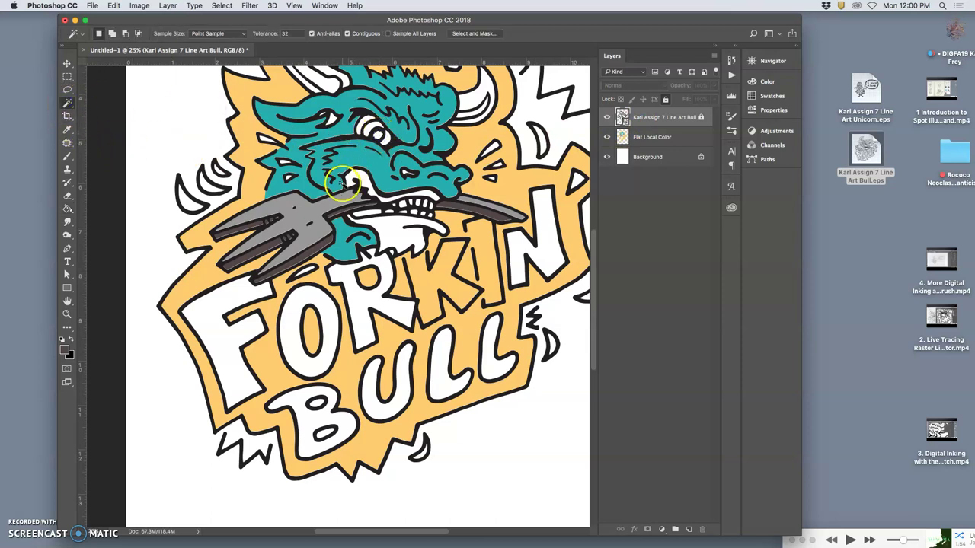
left_click(652, 140)
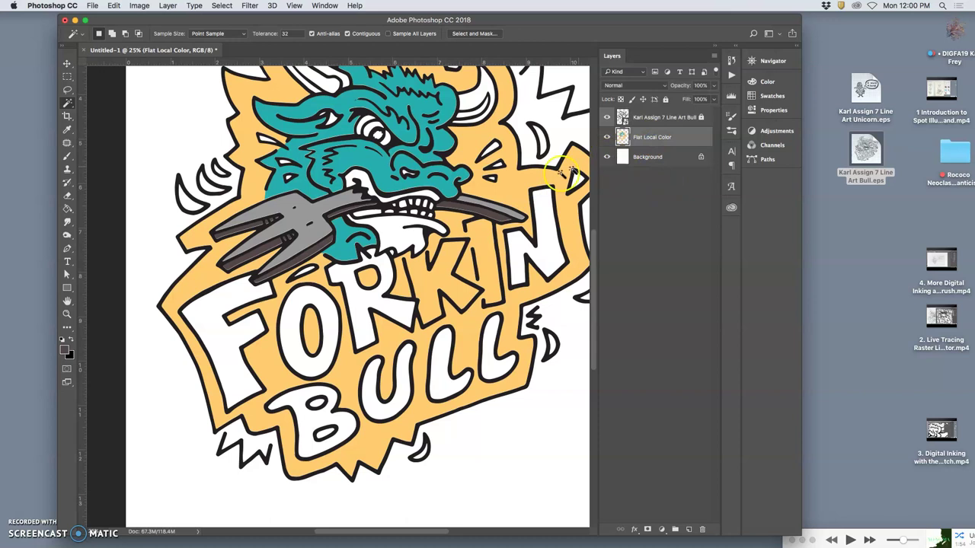
left_click(65, 351)
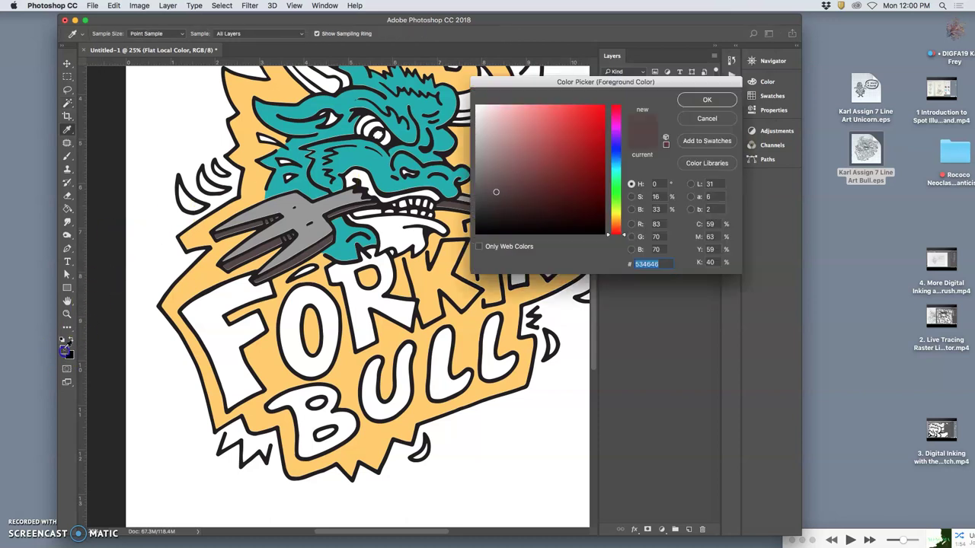
left_click(586, 117)
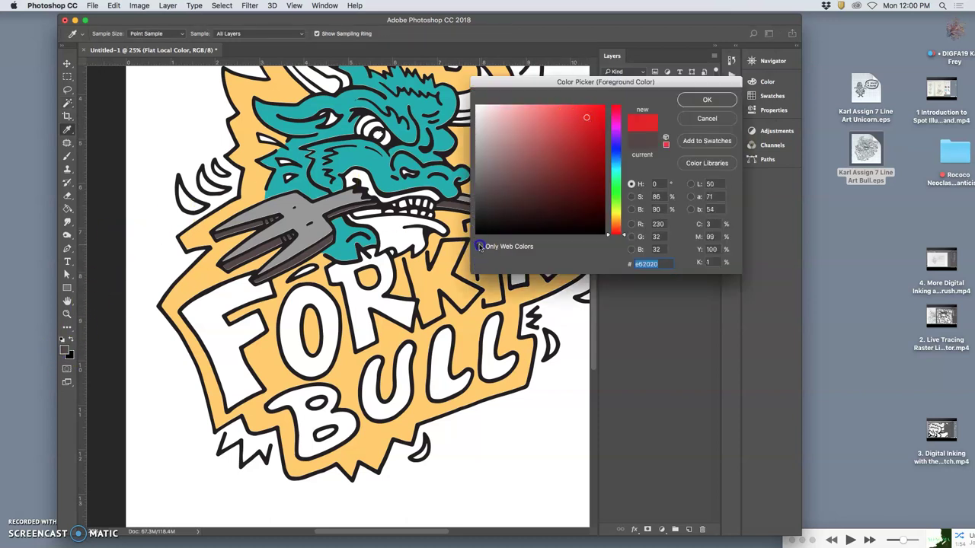
left_click(479, 246)
left_click(707, 100)
key("w")
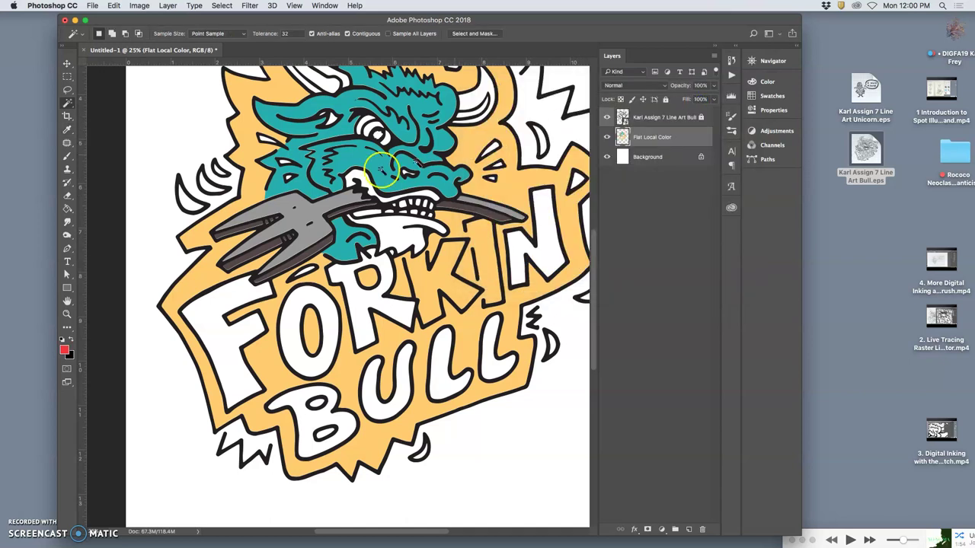
left_click(67, 208)
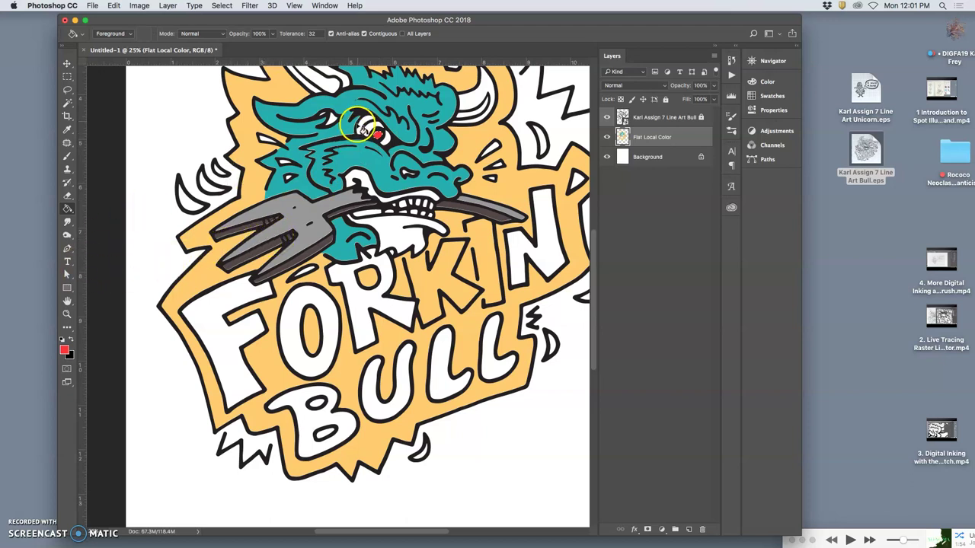
- Choose a pale yellow foreground for the white of the eye on the Flat Local Color layer
left_click(67, 104)
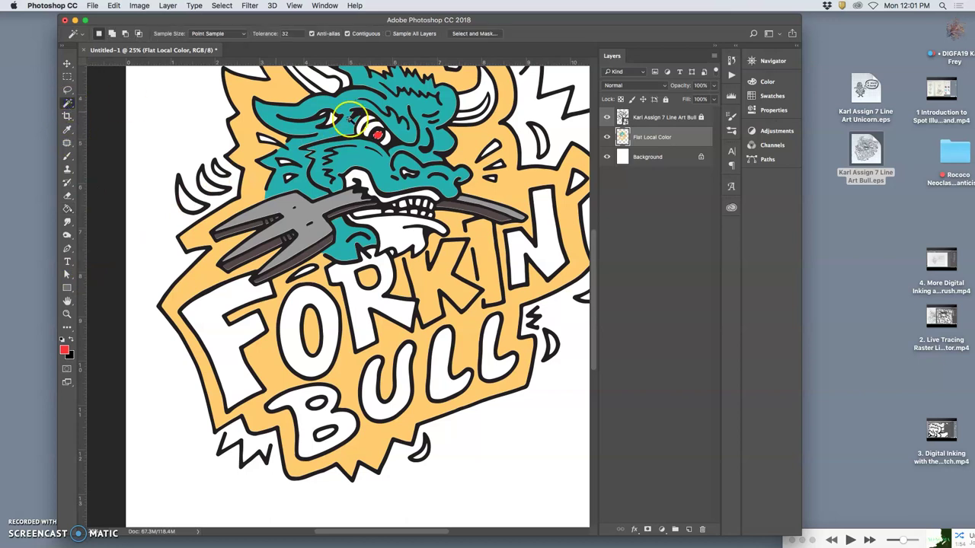
left_click(653, 119)
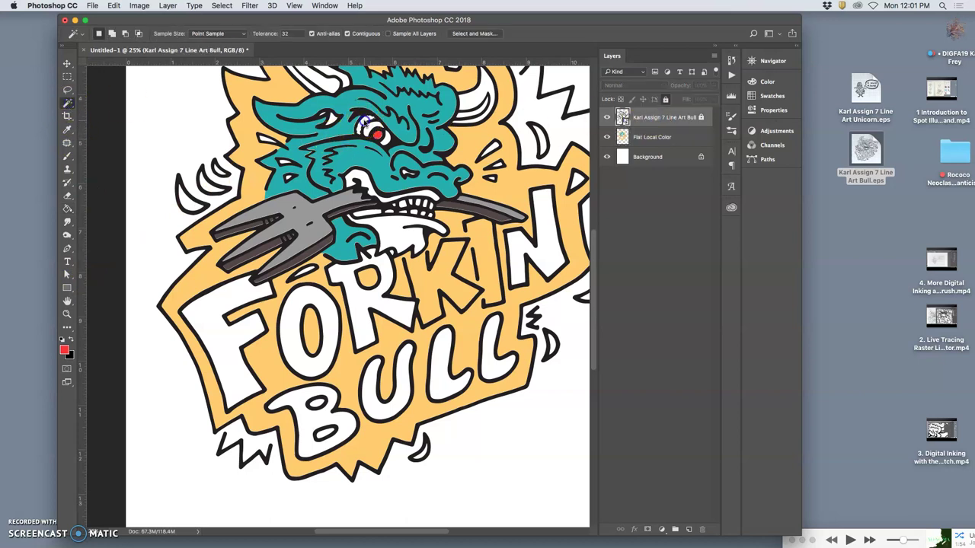
left_click(647, 136)
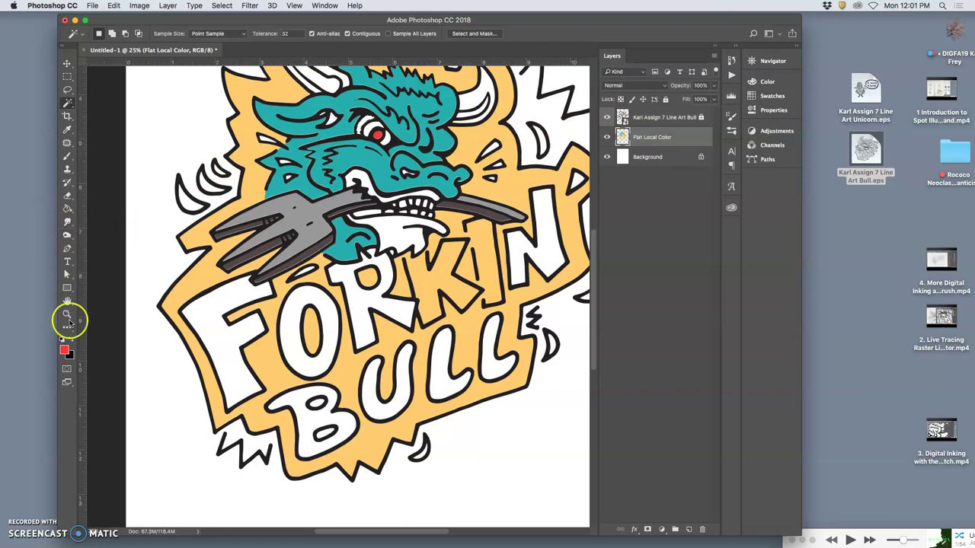
left_click(64, 352)
left_click_drag(616, 176, 616, 213)
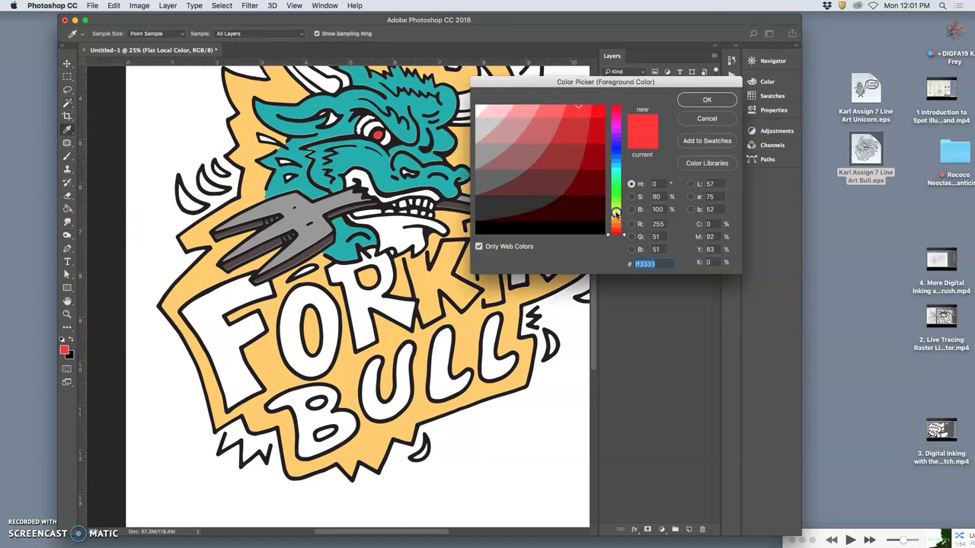
left_click(585, 144)
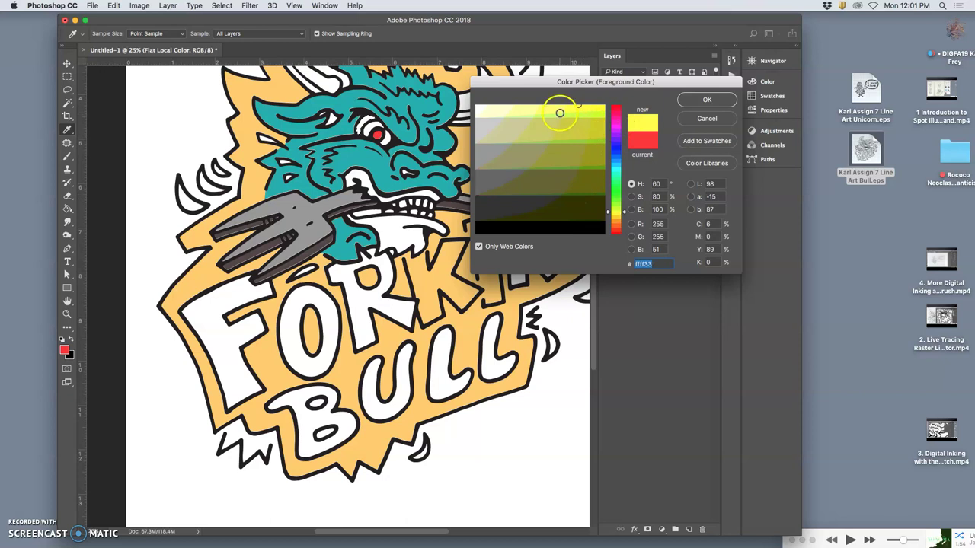
left_click_drag(577, 105, 542, 107)
left_click(707, 100)
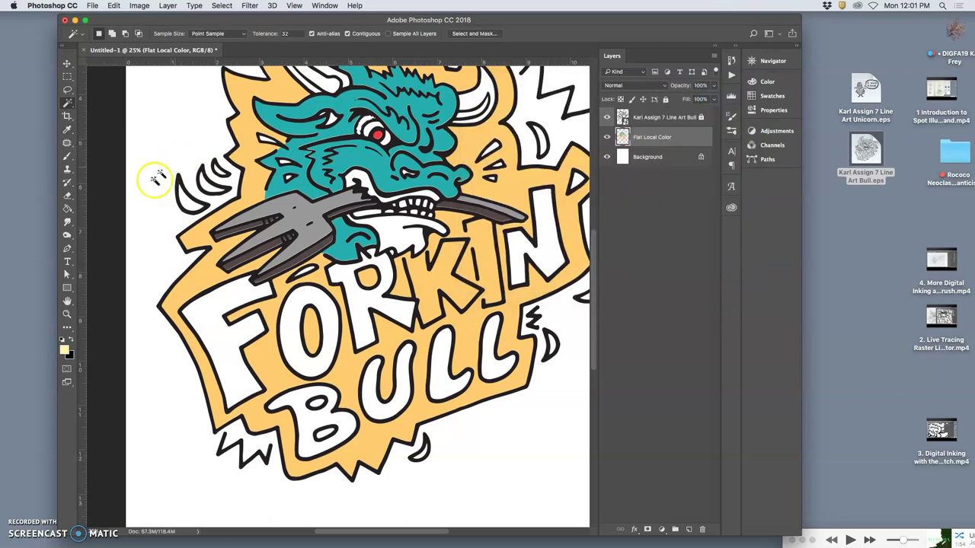
left_click(68, 210)
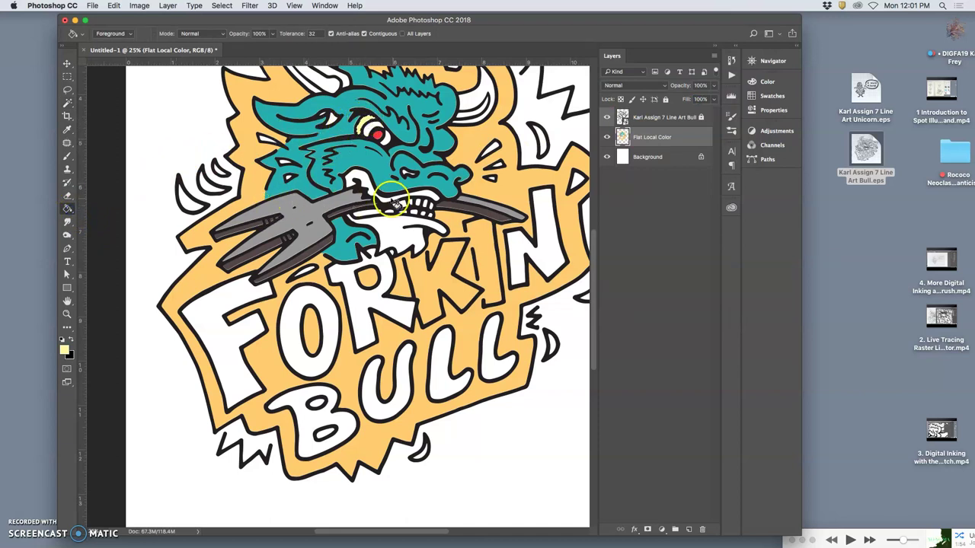
- Magic Wand-select the bull's white mouth area on the line art layer
left_click(68, 101)
left_click(653, 119)
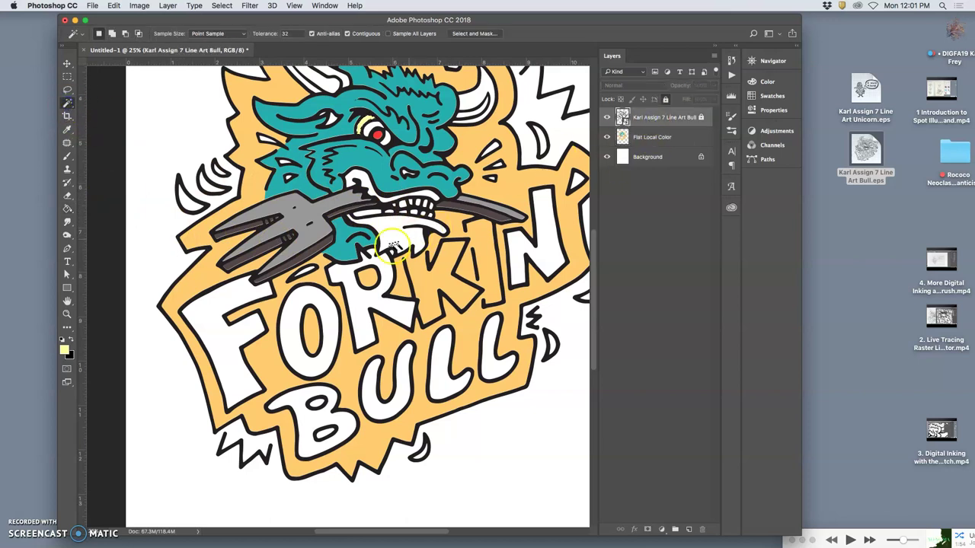
left_click(362, 192)
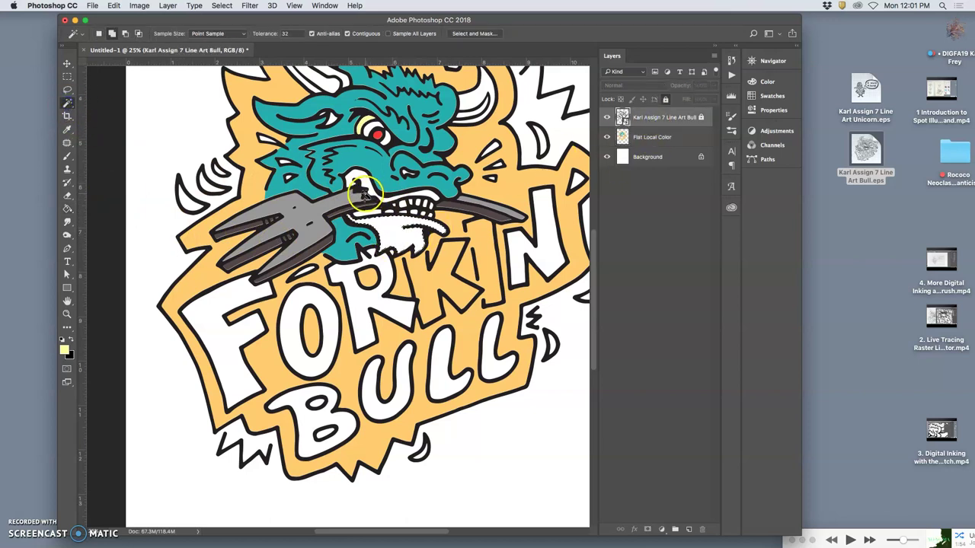
left_click(394, 199, "shift")
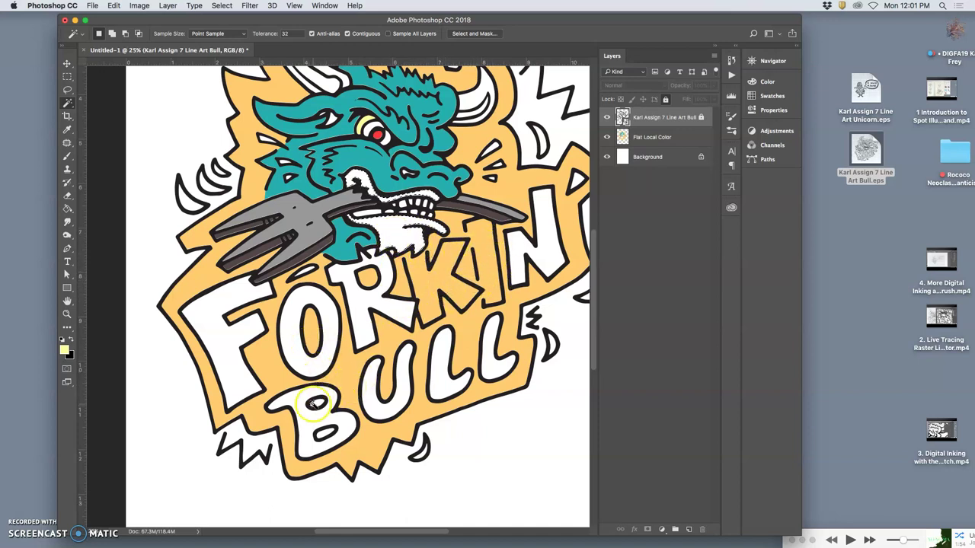
- Set a pale warm pink foreground colour on the Flat Local Color layer
left_click(654, 138)
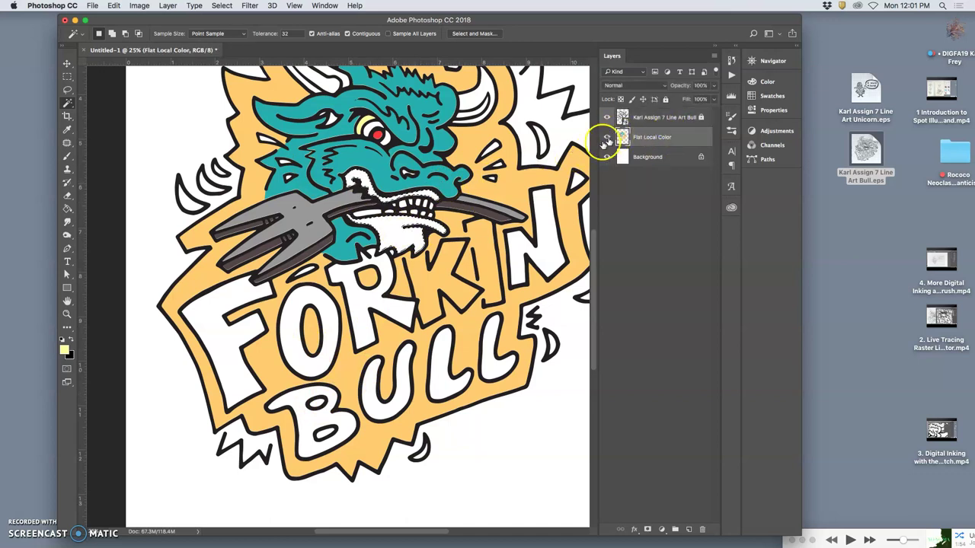
left_click(64, 348)
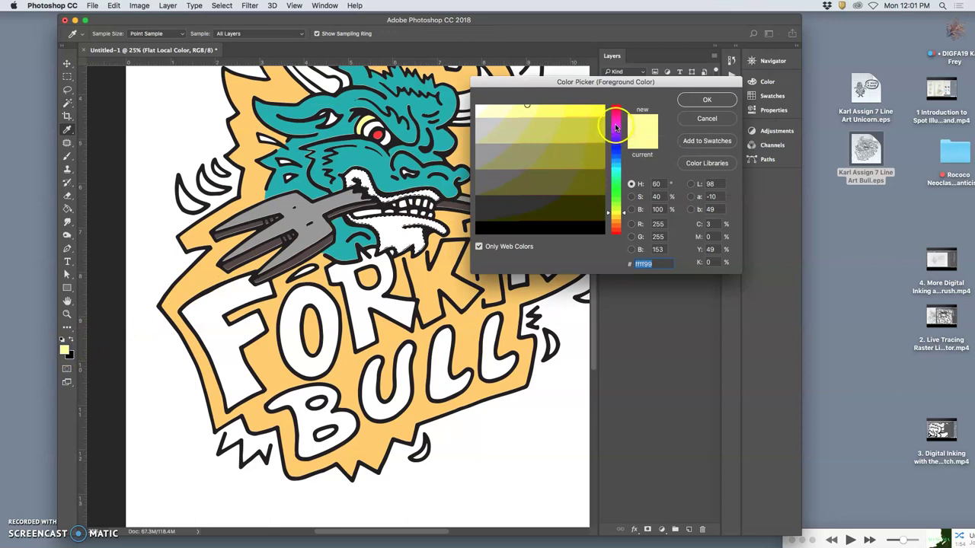
left_click(615, 124)
left_click(501, 111)
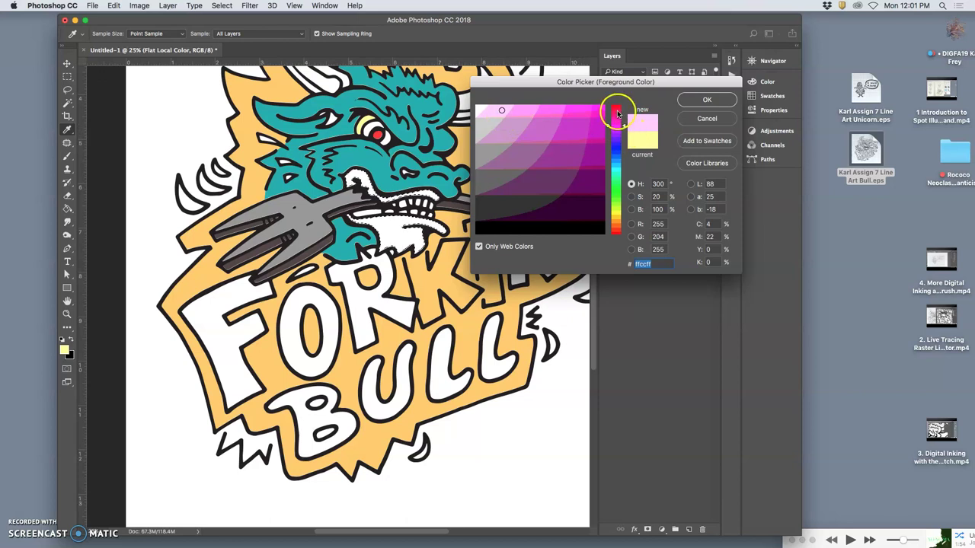
left_click(616, 228)
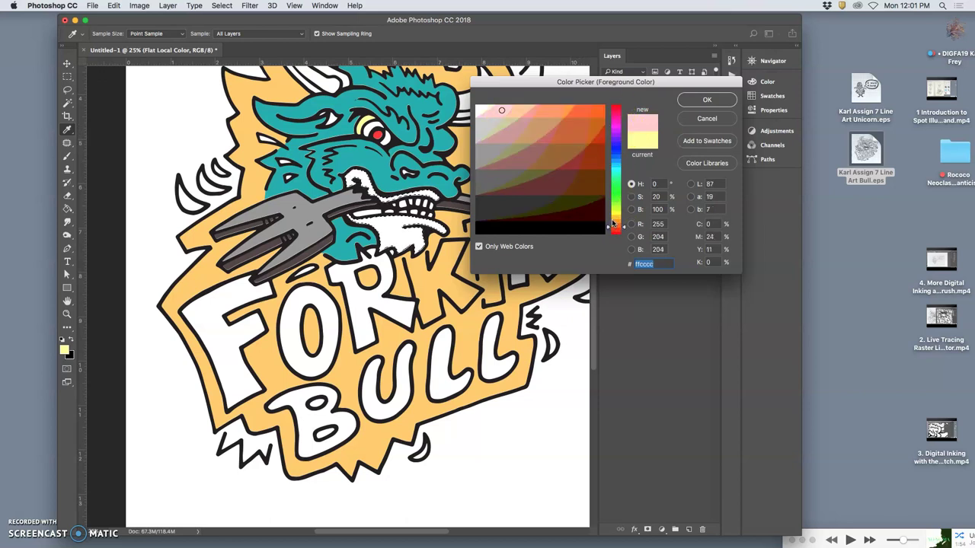
left_click(616, 220)
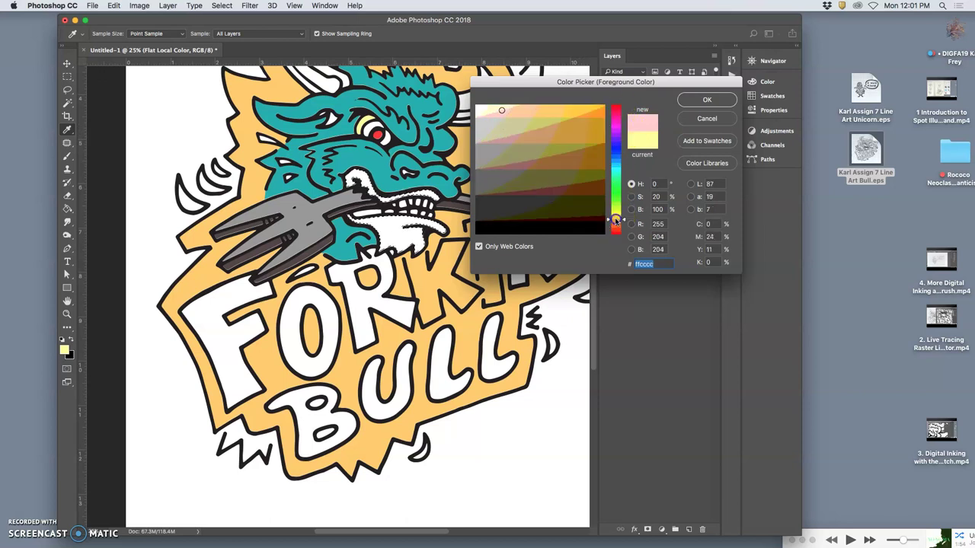
mouse_move(538, 161)
left_mouse_down()
mouse_move(516, 128)
mouse_move(506, 136)
mouse_move(517, 128)
mouse_move(502, 105)
left_mouse_up()
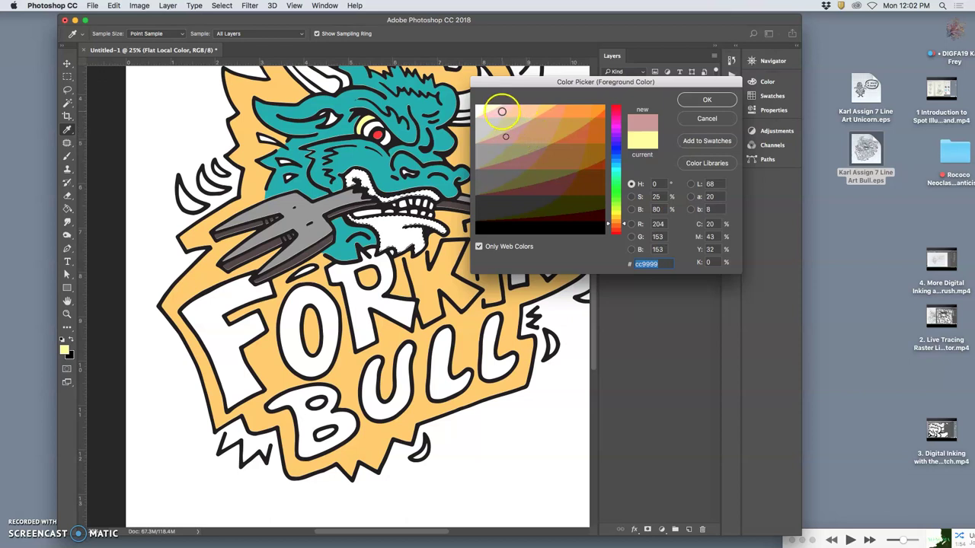
left_click(689, 101)
key("w")
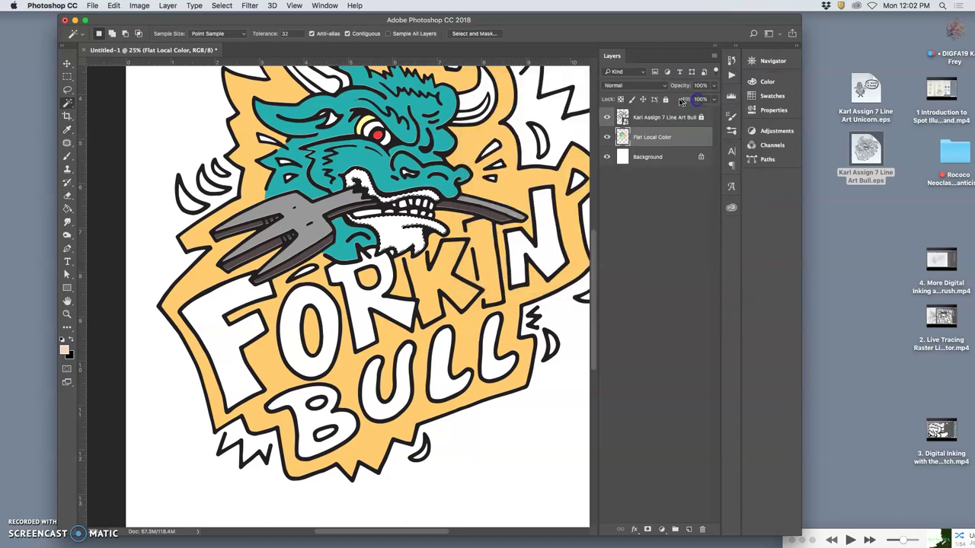
left_click(67, 208)
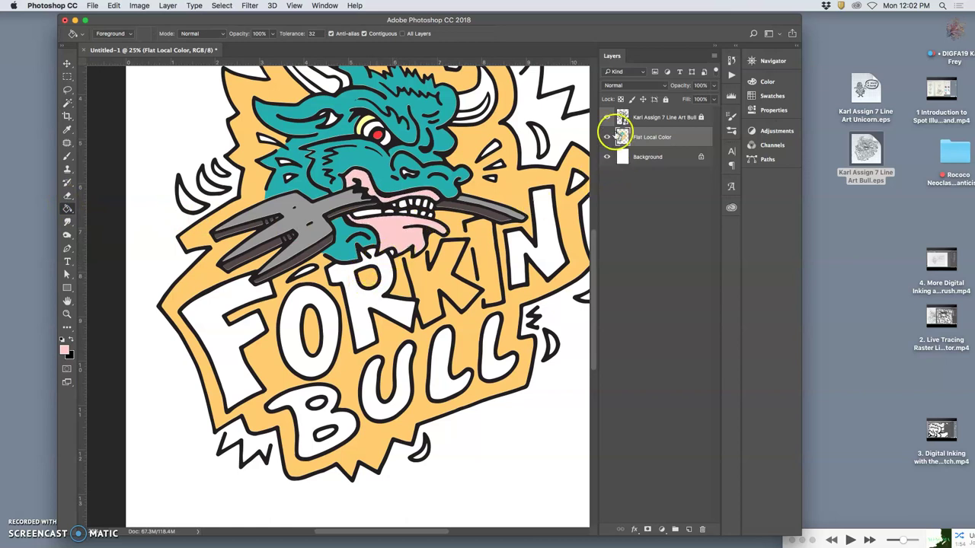
- Fill the mouth near the fork with pink, comparing with the line art hidden and shown
left_click(607, 117)
left_click(607, 118)
left_click(607, 119)
left_click(606, 118)
left_click(485, 227)
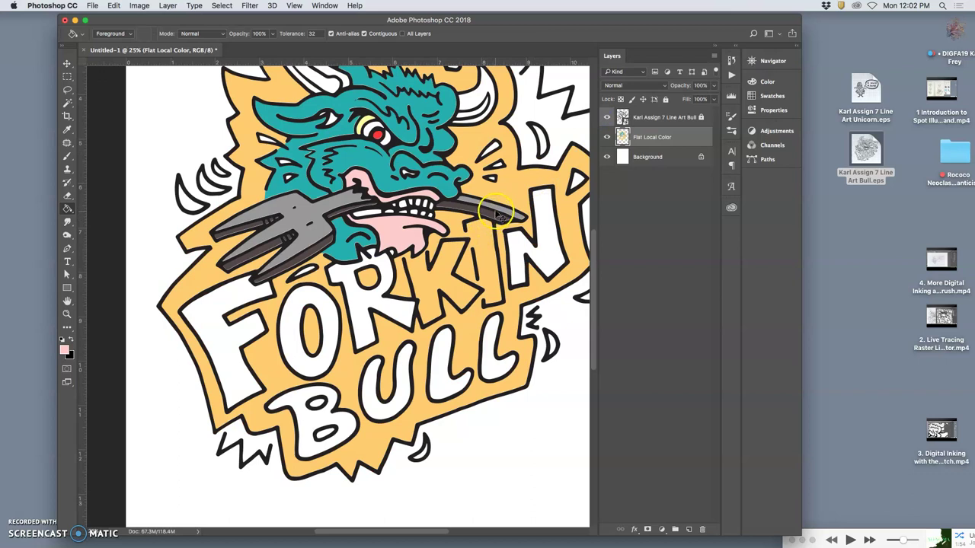
key("super+minus")
key("super+plus")
key("super+plus")
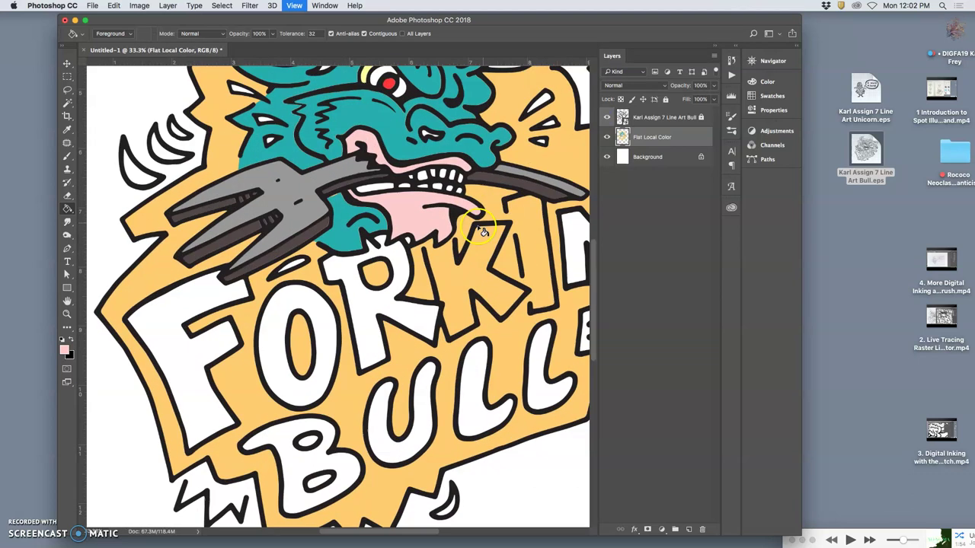
left_click(641, 120)
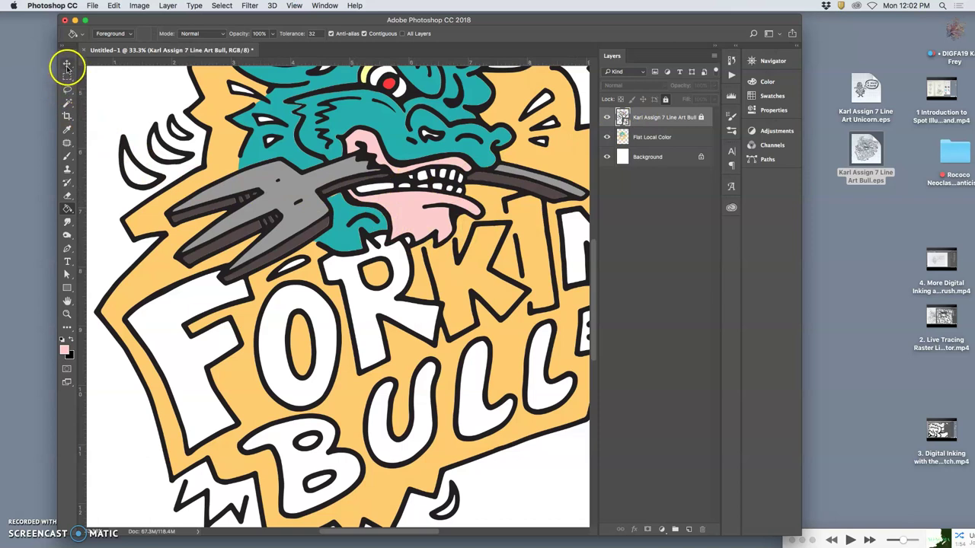
- Select the area below the teeth and set a dark navy foreground colour
left_click(67, 104)
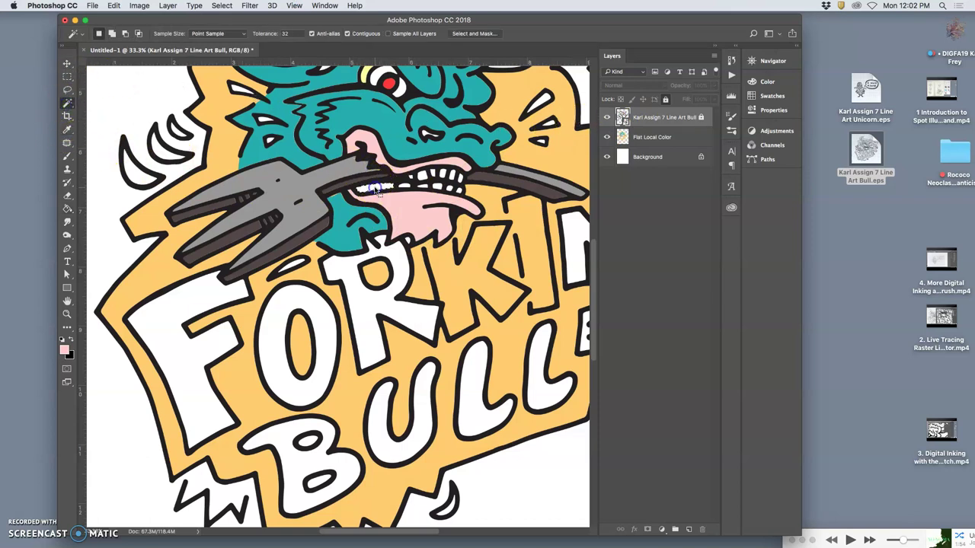
left_click(364, 212)
left_click(65, 350)
left_click(615, 147)
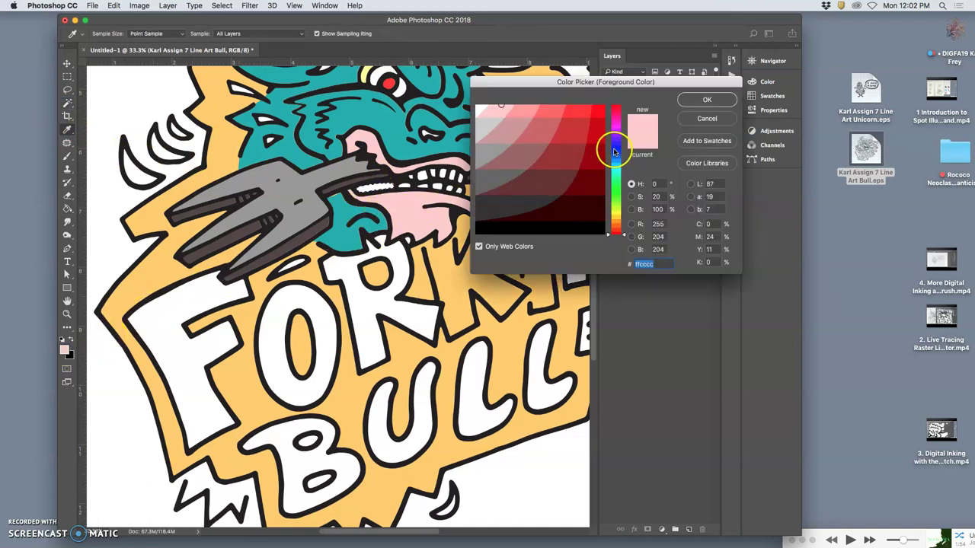
left_click_drag(579, 186, 566, 207)
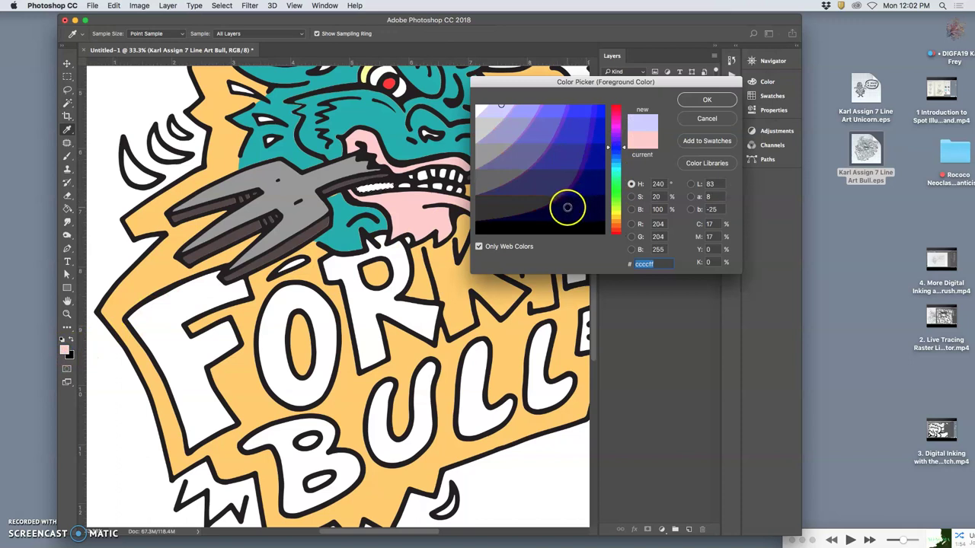
left_click(693, 103)
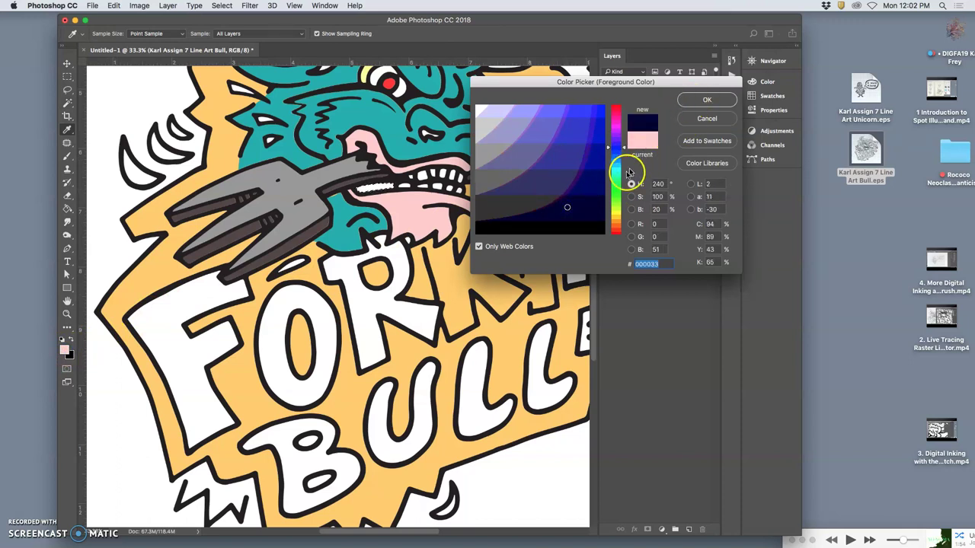
- Shift the colour to dark teal and fill the fork gap beside the teeth on Flat Local Color
left_click_drag(629, 174, 619, 156)
left_click(569, 205)
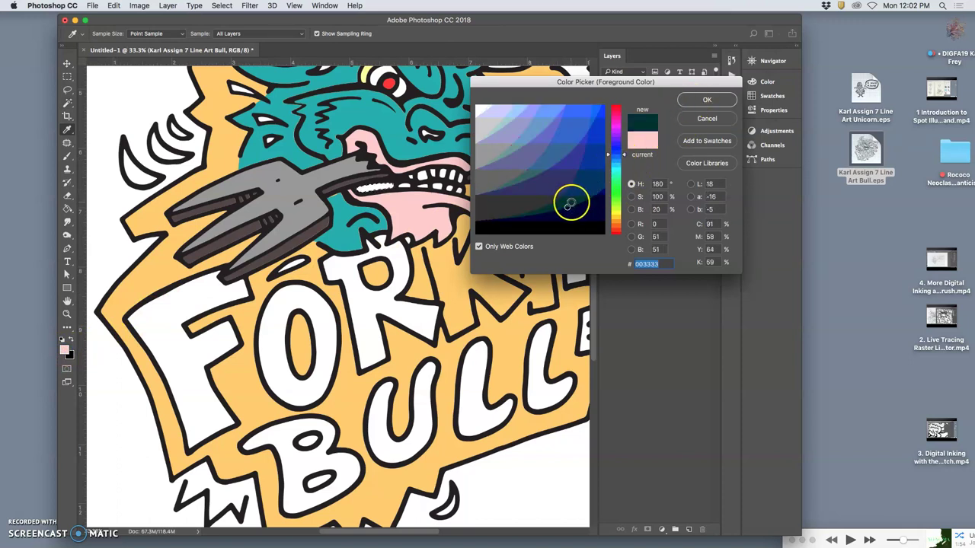
left_click(690, 101)
key("w")
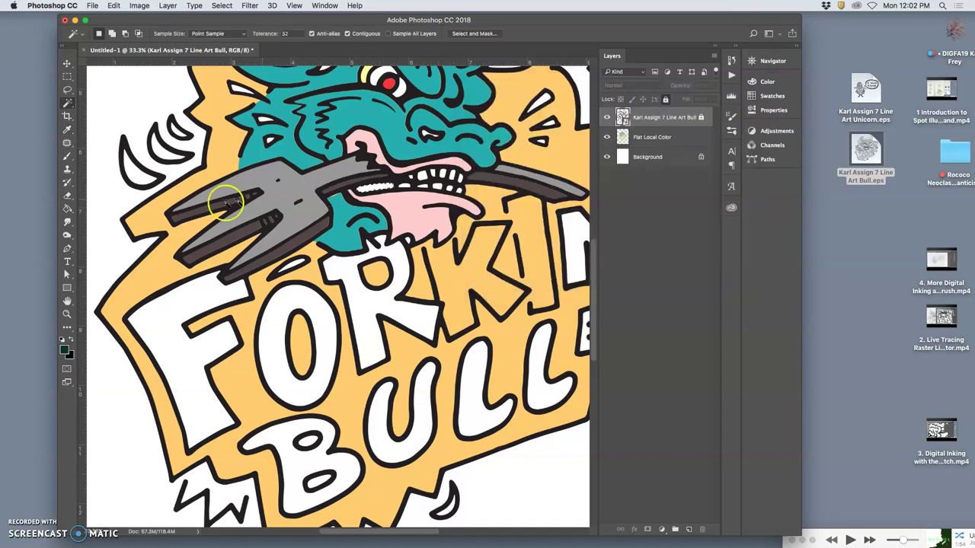
left_click(67, 207)
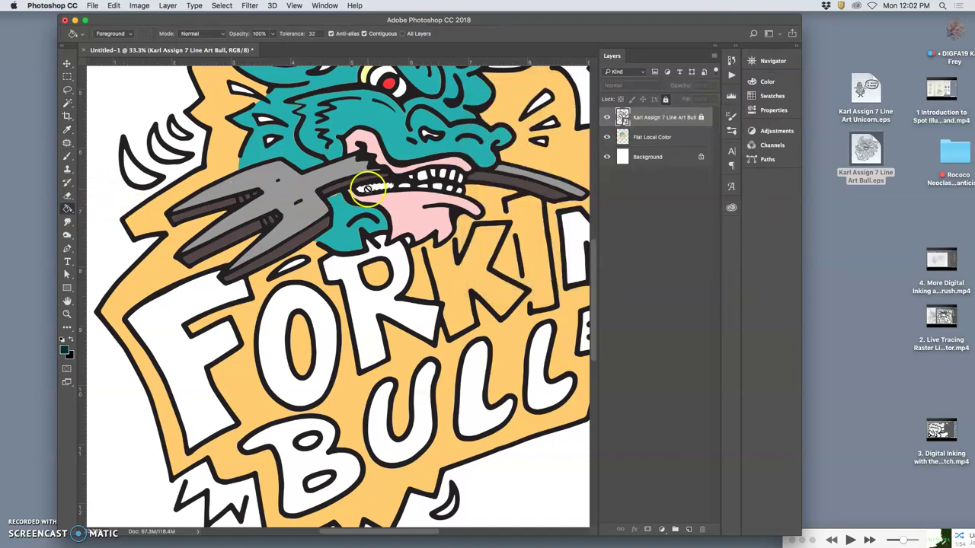
left_click(630, 137)
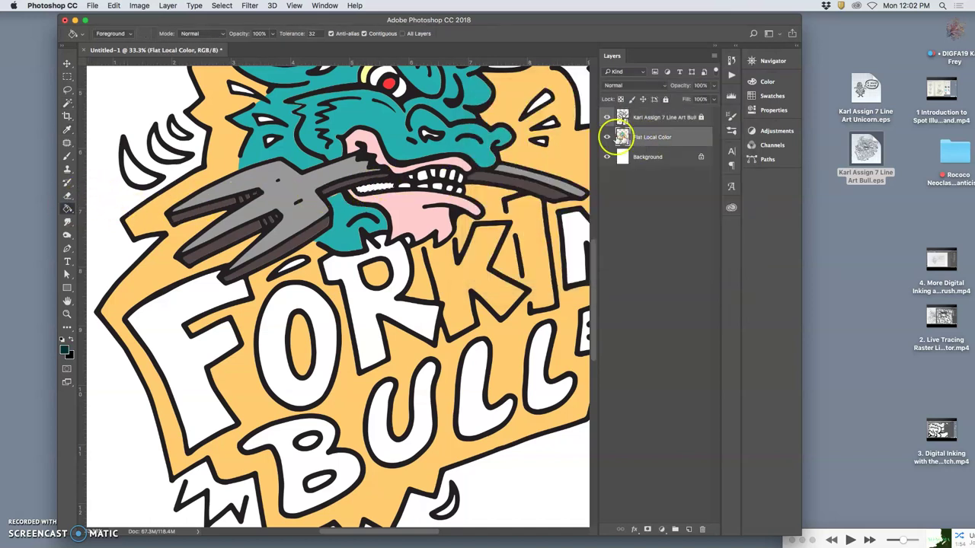
left_click(378, 190)
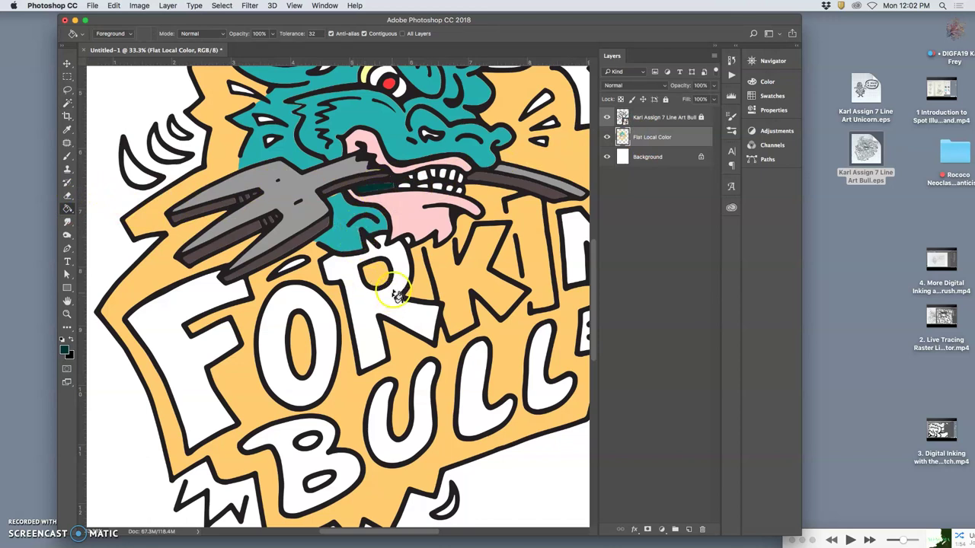
- Switch back to dark navy, refill the fork gap and undo the stray fill
key("super+minus")
key("super+minus")
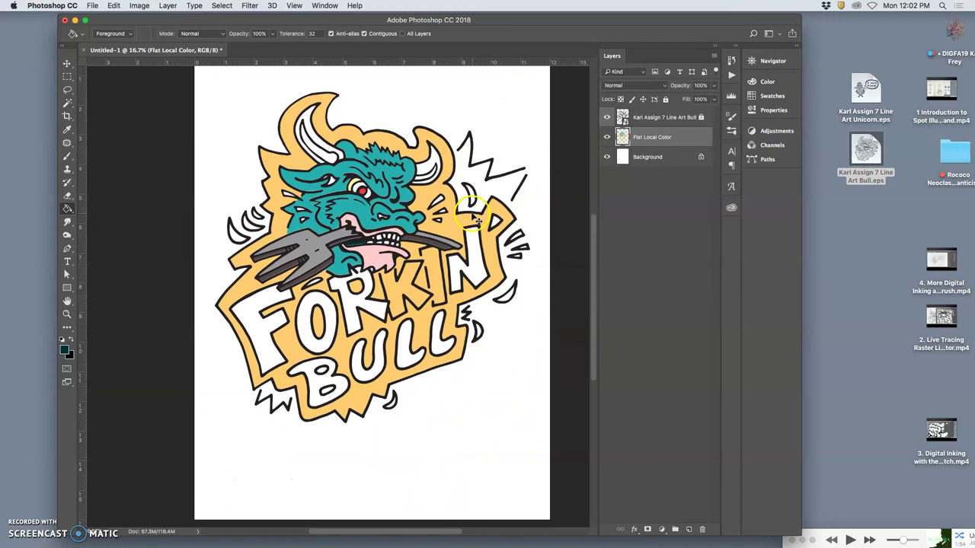
key("super+plus")
key("super+plus")
key("super+plus")
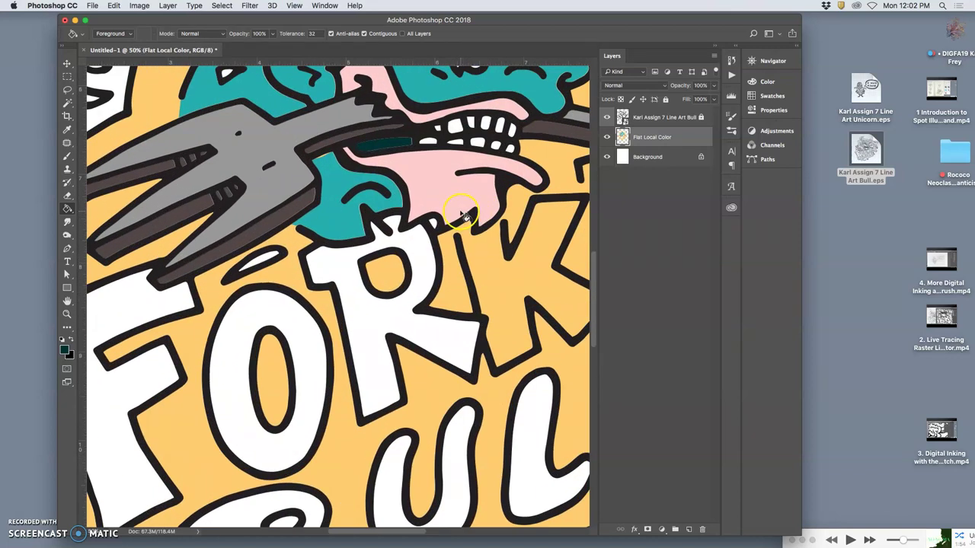
left_click(66, 350)
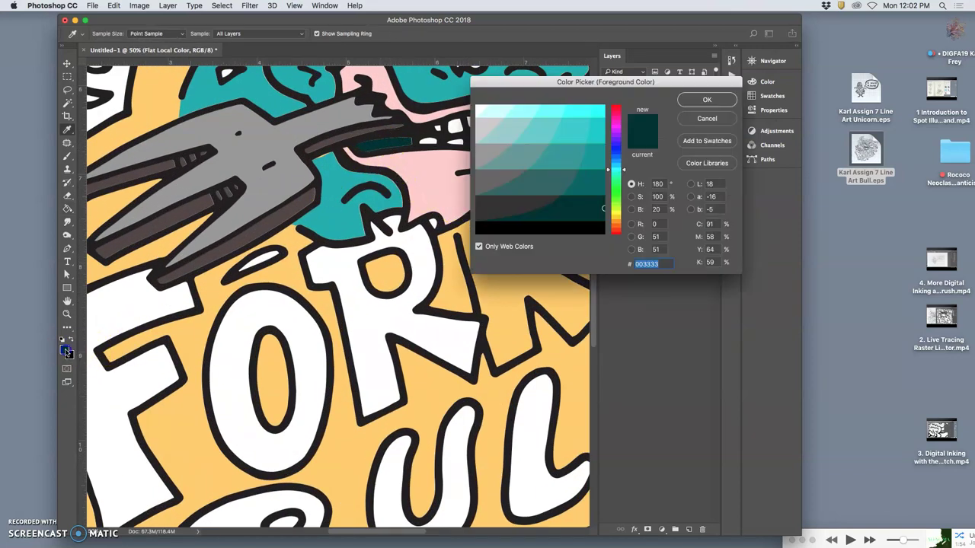
left_click(616, 151)
left_click_drag(587, 188, 587, 211)
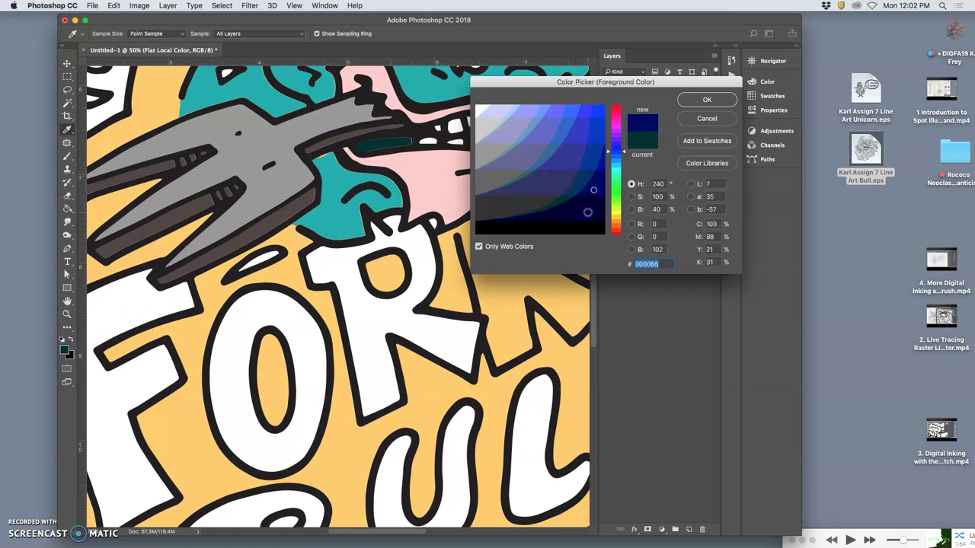
left_click(688, 101)
key("g")
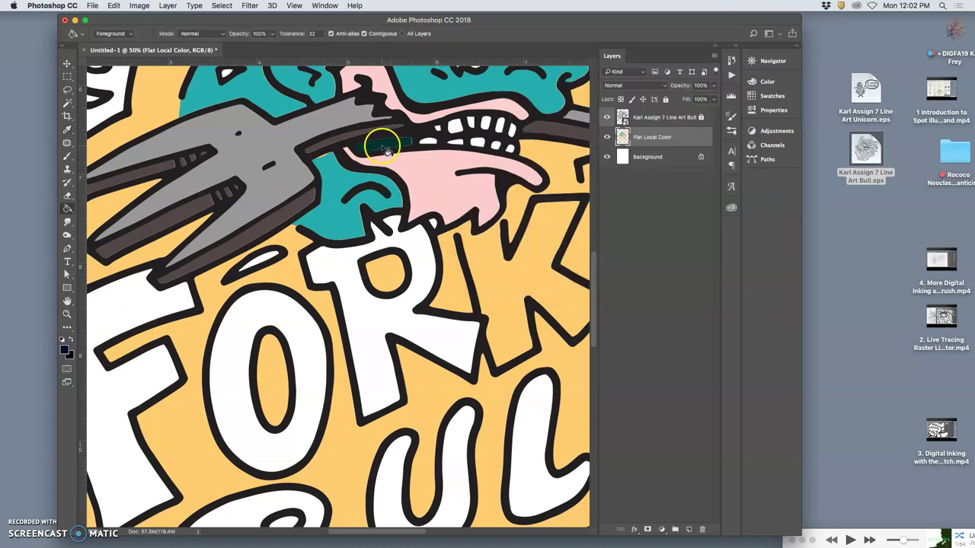
left_click(381, 144)
key("ctrl+z")
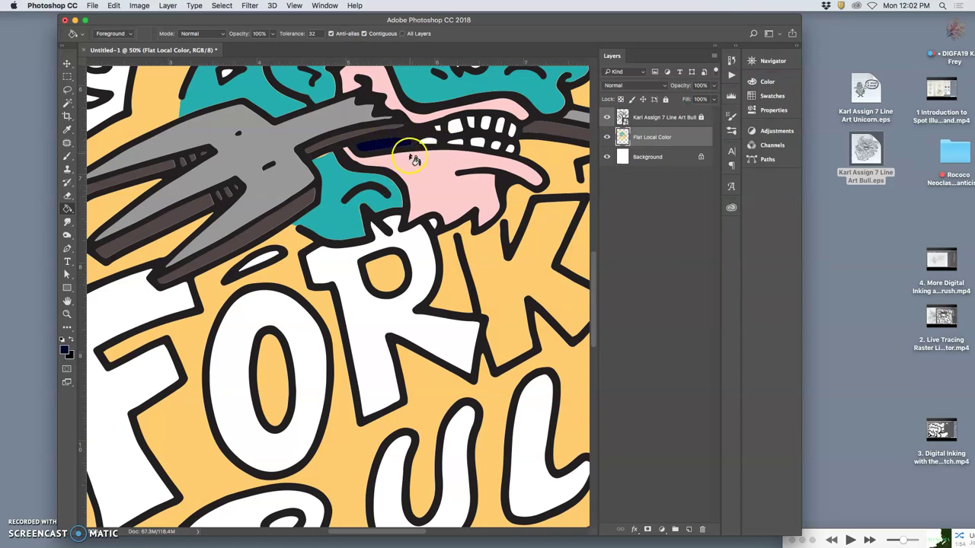
key("ctrl+minus")
key("ctrl+minus")
key("ctrl+minus")
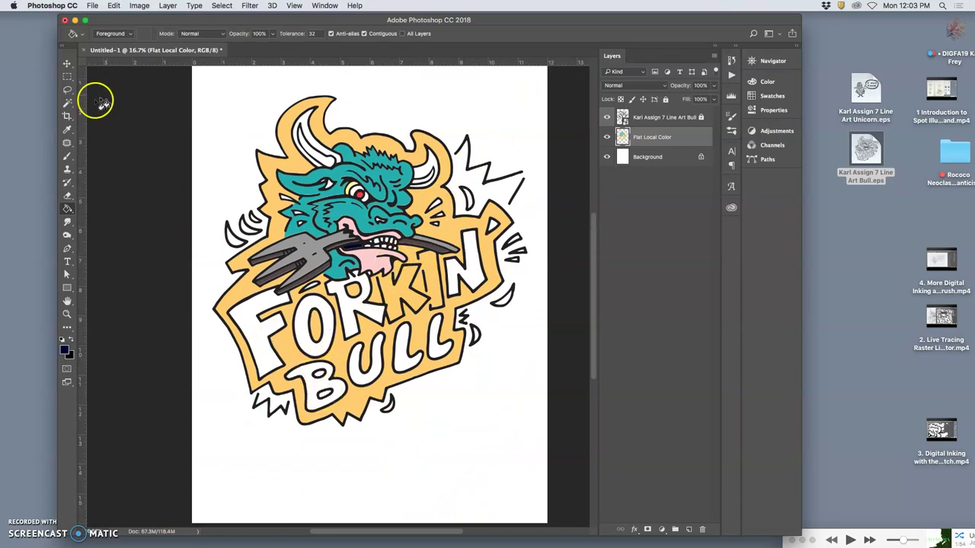
- Ready the Paint Bucket on the Flat Local Color layer with the pale orange base as foreground
left_click(67, 102)
left_click(647, 118)
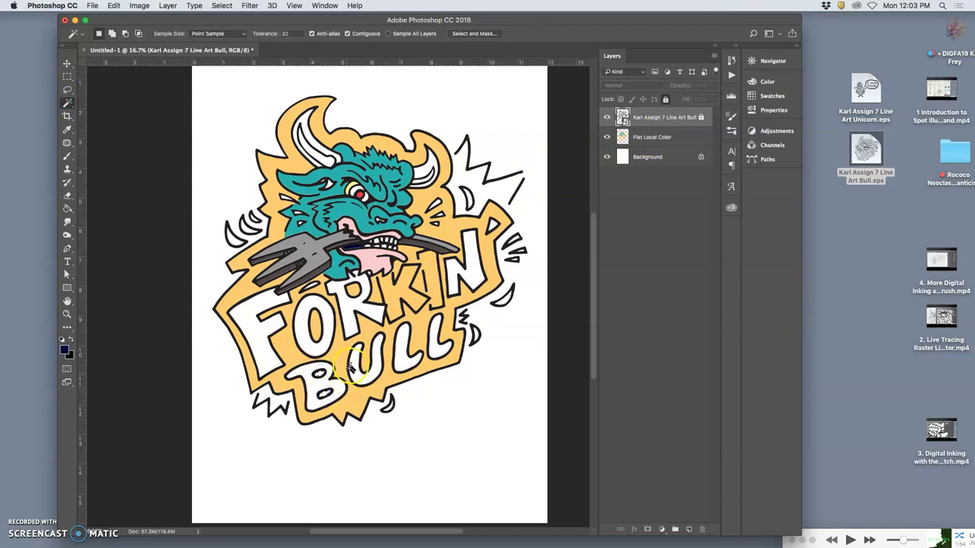
left_click(67, 209)
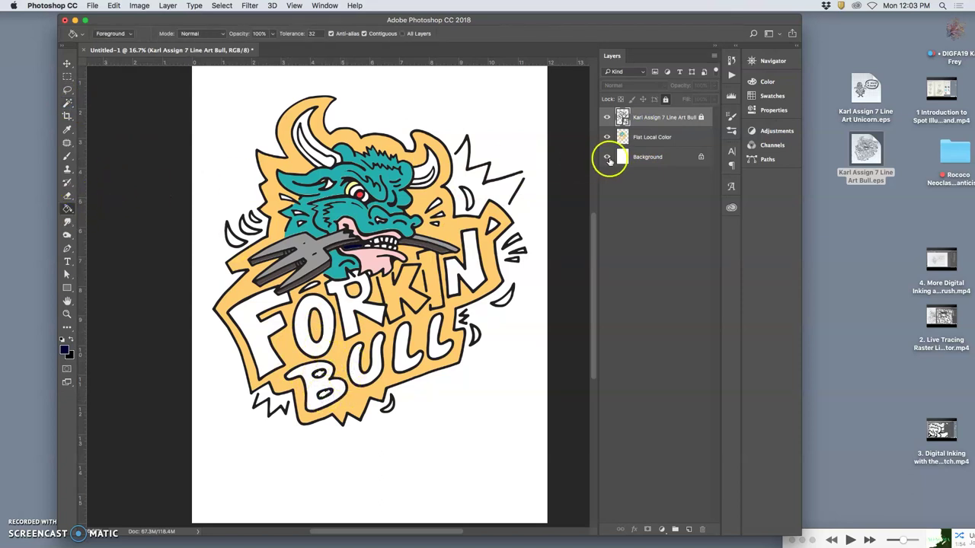
left_click(626, 141)
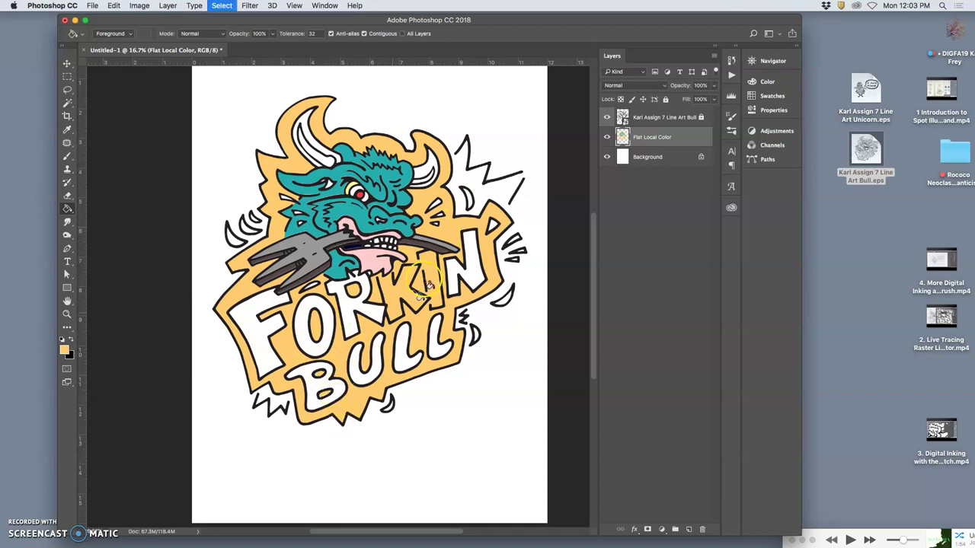
- Toggle the line art, Flat Local Color and Background layers to inspect each separately
left_click(609, 120)
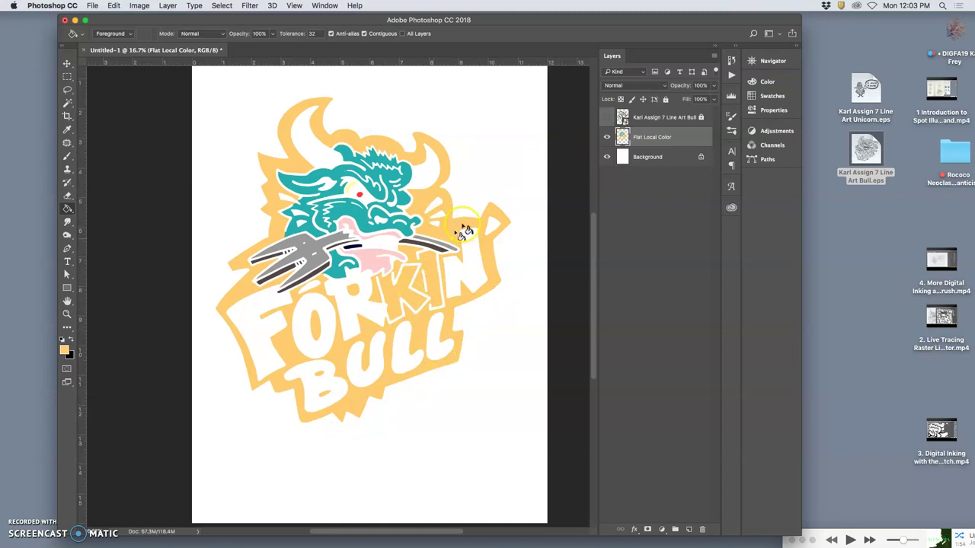
left_click(607, 137)
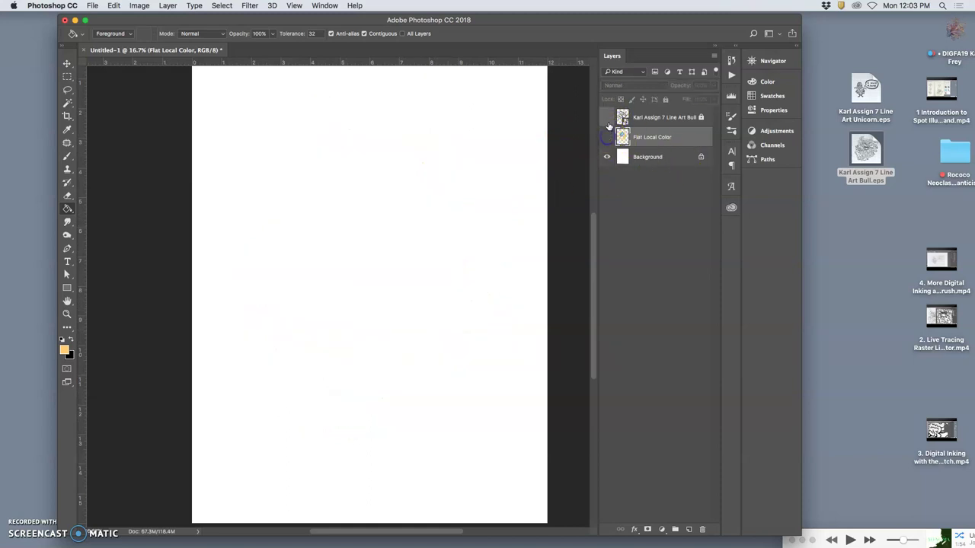
left_click(607, 157)
left_click(607, 117)
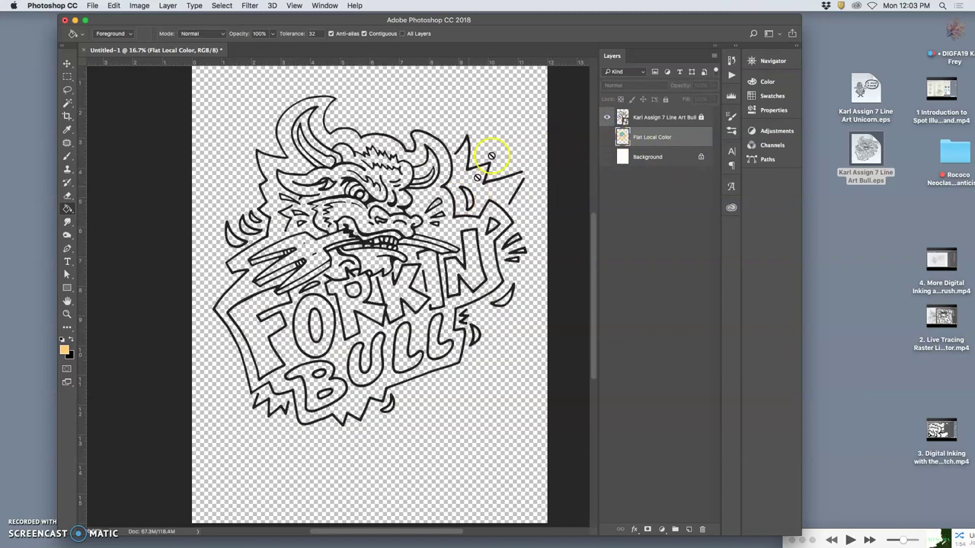
left_click(607, 118)
left_click(607, 137)
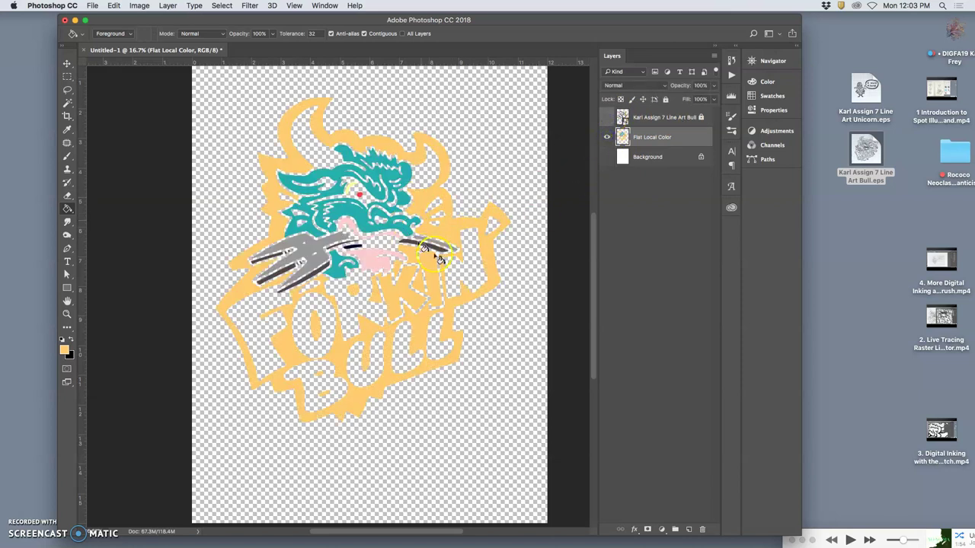
left_click(607, 157)
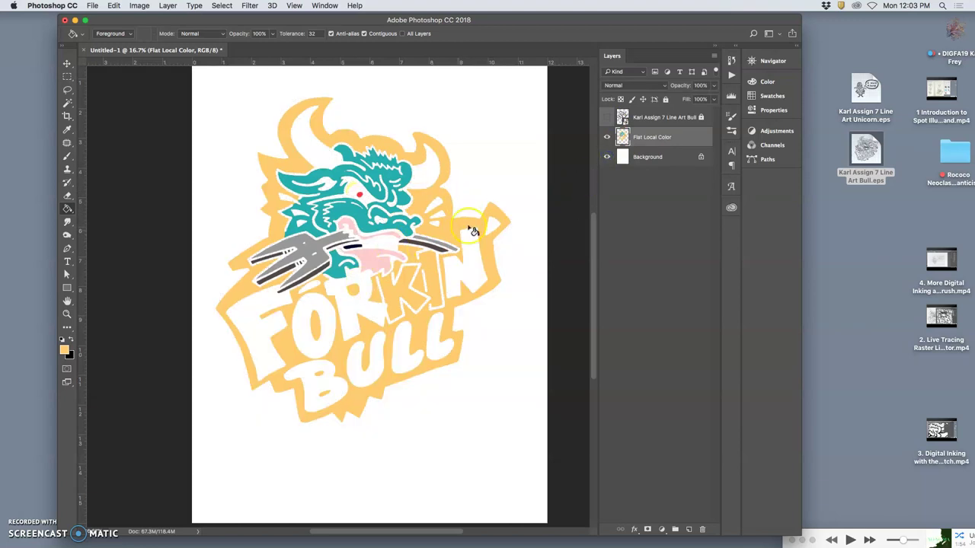
- Fill the white inside the last L of BULL with orange, then show the line art again
left_click(425, 338)
left_click(606, 117)
left_click(606, 118)
left_click(606, 157)
left_click(606, 158)
left_click(609, 118)
left_click(607, 118)
left_click(608, 118)
left_click(606, 118)
left_click(607, 117)
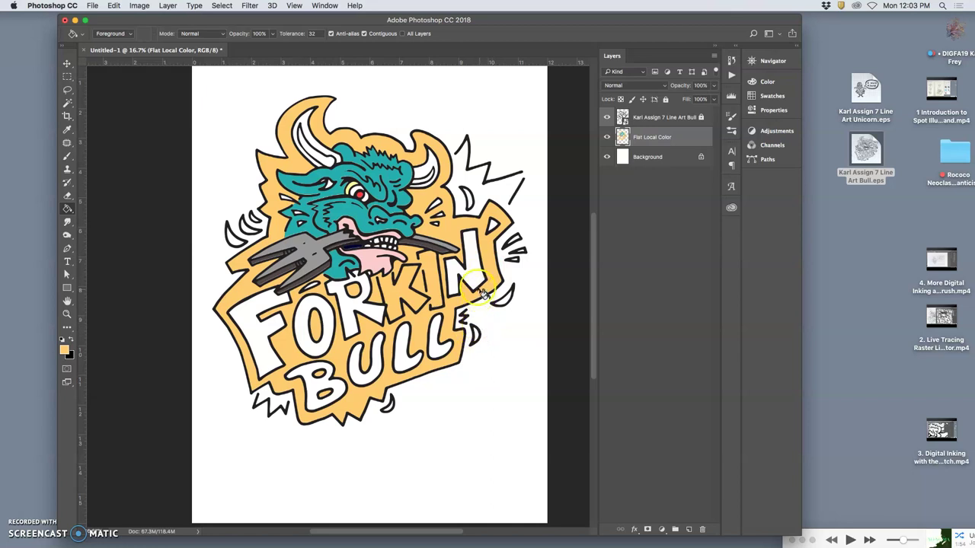
- Save the artwork via File > Save to the Desktop in Photoshop format with layers kept
left_click(92, 6)
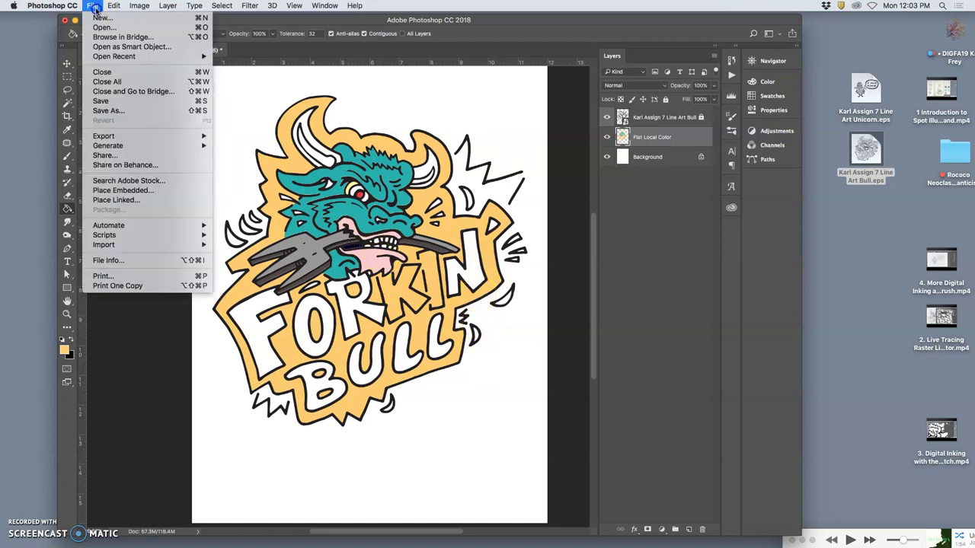
left_click(102, 102)
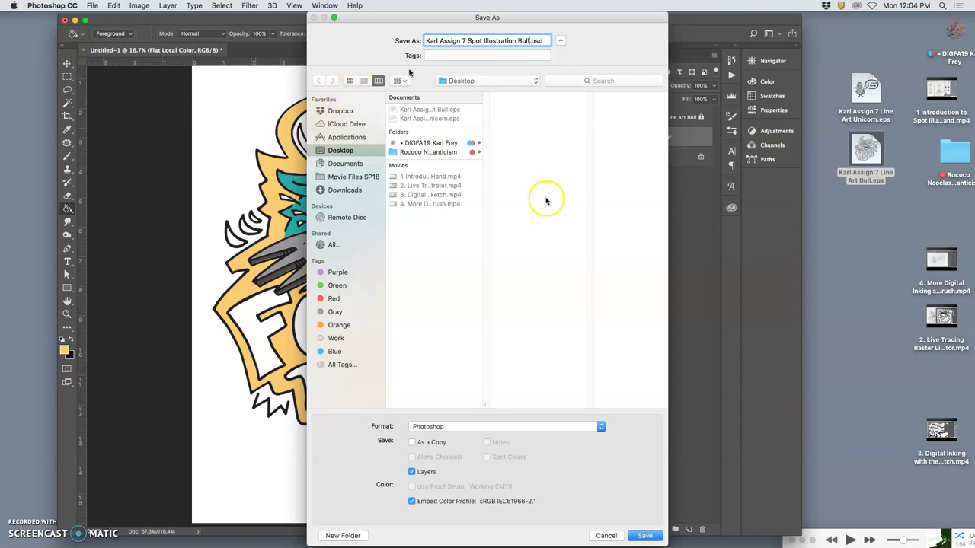
left_click(644, 536)
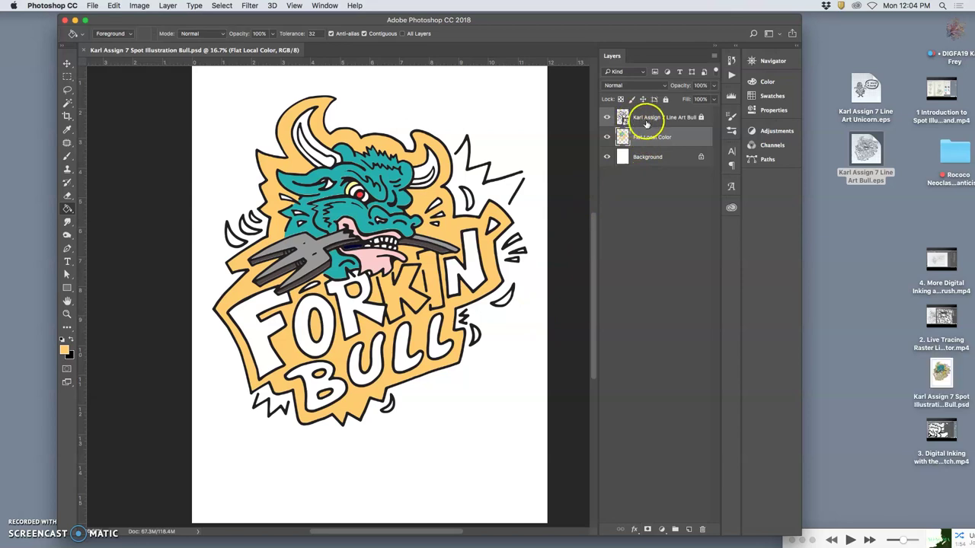
- Create a new document from the recent 12 x 16 in, 350 ppi preset
left_click(92, 5)
left_click(93, 5)
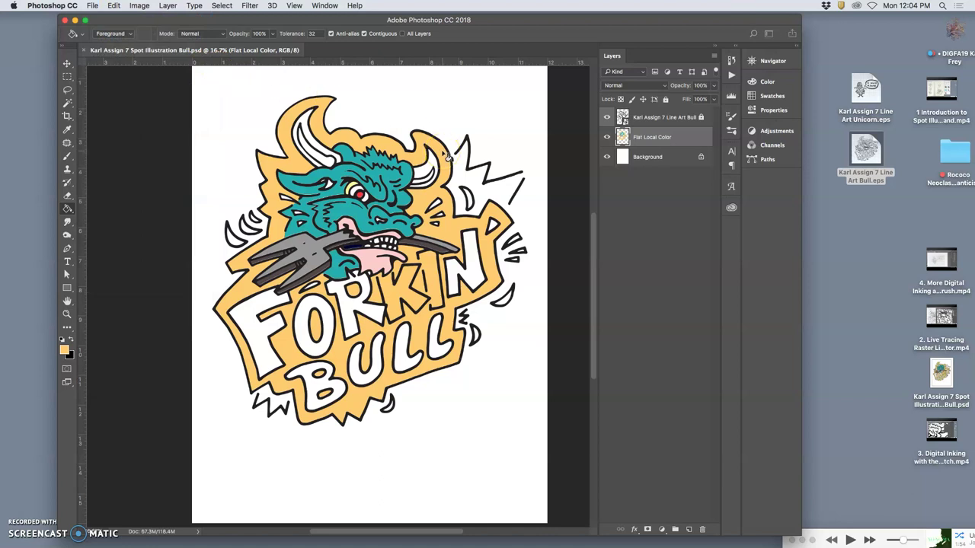
key("super+n")
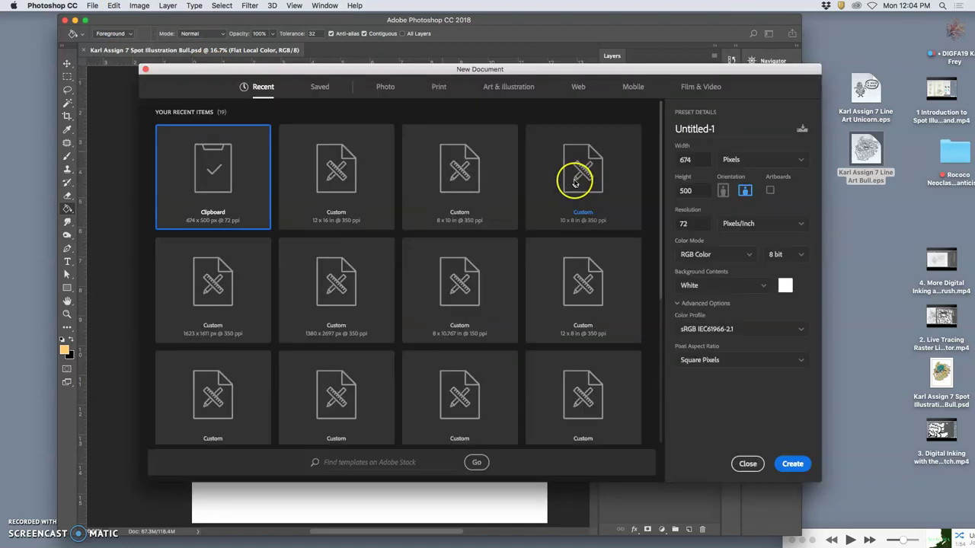
left_click(367, 181)
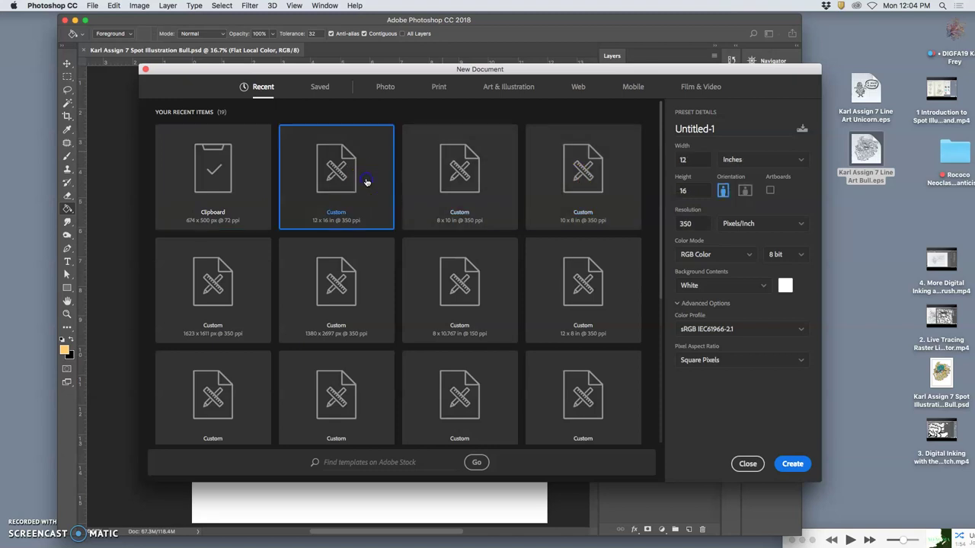
left_click(793, 464)
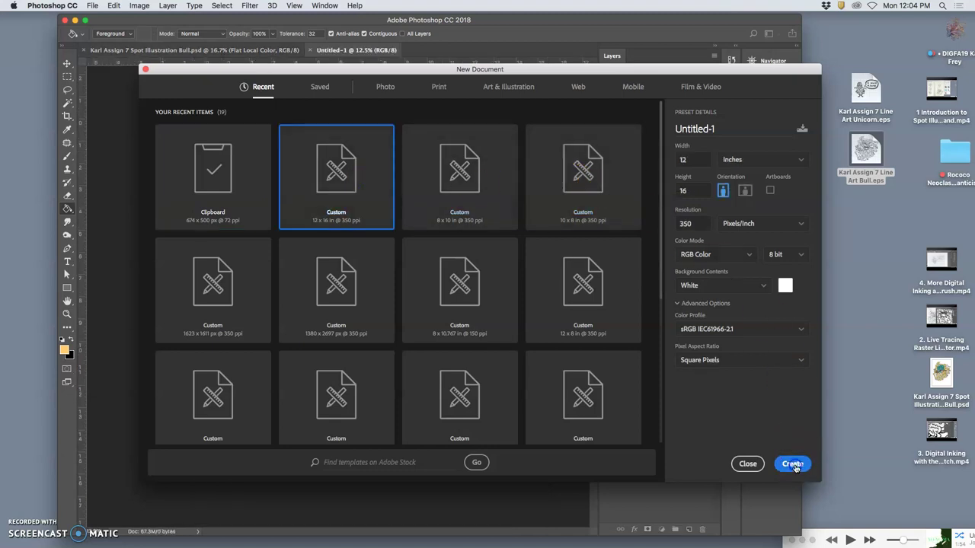